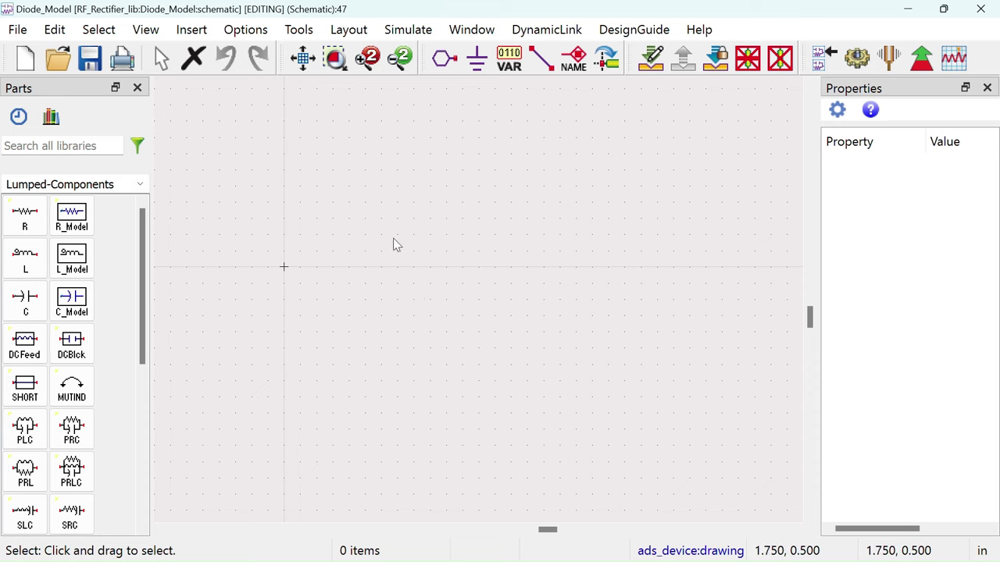
Step: Place a Diode component from the Devices-Diodes palette near the schematic's origin
scroll(421, 261, down, 3)
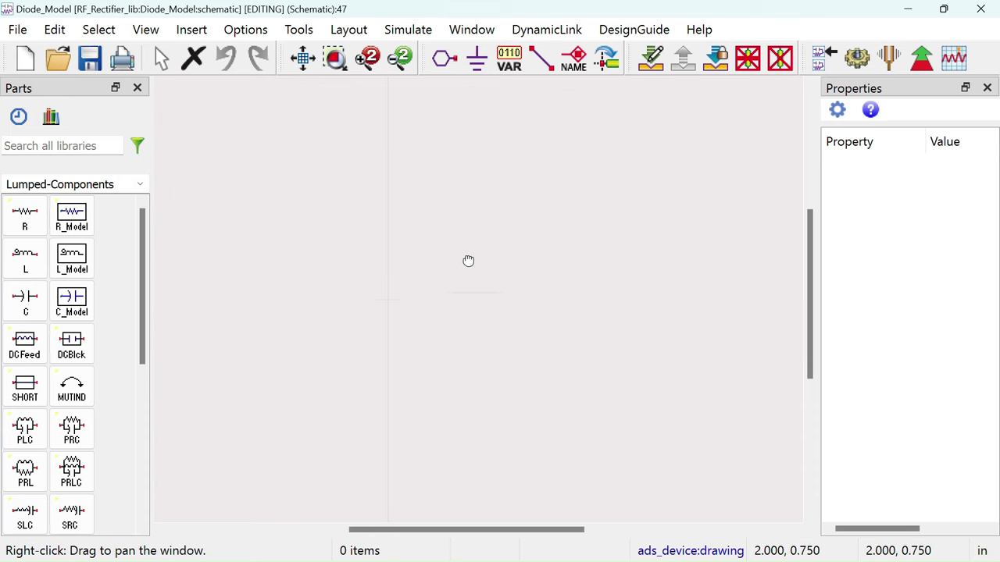
drag(469, 261, 462, 232)
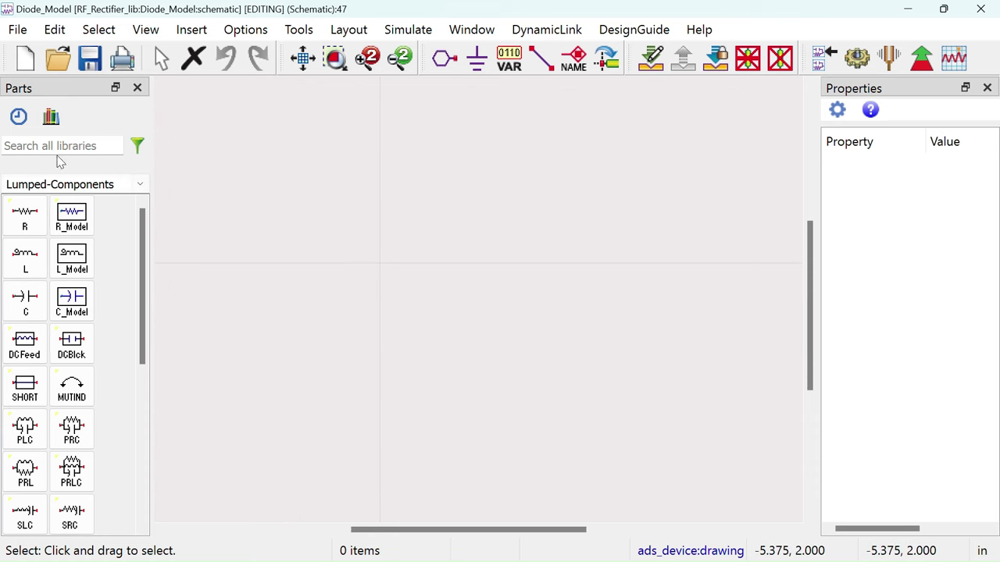
click(140, 186)
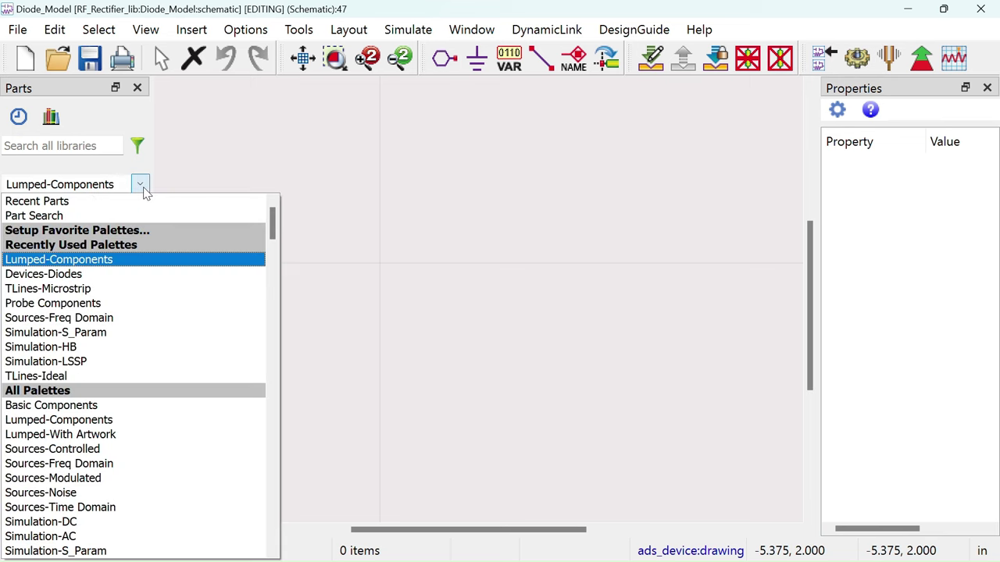
click(170, 277)
click(76, 219)
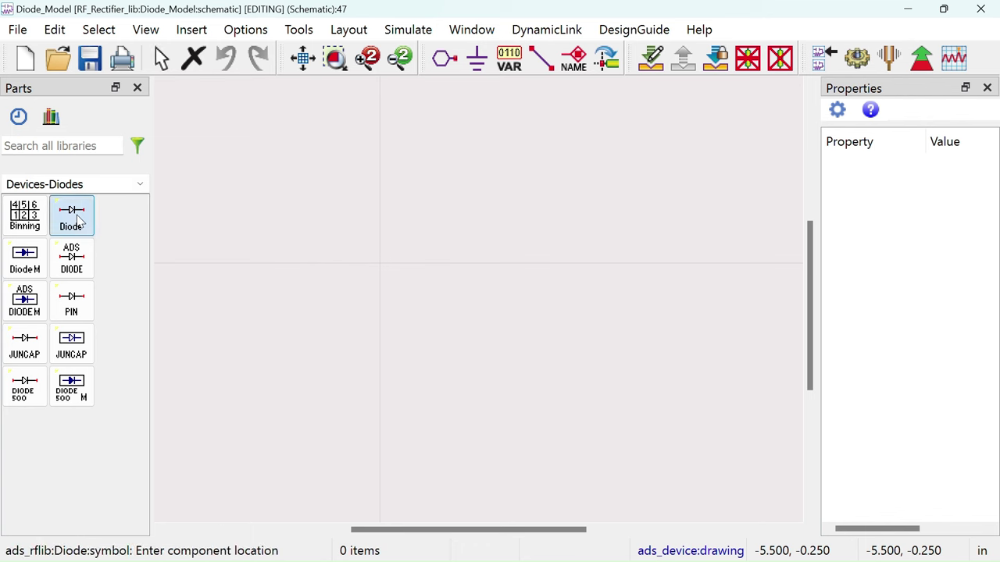
click(359, 263)
right_click(477, 216)
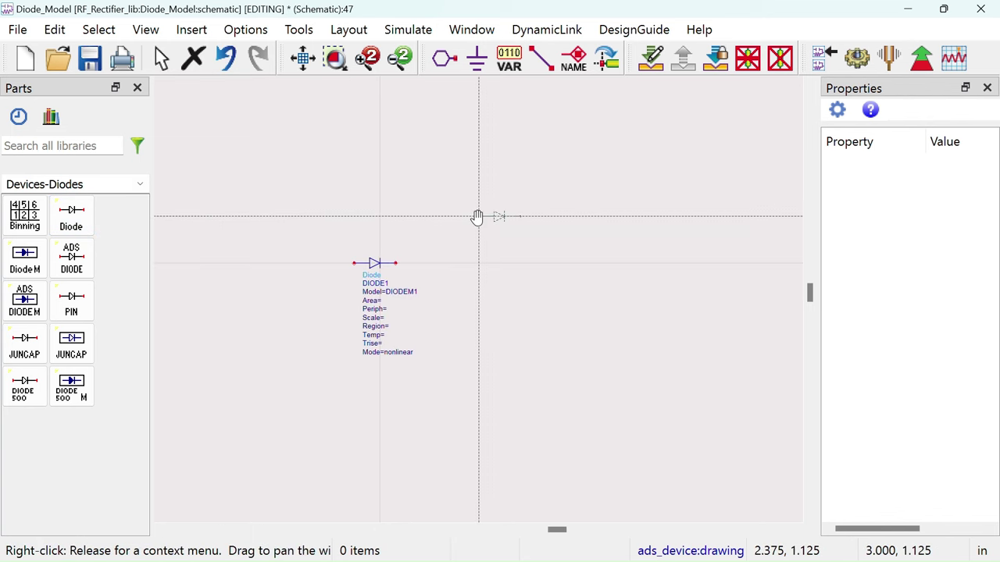
click(514, 232)
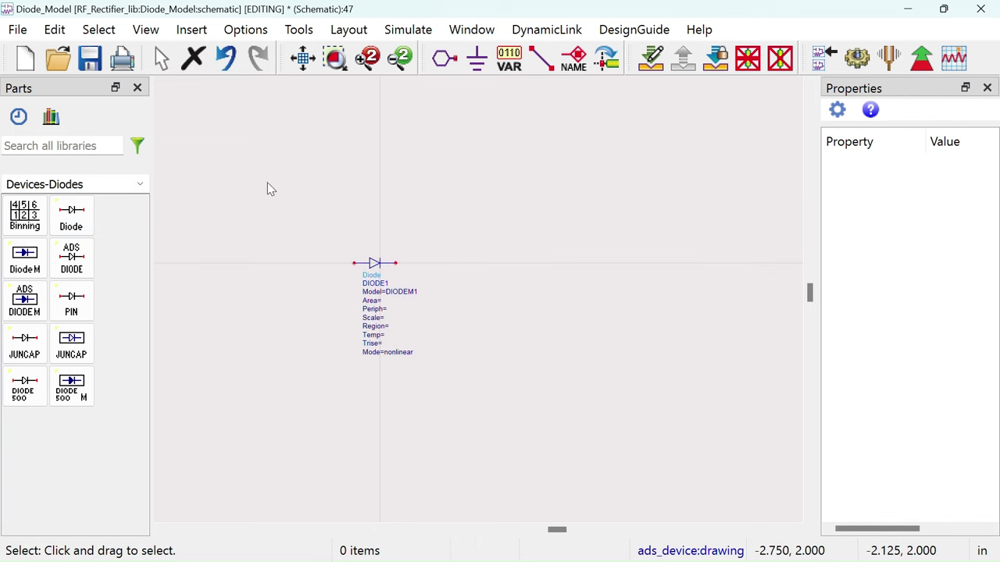
Step: Place a Diode_Model component in the empty area to the lower right of the diode
click(24, 257)
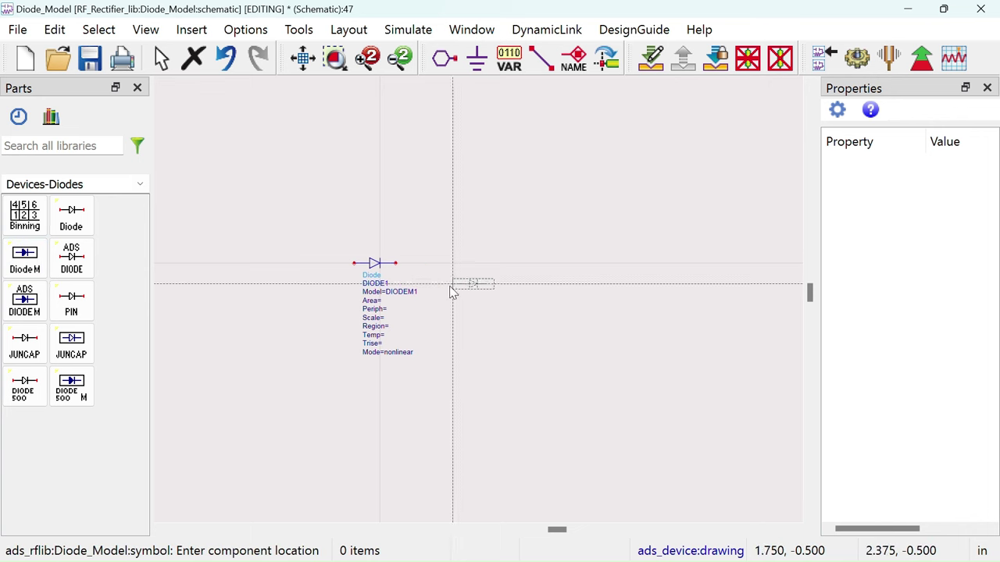
click(495, 310)
key(Escape)
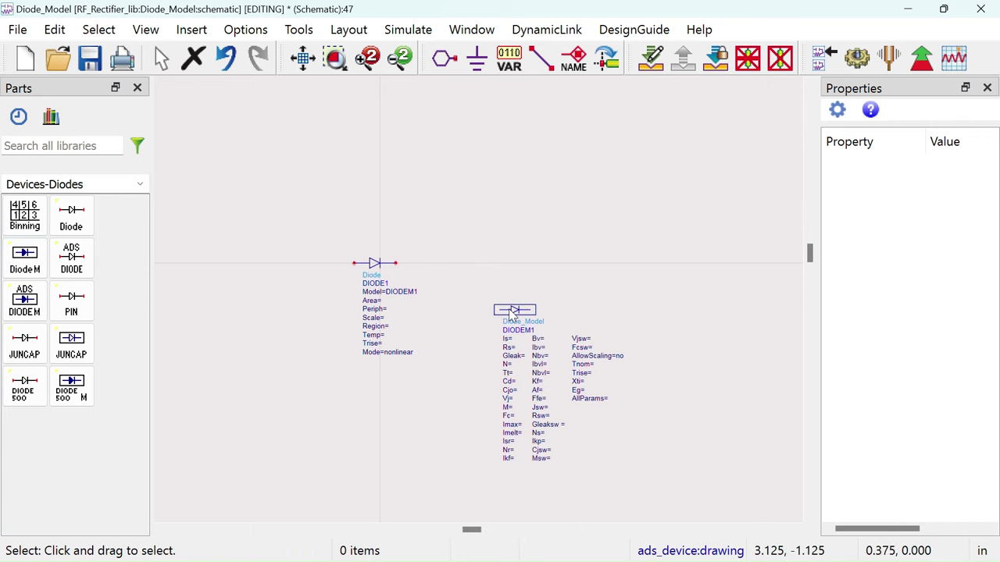
Step: In the diode model's instance parameters, set the saturation current Is to 4e-8 A and the ohmic resistance Rs to 12 Ohm
double_click(512, 310)
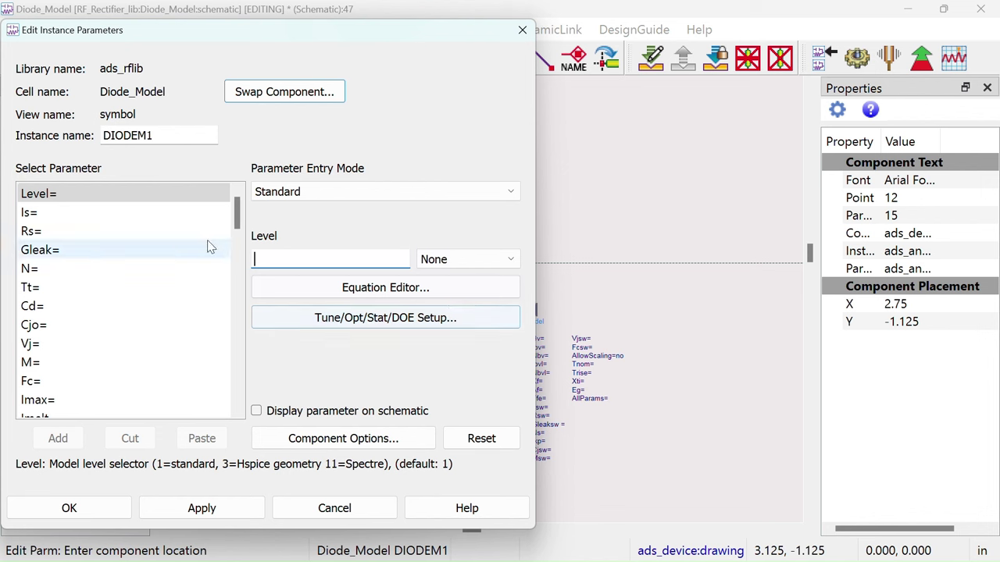
click(111, 217)
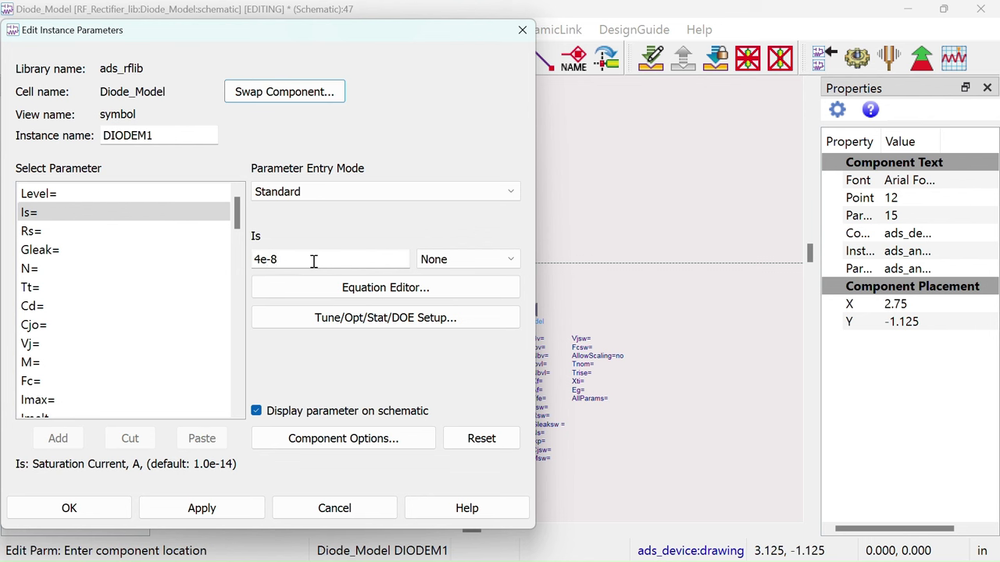
click(457, 259)
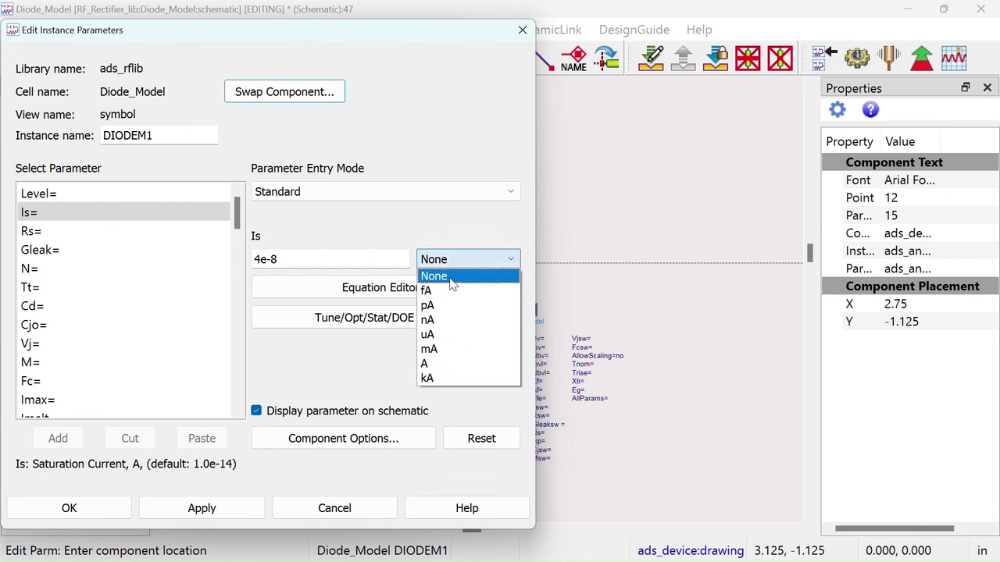
click(449, 365)
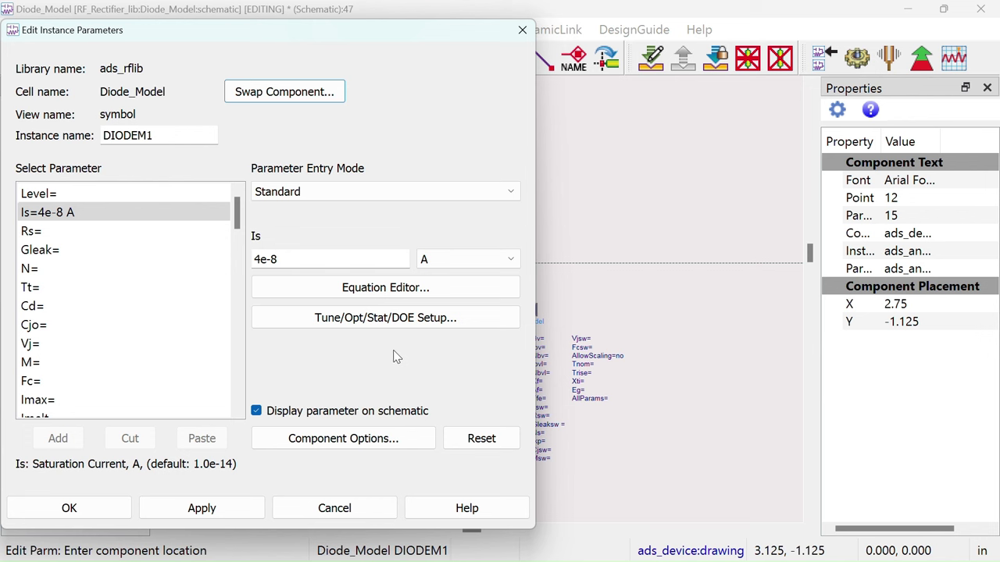
click(61, 232)
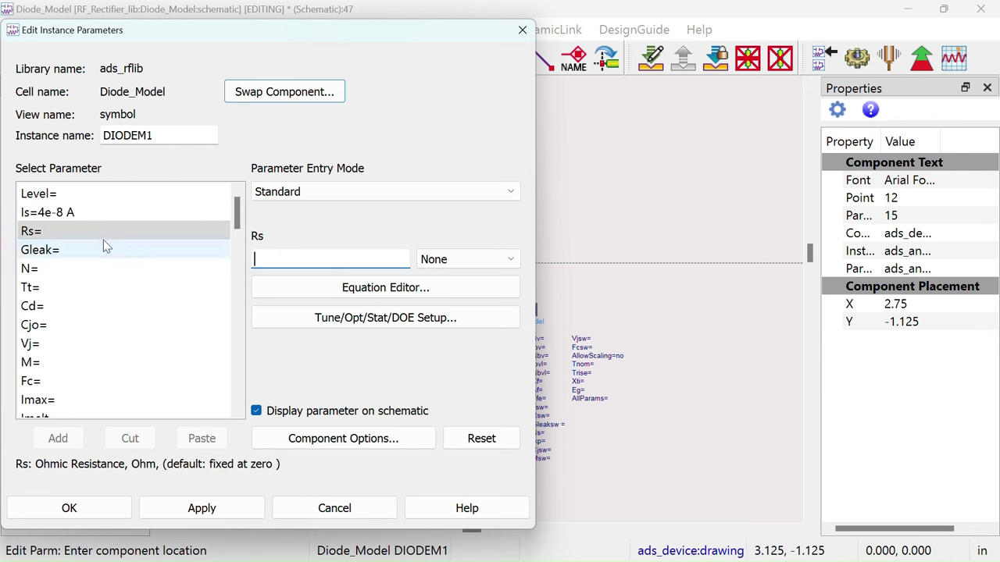
text(12)
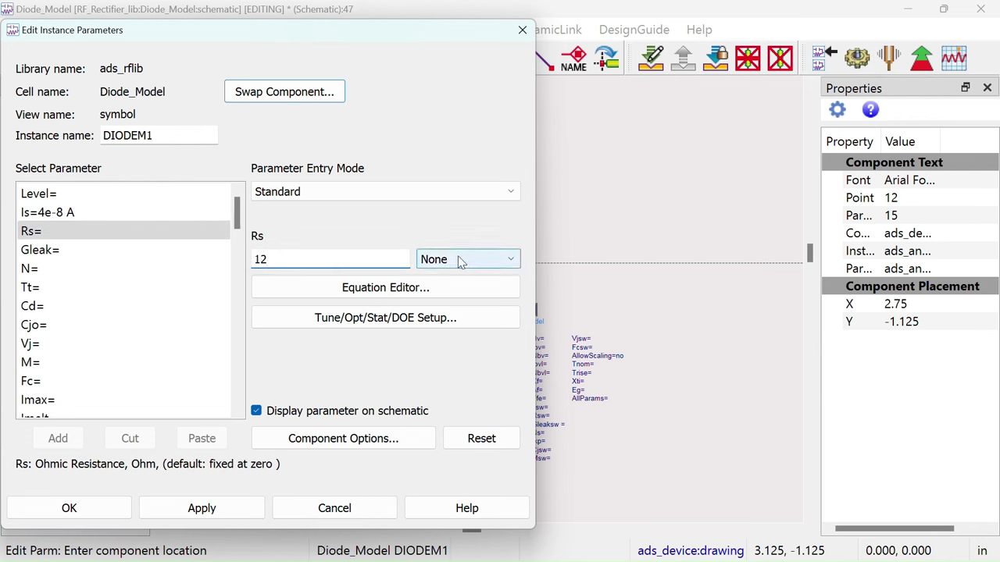
click(461, 262)
click(468, 305)
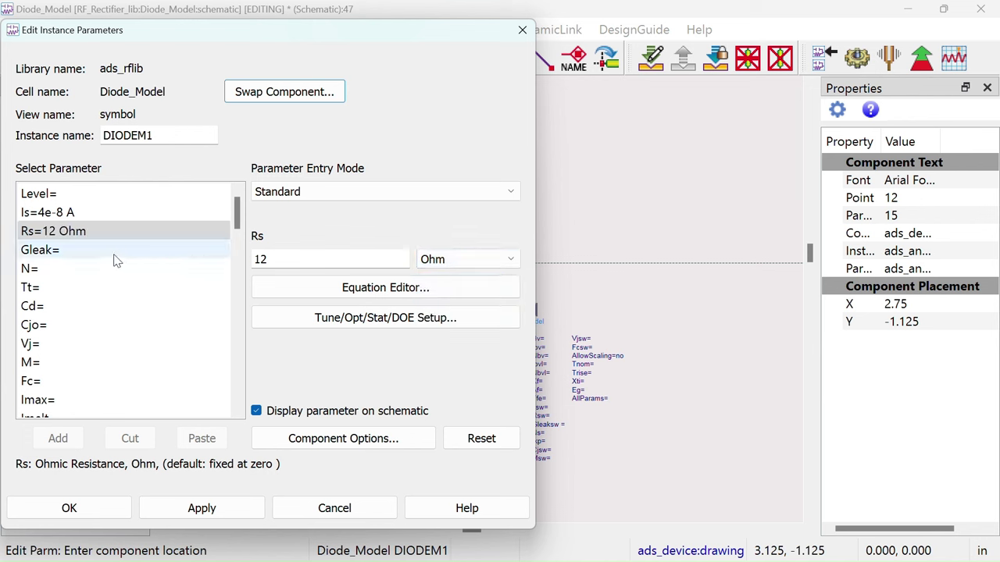
Step: Set the diode model's emission coefficient N to 1.05 and its transit time Tt to 1e-11, without a unit
click(75, 271)
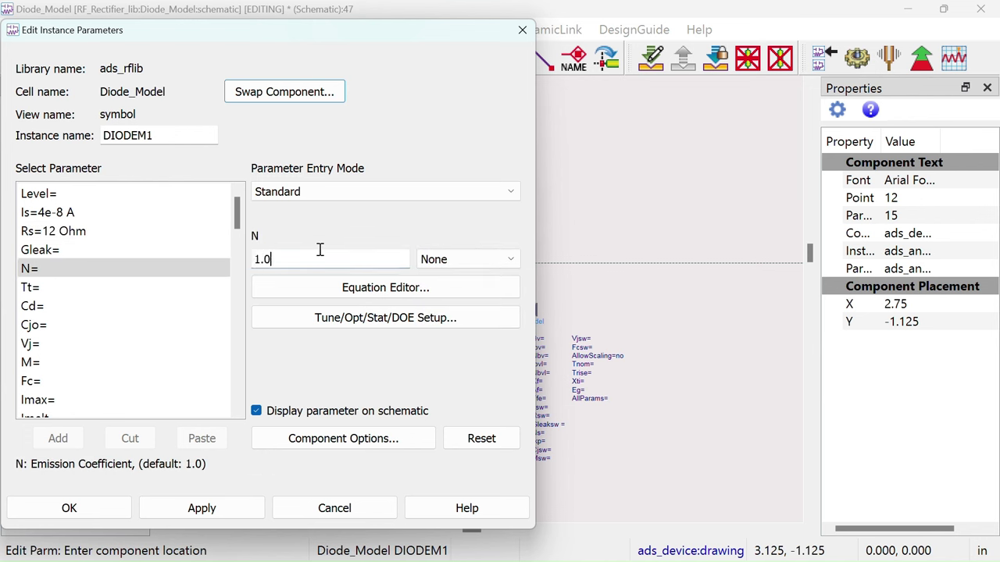
text(1.05)
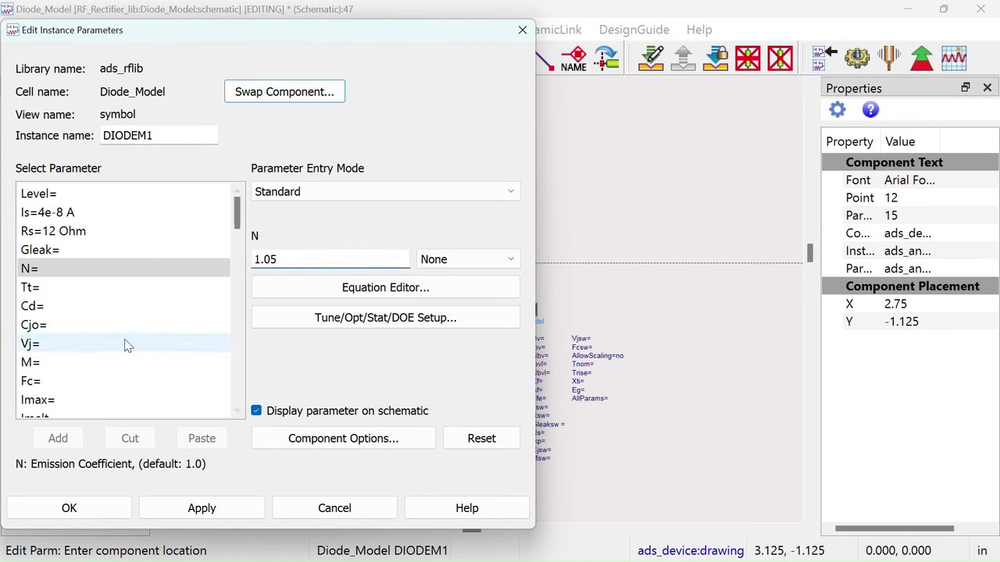
click(60, 289)
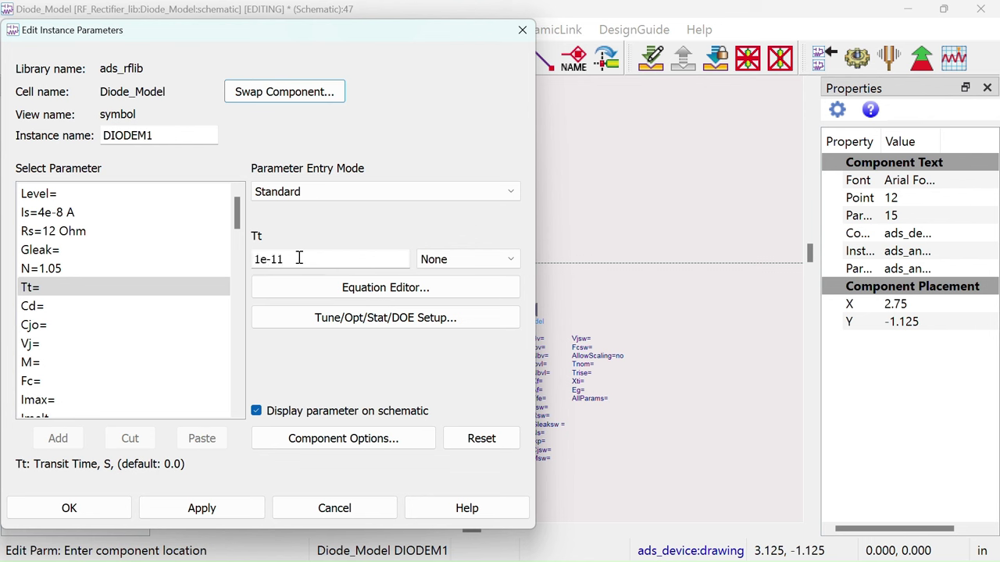
text(1e-11)
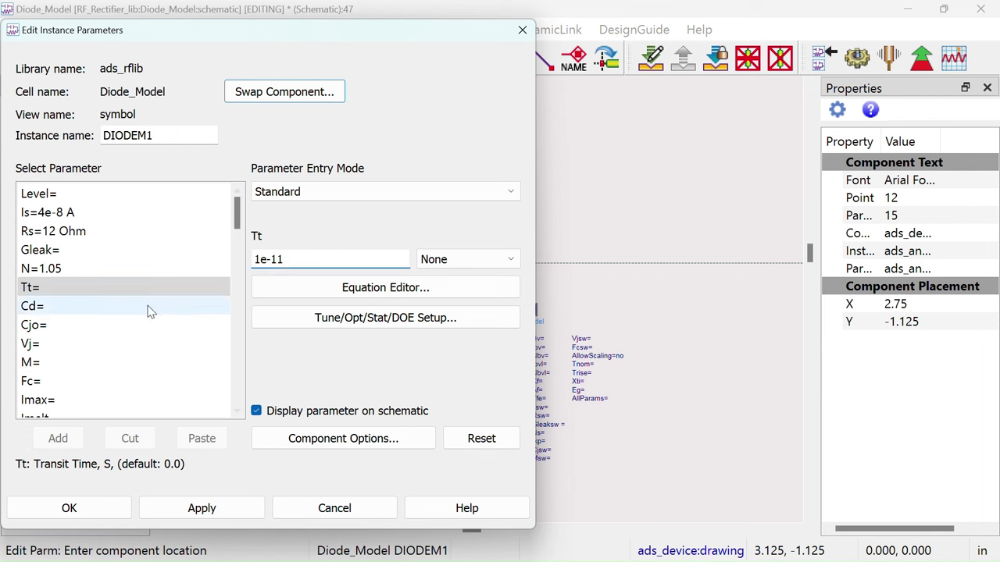
Step: Set the diode model's zero-bias junction capacitance Cjo to 0.1 pF and its junction potential Vj to 0.51 V
click(89, 325)
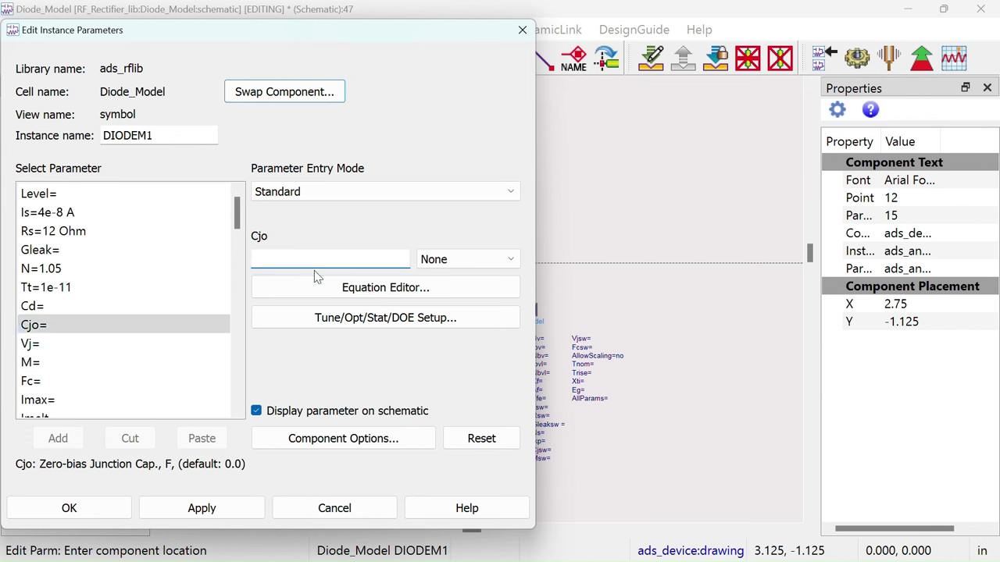
text(0.1)
click(457, 261)
click(446, 312)
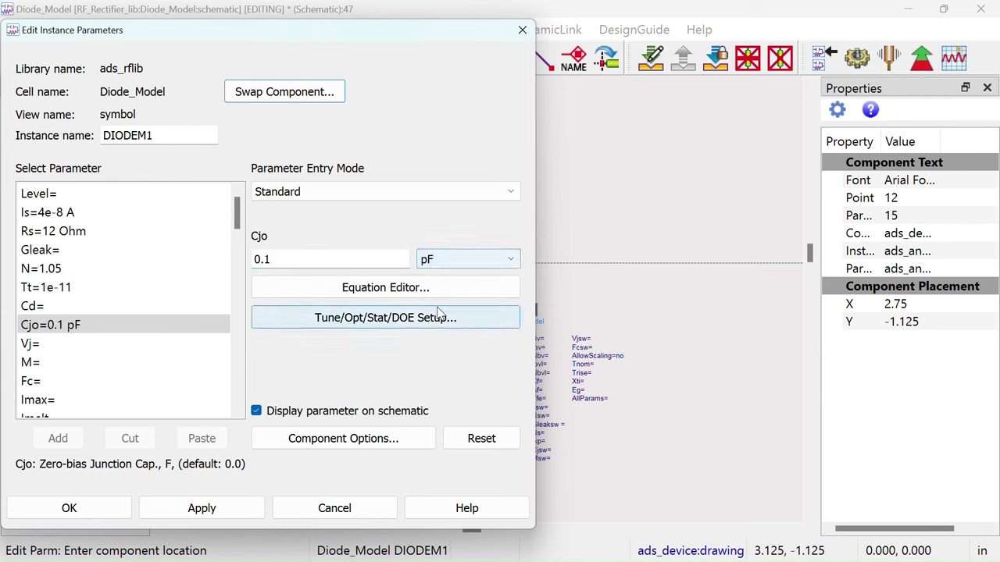
click(108, 347)
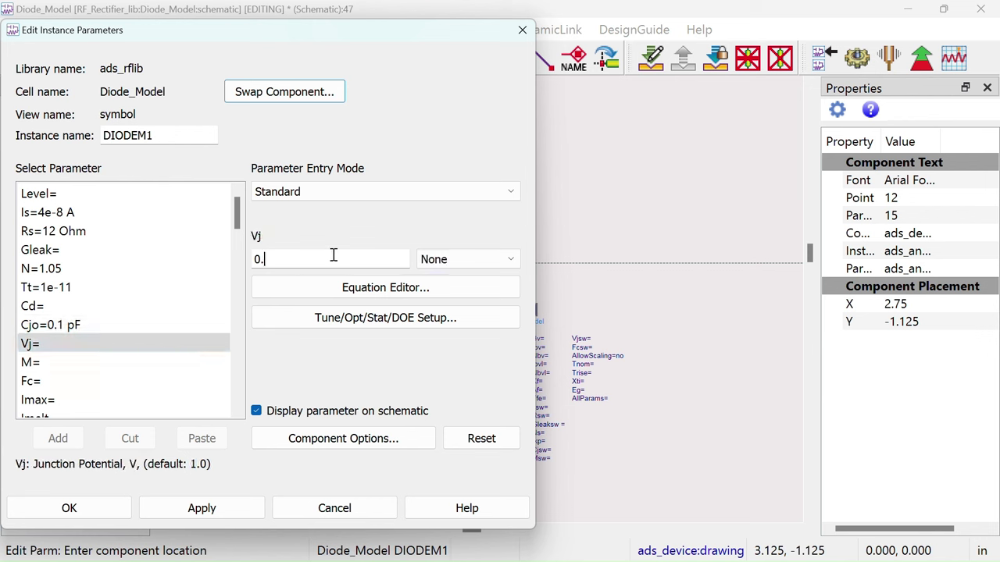
click(333, 256)
text(0.51)
click(457, 260)
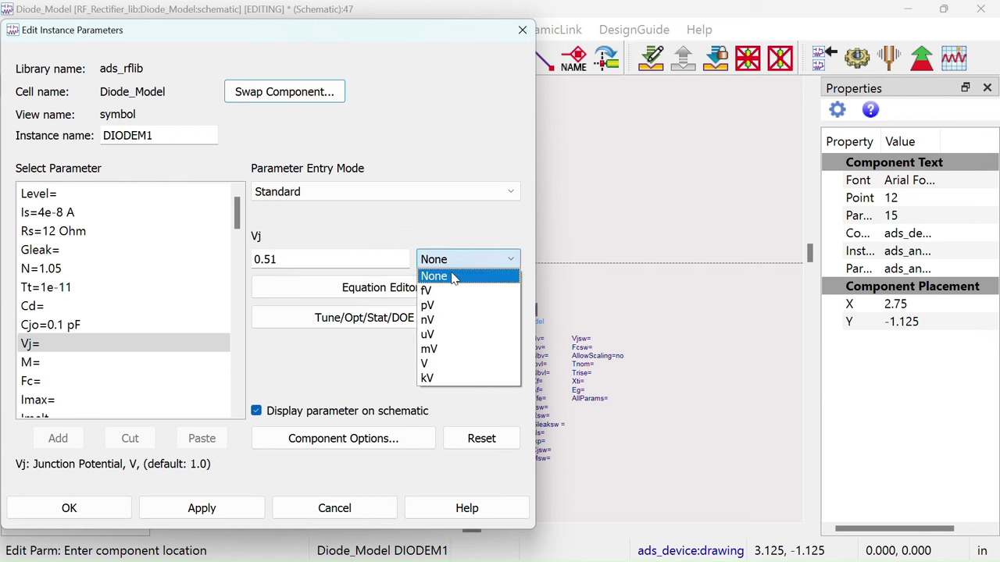
click(431, 367)
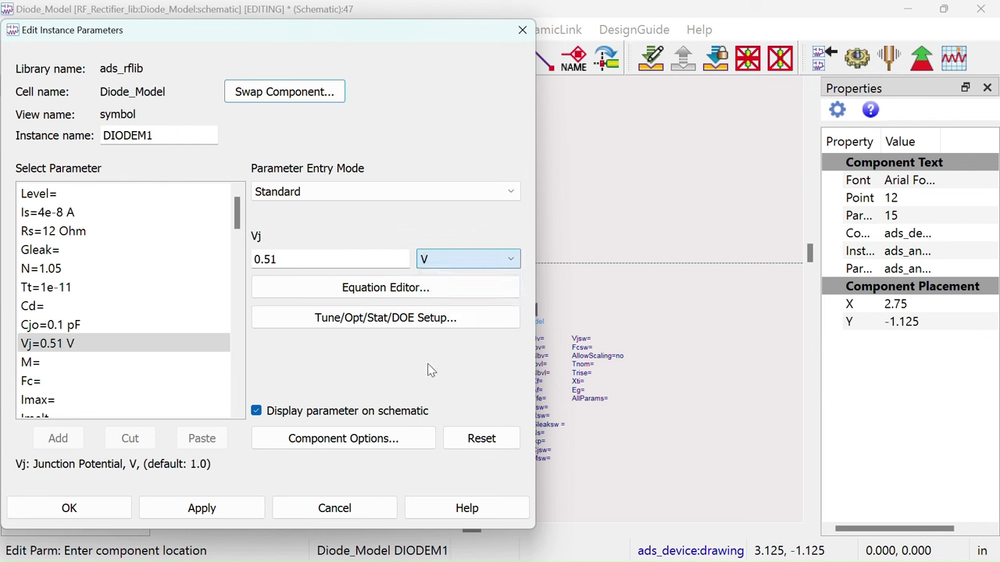
Step: Set the diode model's grading coefficient M to 0.35 and its forward-bias depletion capacitance coefficient Fc to 0.5
click(100, 367)
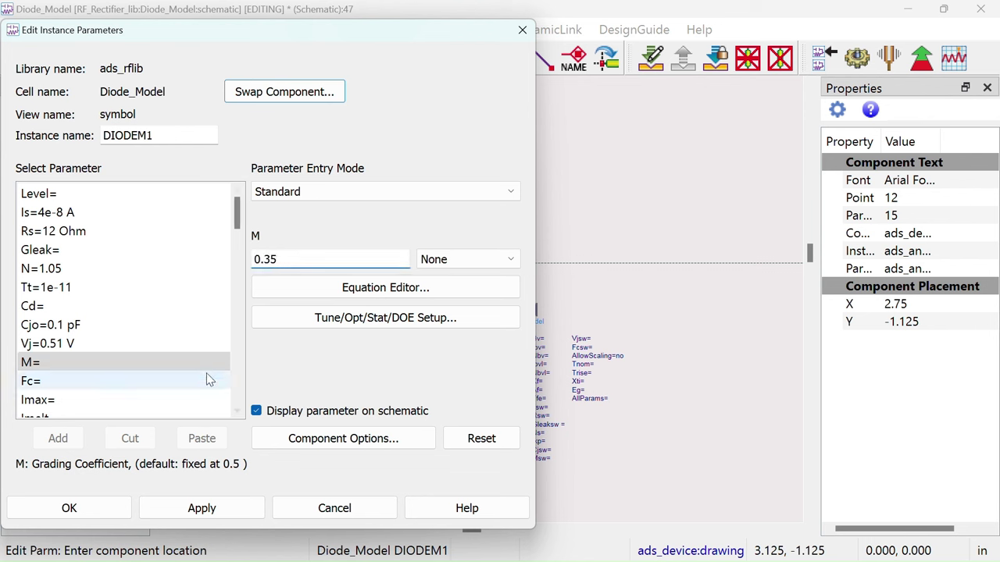
click(111, 383)
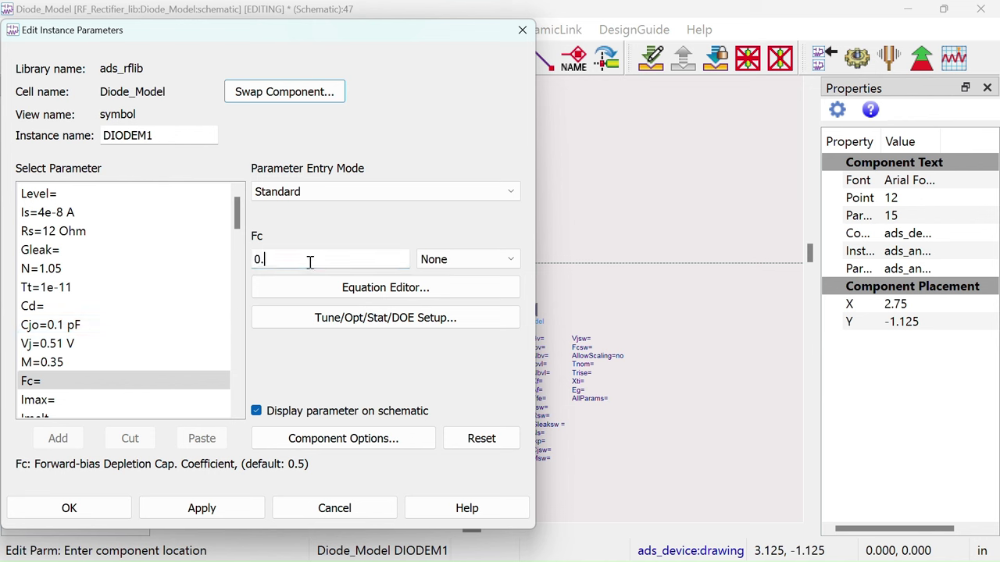
click(137, 400)
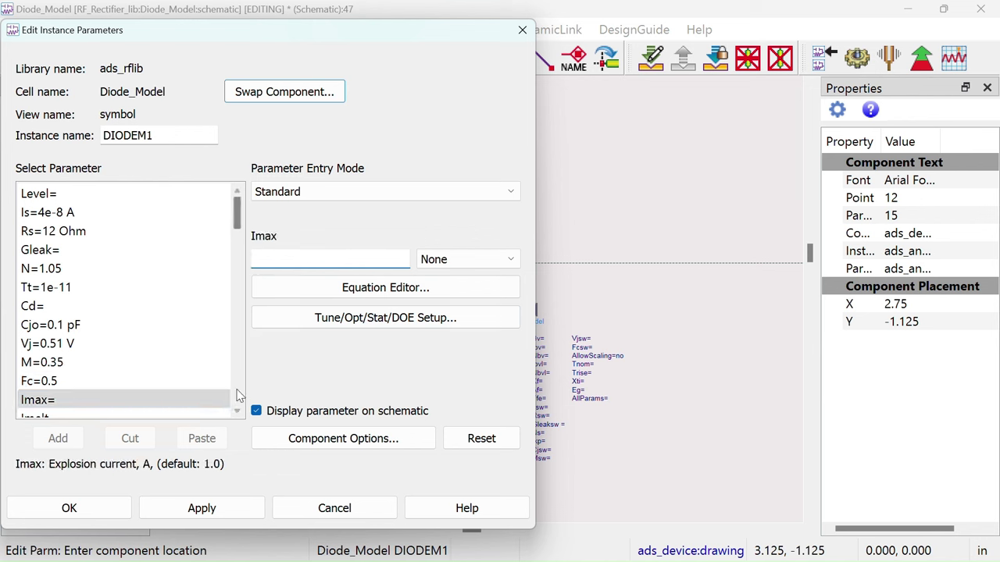
Step: Set the diode model's reverse breakdown voltage Bv to 3 V
scroll(164, 353, down, 1)
scroll(164, 353, down, 1)
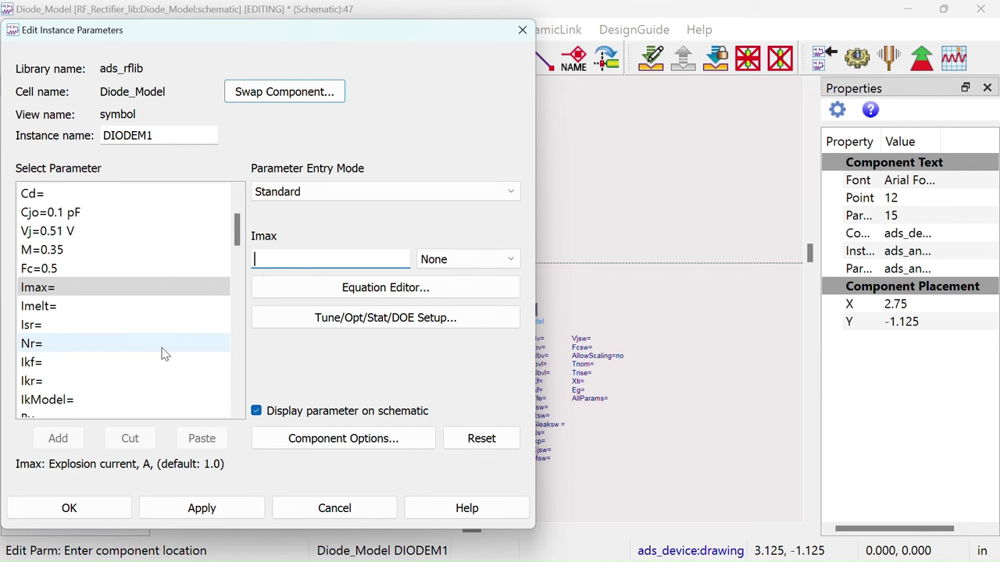
scroll(164, 353, down, 2)
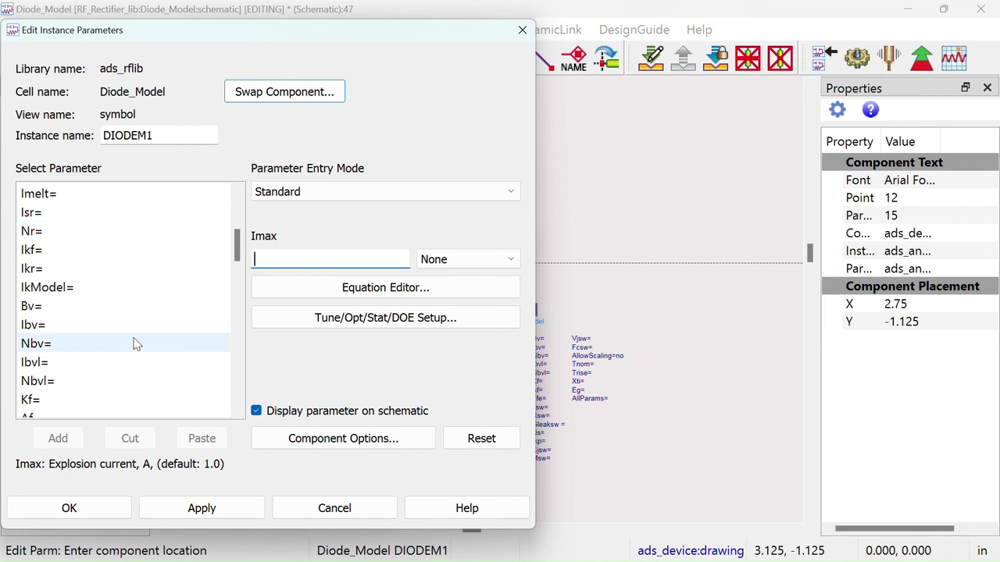
click(82, 306)
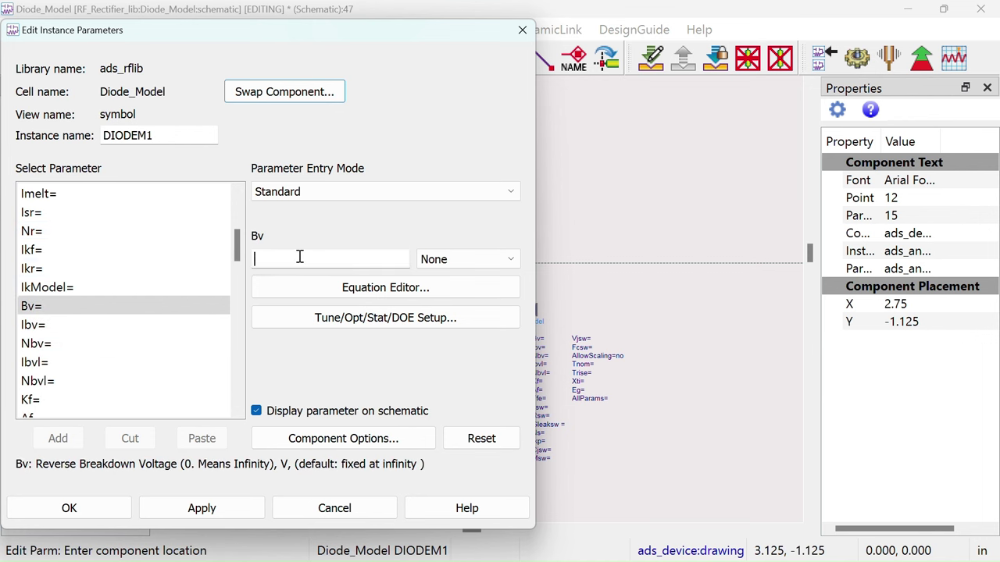
text(3)
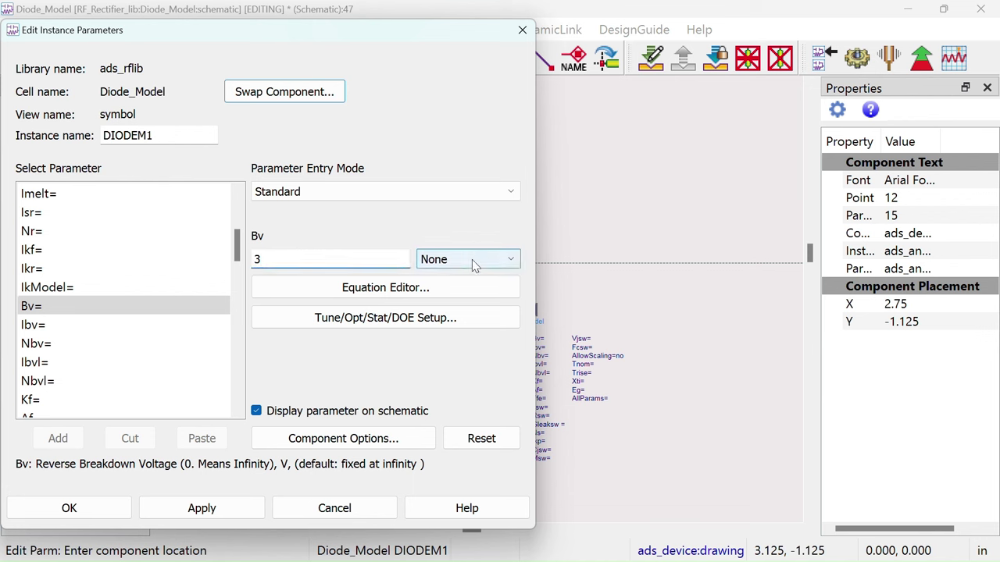
click(476, 261)
click(428, 364)
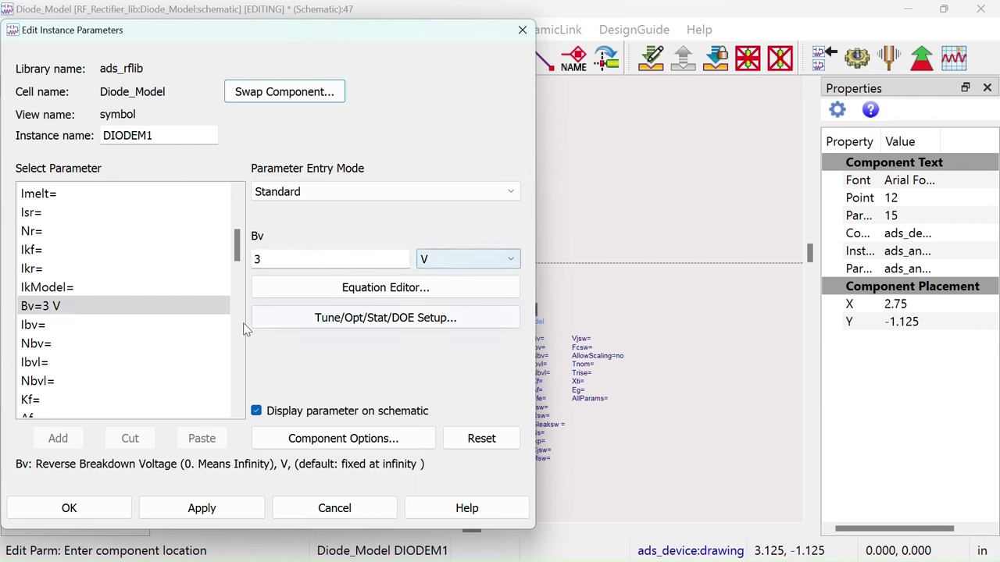
Step: Set the diode model's current at reverse breakdown voltage, Ibv, to 1e-5 A
click(130, 326)
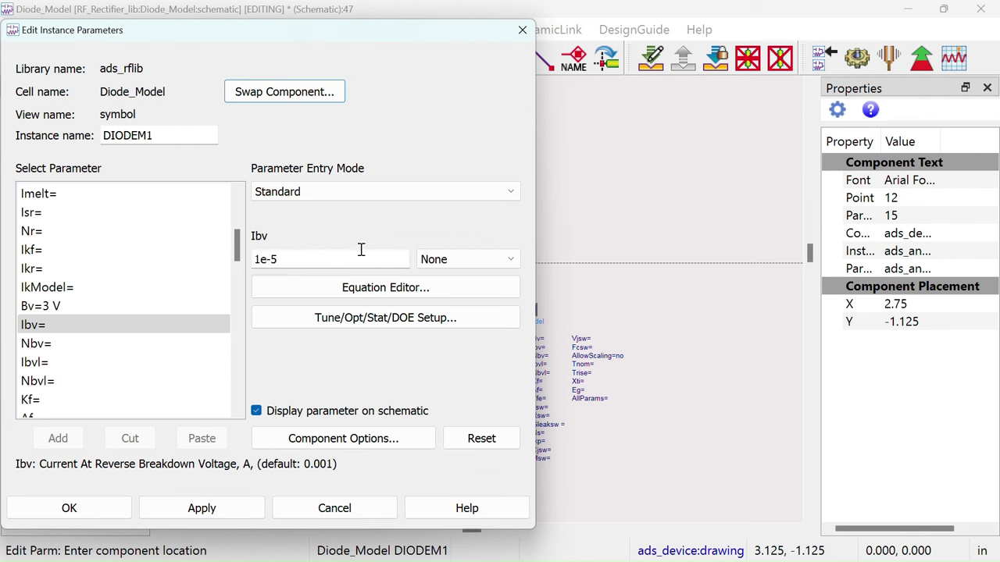
click(447, 267)
click(447, 365)
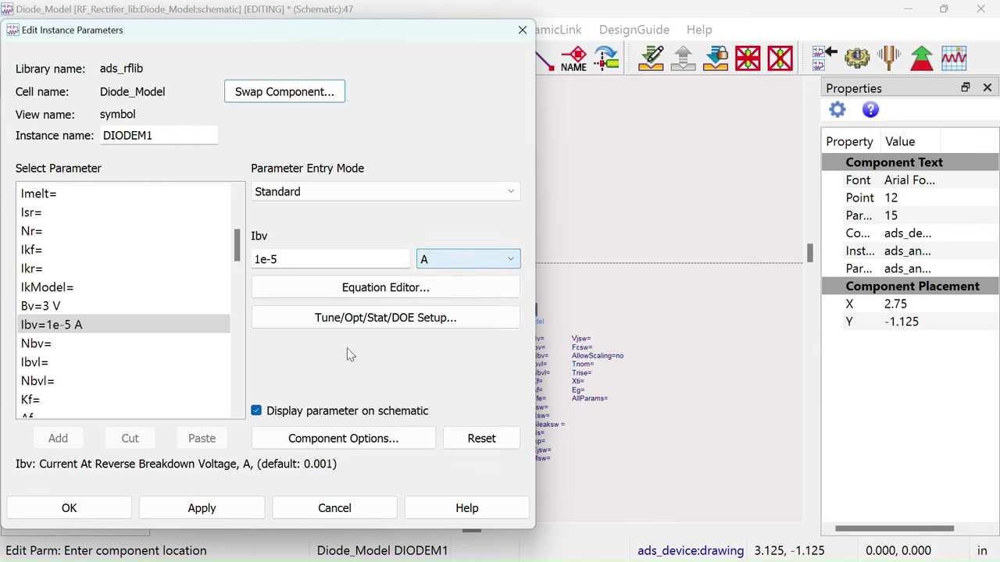
click(104, 347)
scroll(99, 376, down, 1)
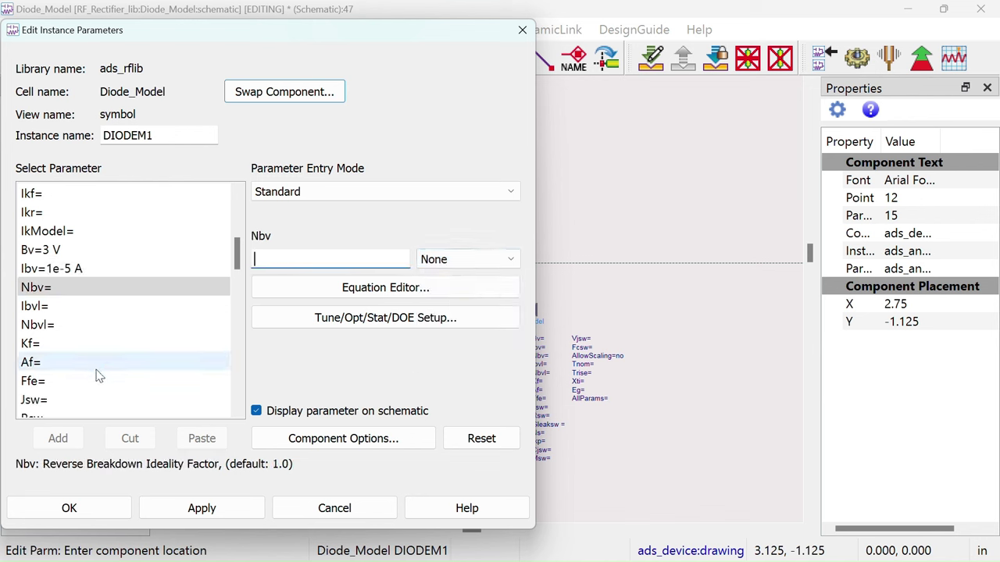
Step: Set the diode model's saturation-current temperature exponent Xti to 2
scroll(117, 348, down, 4)
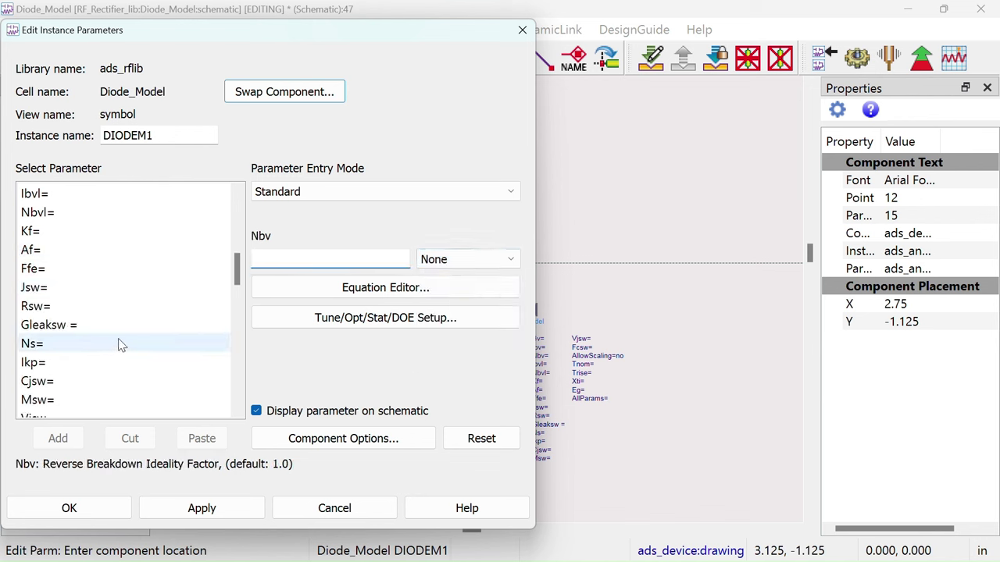
scroll(119, 344, down, 6)
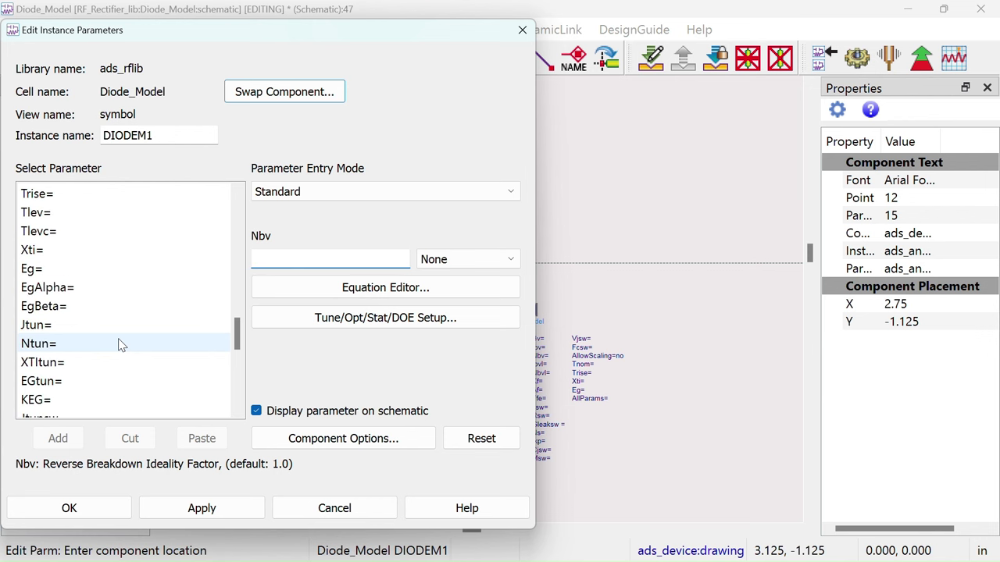
click(70, 257)
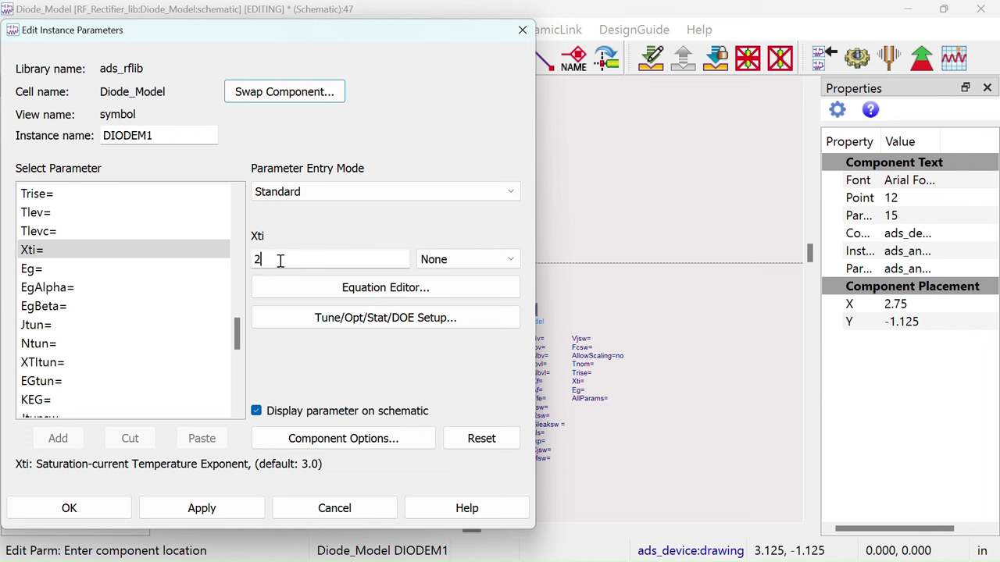
Step: Set the diode model's energy gap Eg to 0.69, then apply the parameters and close the dialog
click(95, 269)
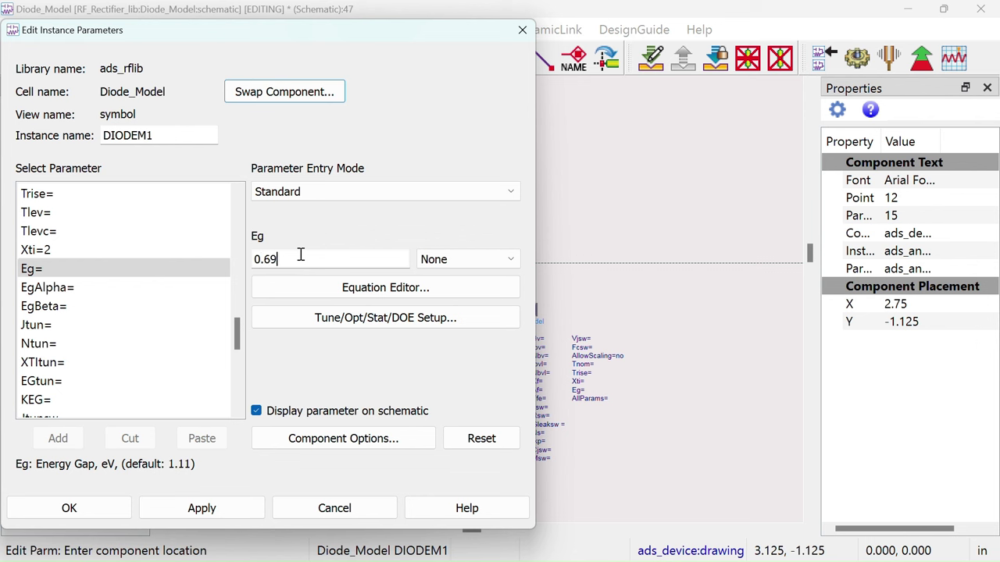
text(0.69)
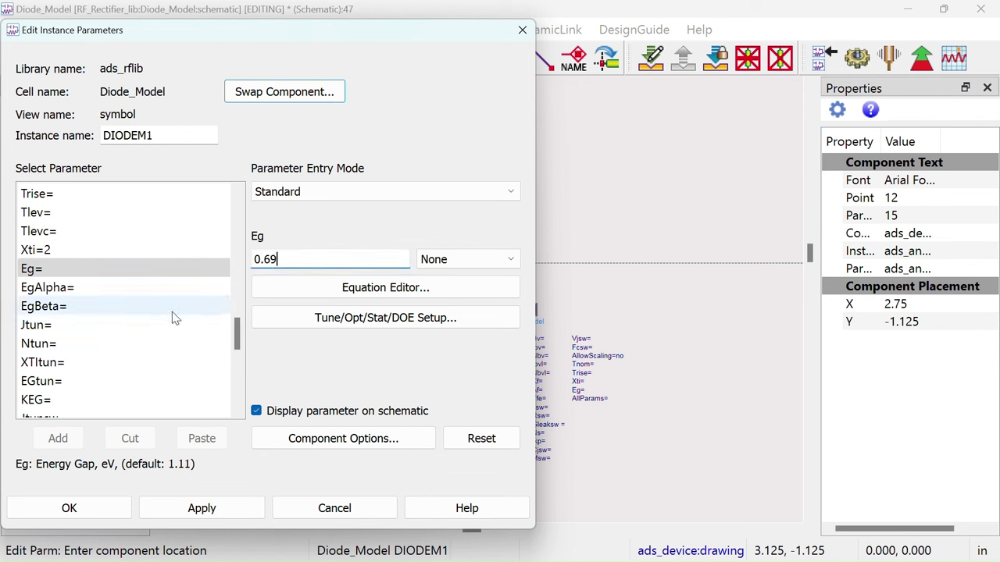
click(60, 287)
scroll(125, 324, down, 4)
scroll(118, 347, down, 3)
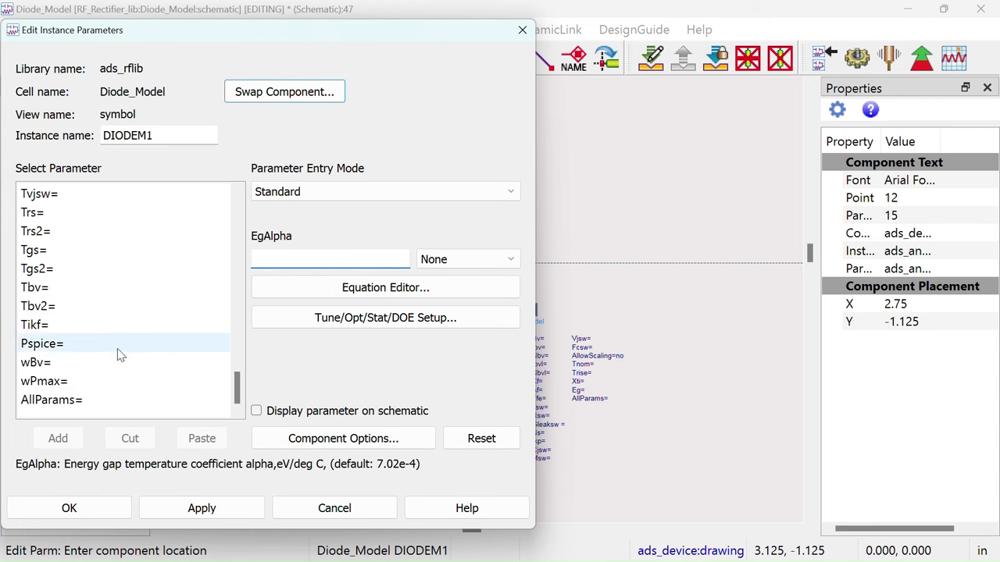
click(201, 506)
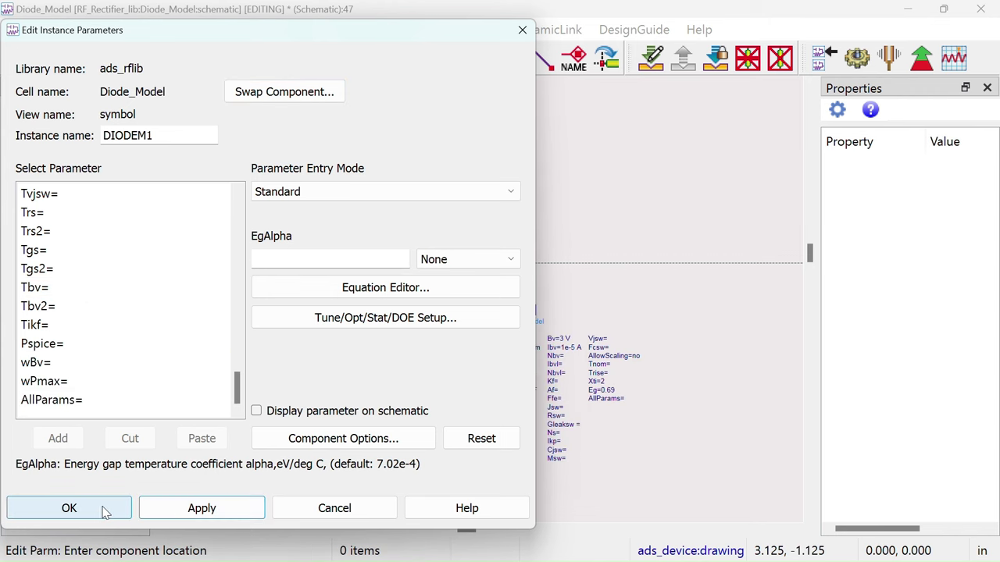
click(69, 508)
Step: Move the diode model to X 3.875, Y -1.125 and the diode to X 0, Y 0, bringing up the Lumped-Components parts
scroll(499, 343, up, 1)
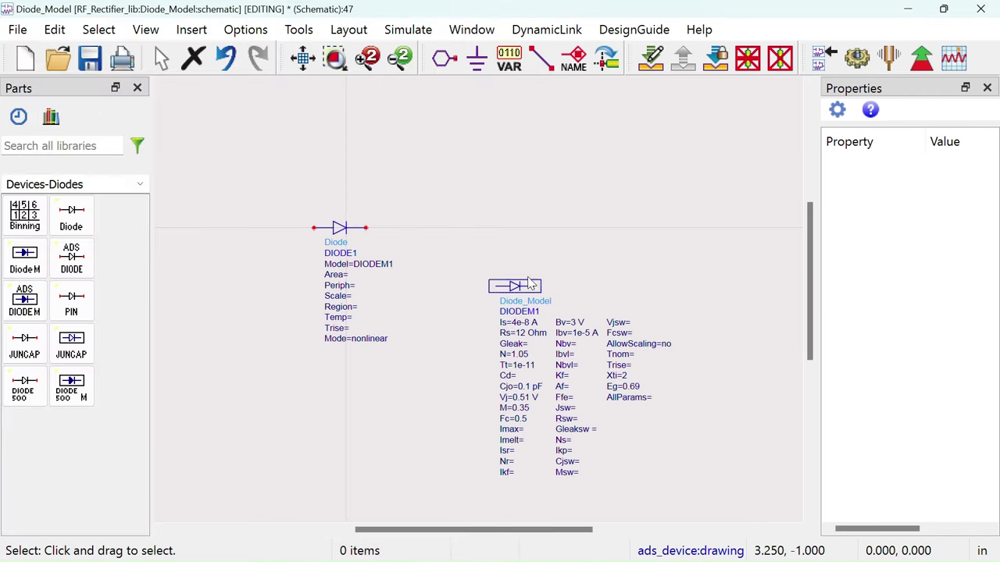
mouse_move(513, 288)
mouse_down()
mouse_move(557, 291)
mouse_move(523, 291)
mouse_up()
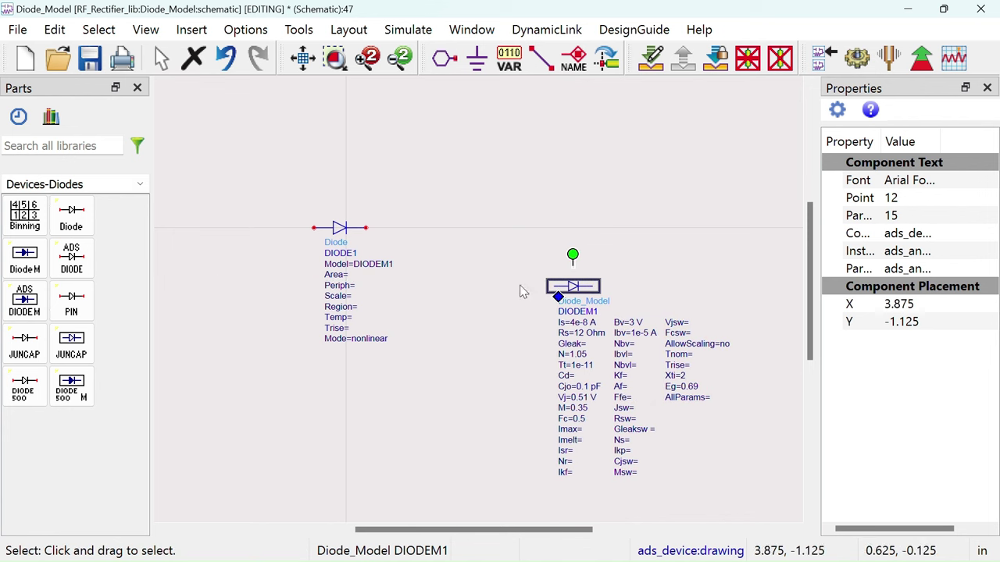
click(140, 185)
click(117, 274)
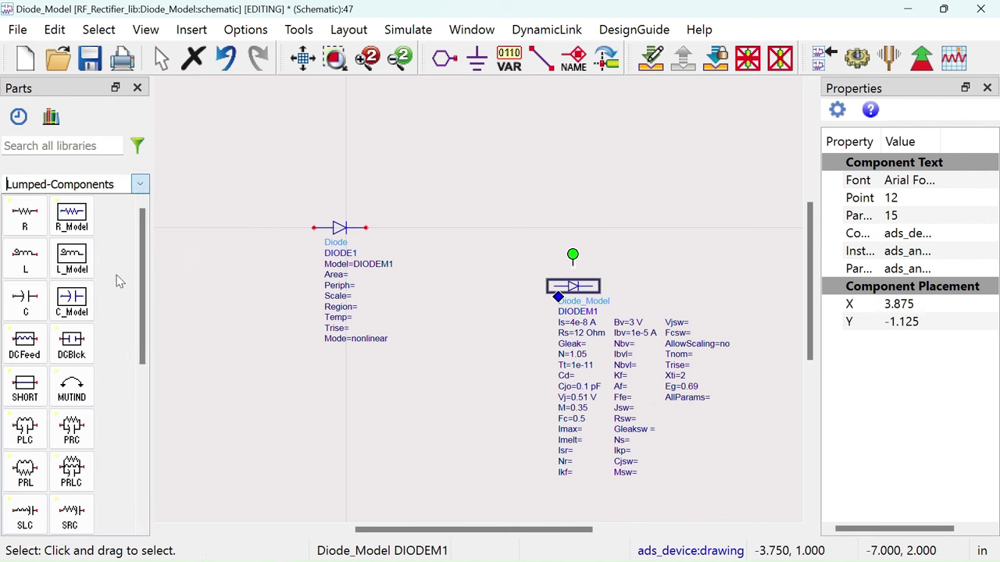
drag(321, 227, 353, 227)
Step: Place an inductor in line with the diode on its anode side, at X -2.5, Y 0
click(25, 257)
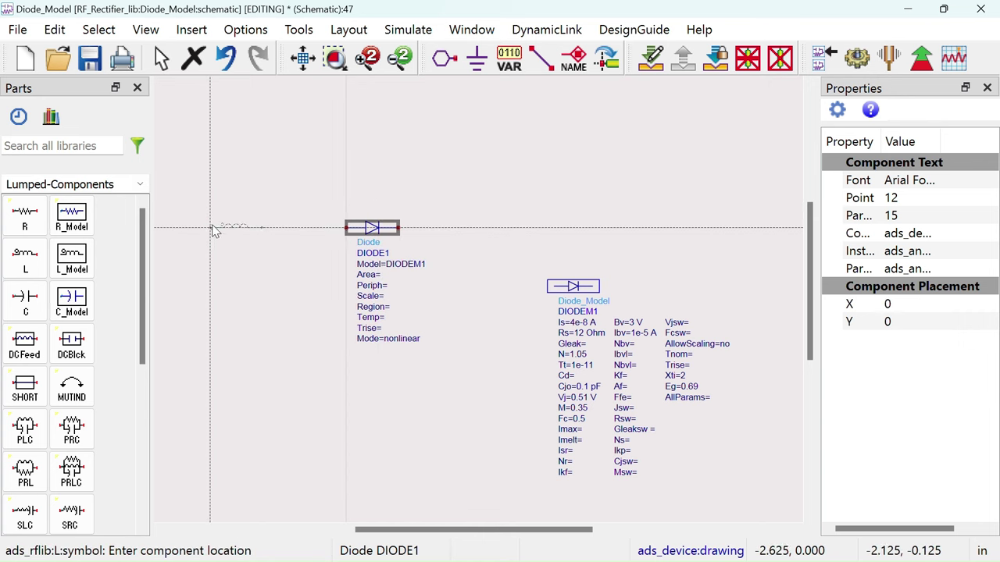
click(217, 228)
right_click(250, 183)
click(312, 187)
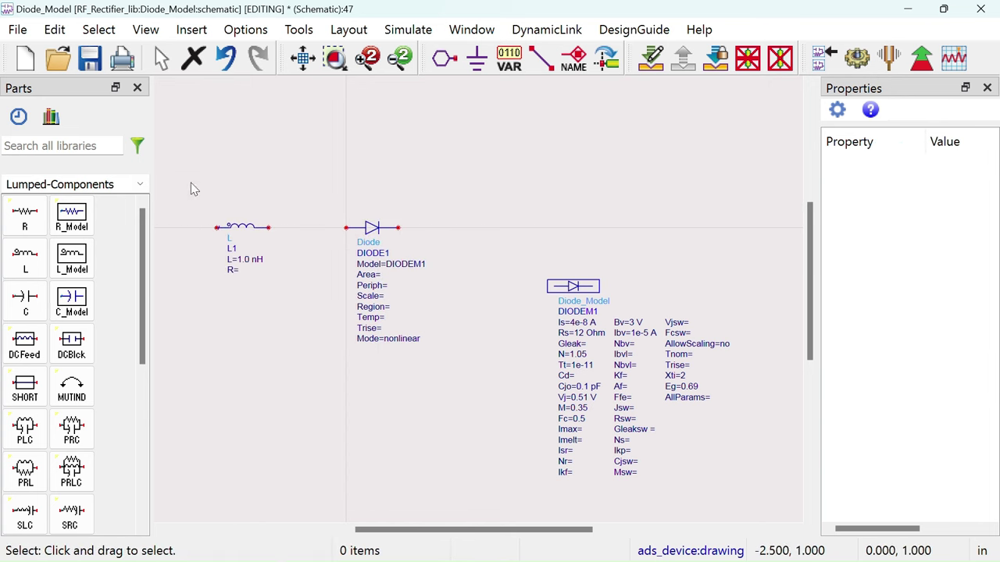
Step: Place a capacitor directly above the diode at X 0, Y 1
click(25, 301)
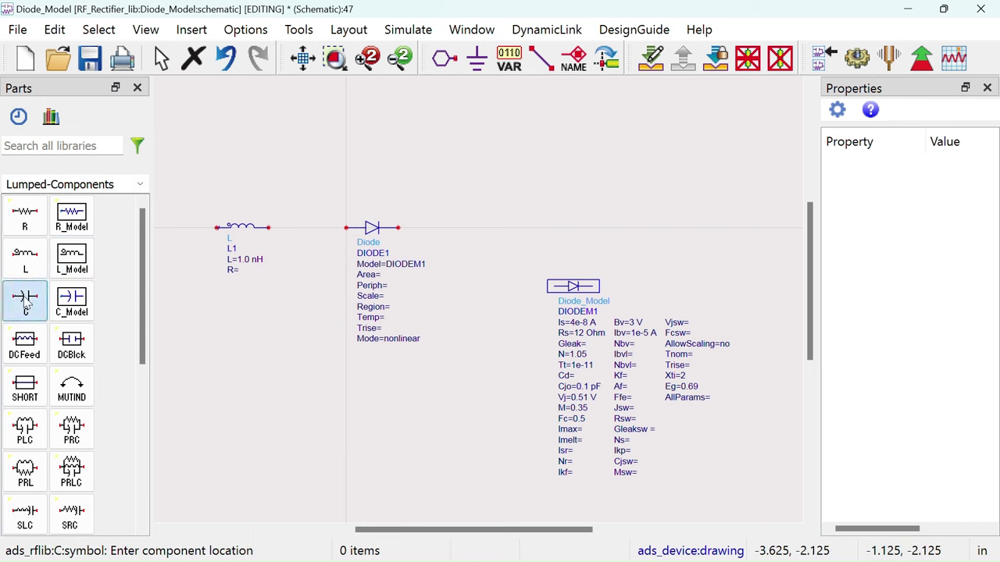
click(348, 182)
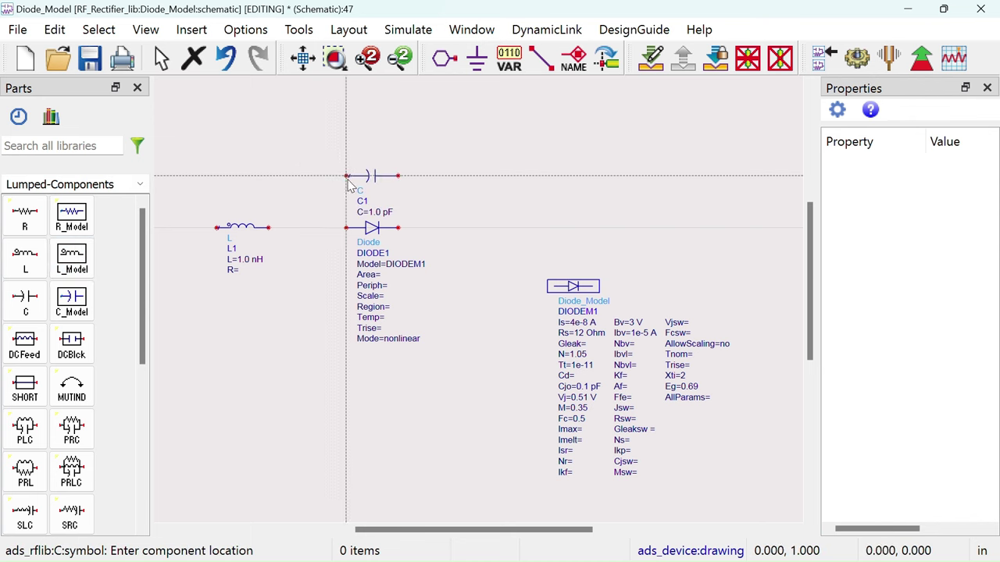
right_click(473, 180)
click(500, 196)
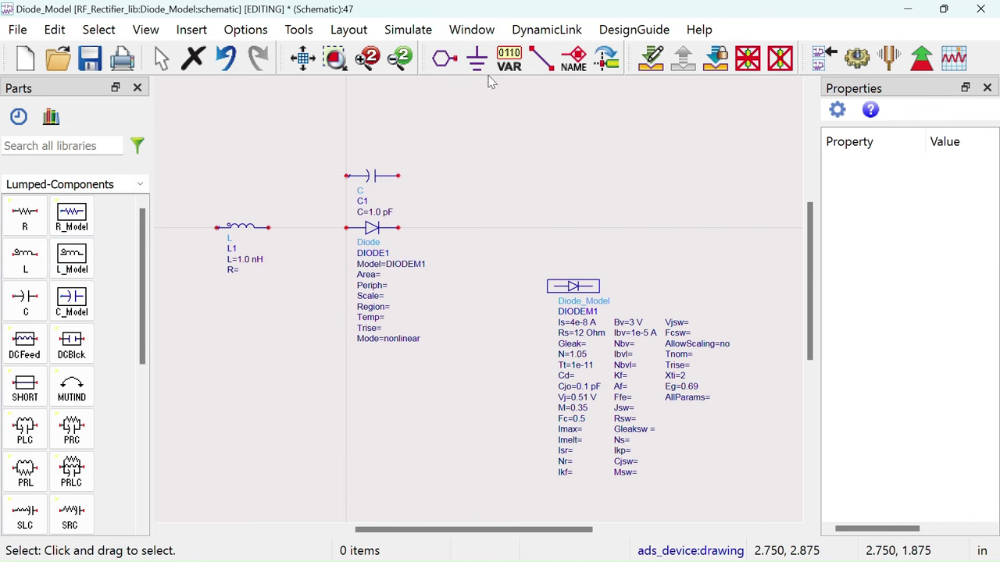
Step: Wire the capacitor in parallel with the diode and connect the inductor to the diode's anode
click(543, 59)
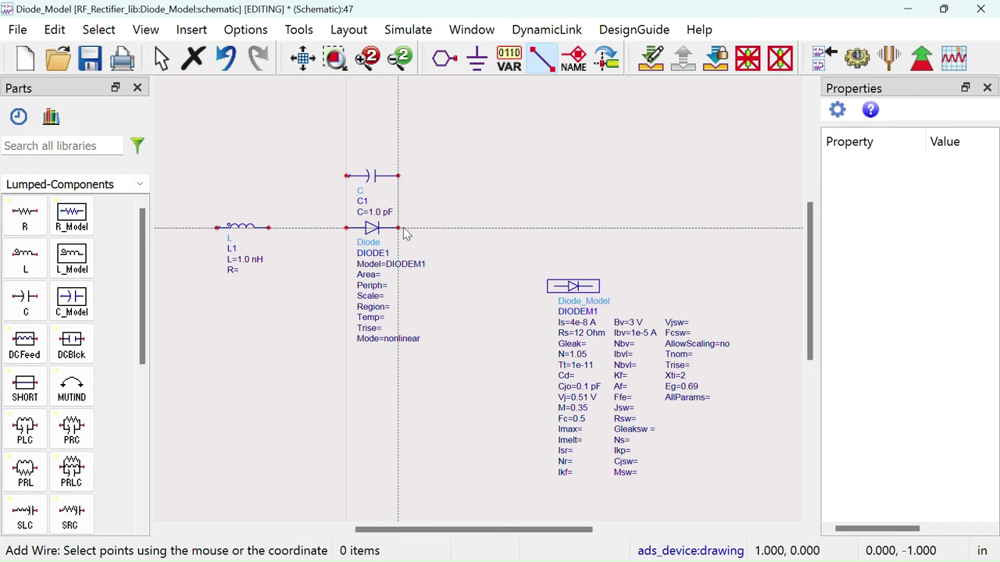
click(400, 229)
click(398, 176)
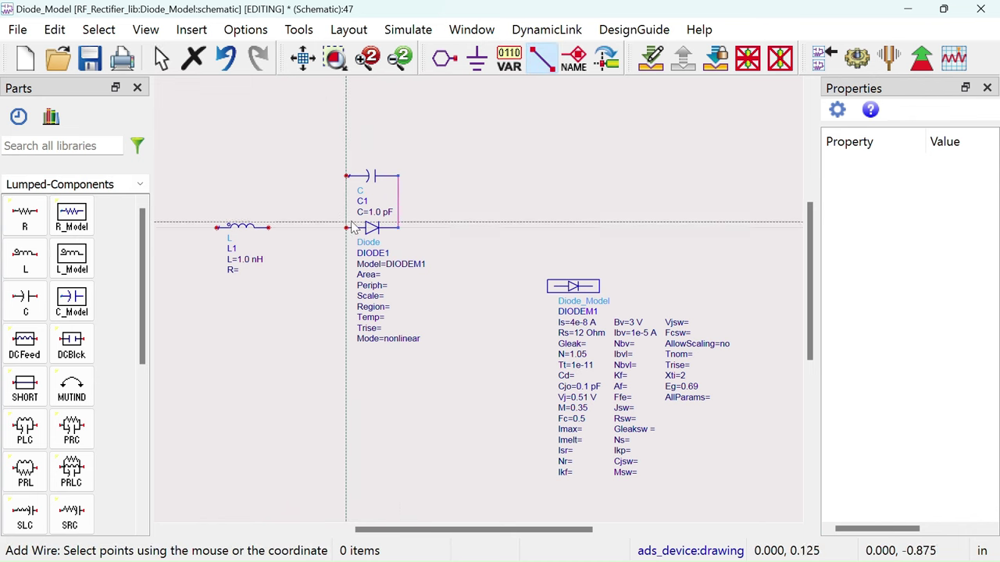
click(351, 226)
click(268, 228)
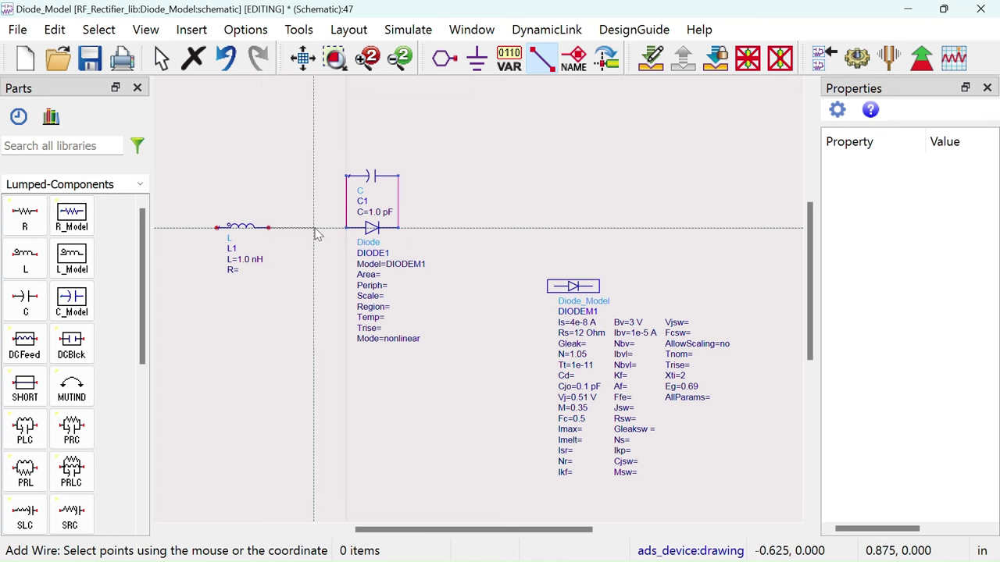
click(348, 228)
right_click(292, 189)
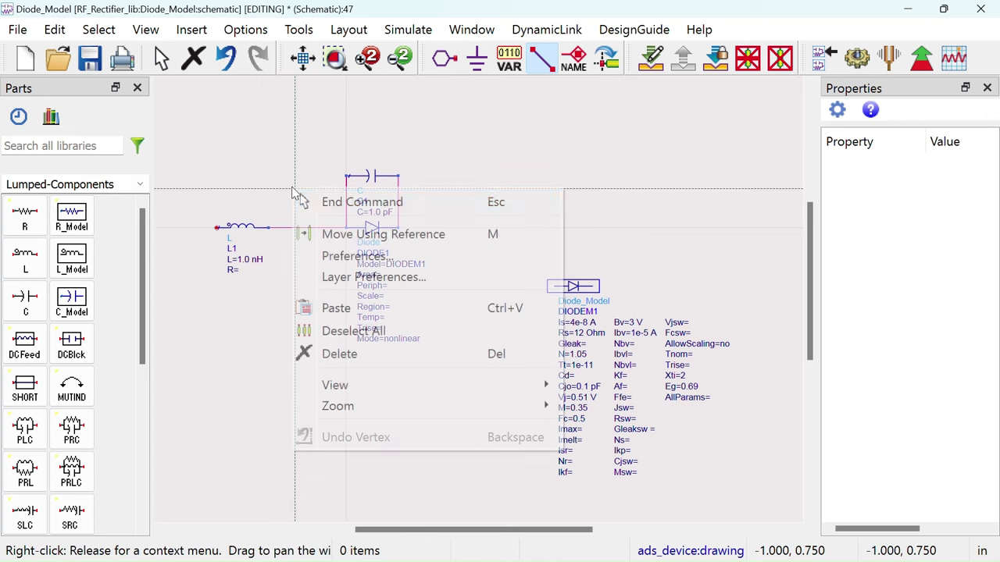
click(303, 201)
Step: Move the capacitor's annotation text above its symbol
click(371, 178)
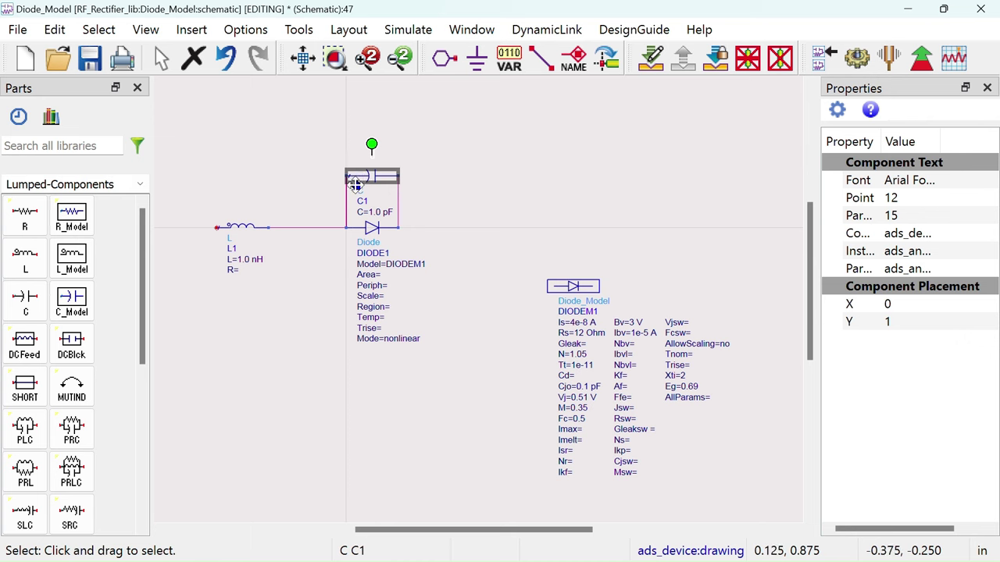
key(F5)
drag(362, 203, 356, 134)
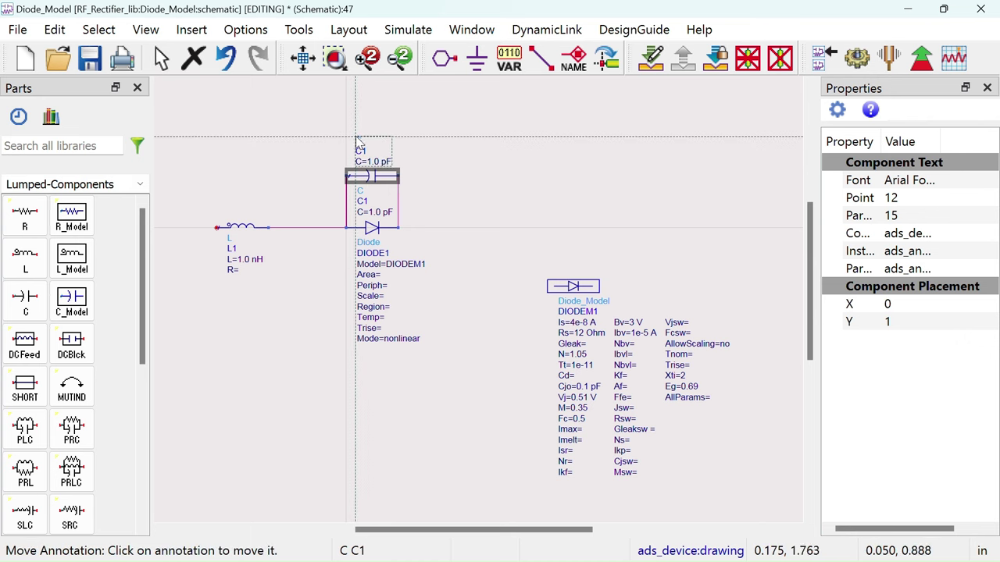
click(357, 135)
Step: Set the capacitor's value to 0.25 pF
double_click(373, 157)
text(0.25 pF)
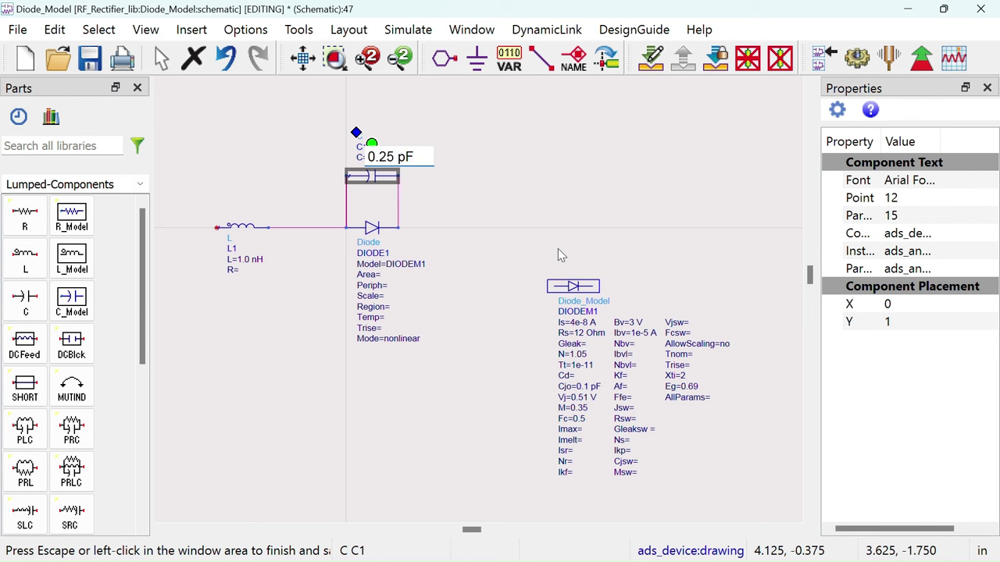
click(238, 352)
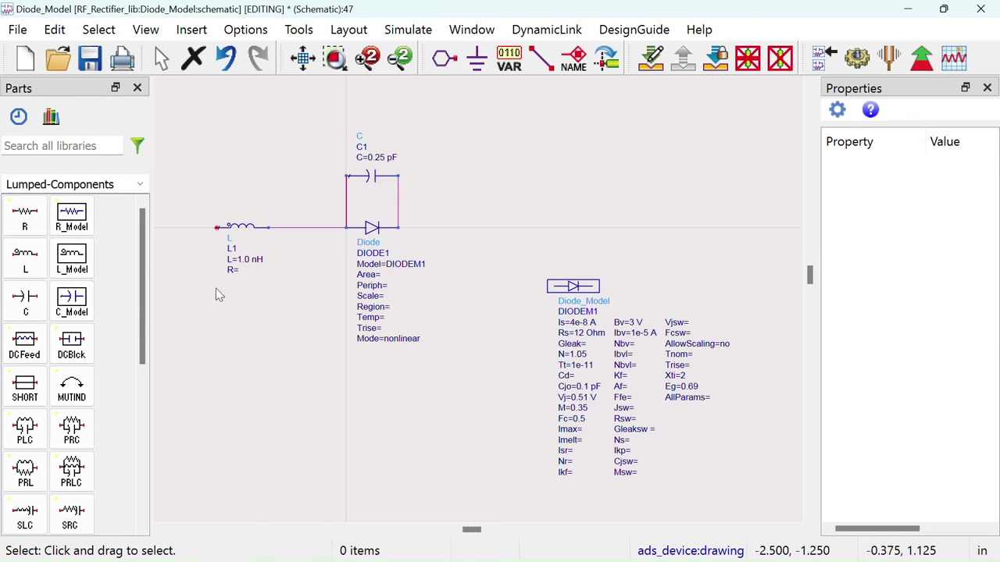
Step: Set the inductor's value to 0.7 nH
double_click(244, 259)
text(0.7)
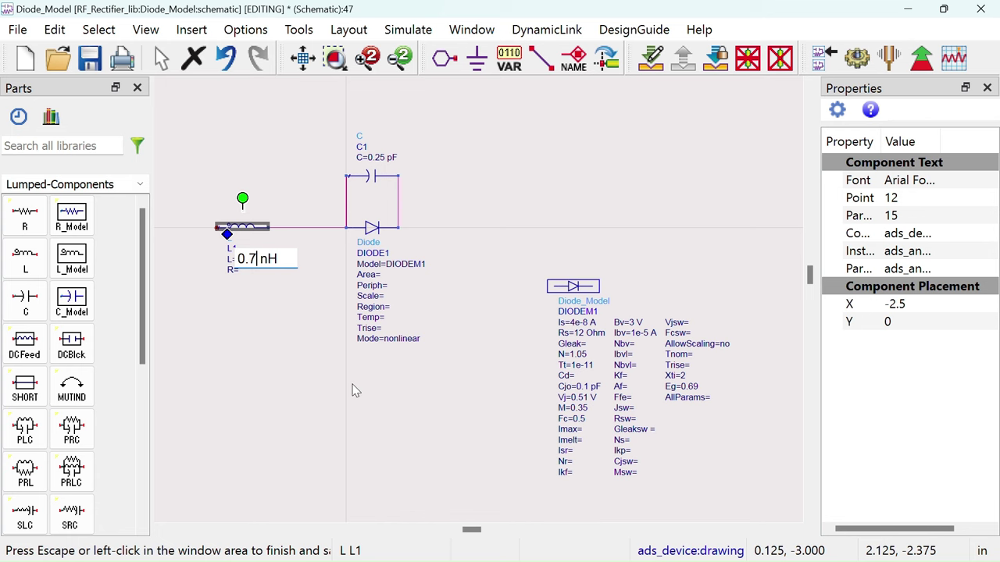
click(282, 352)
drag(302, 352, 346, 357)
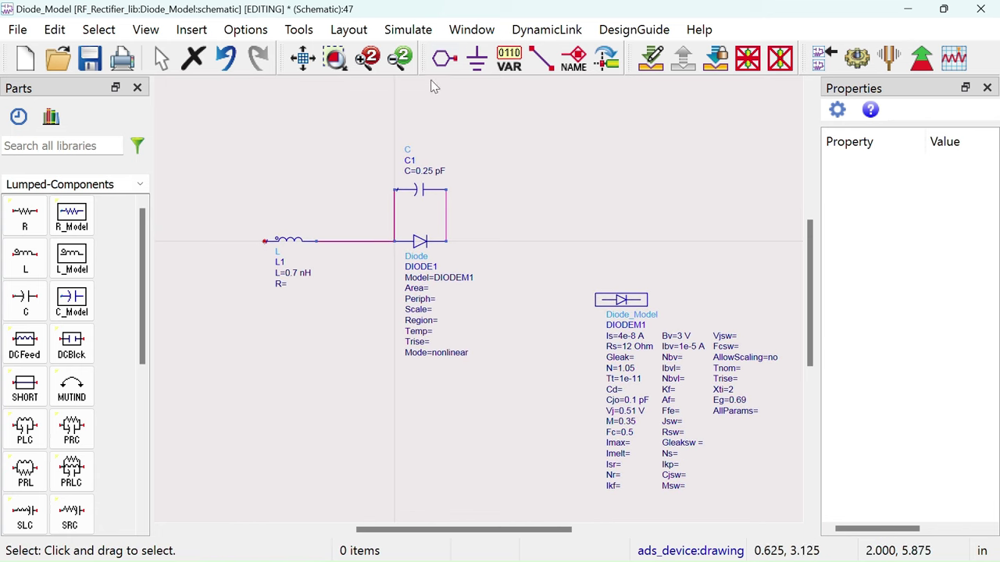
Step: Place one pin at the inductor's free end and another at the diode's cathode, pulling the cathode pin outward on a wire
click(444, 61)
click(264, 241)
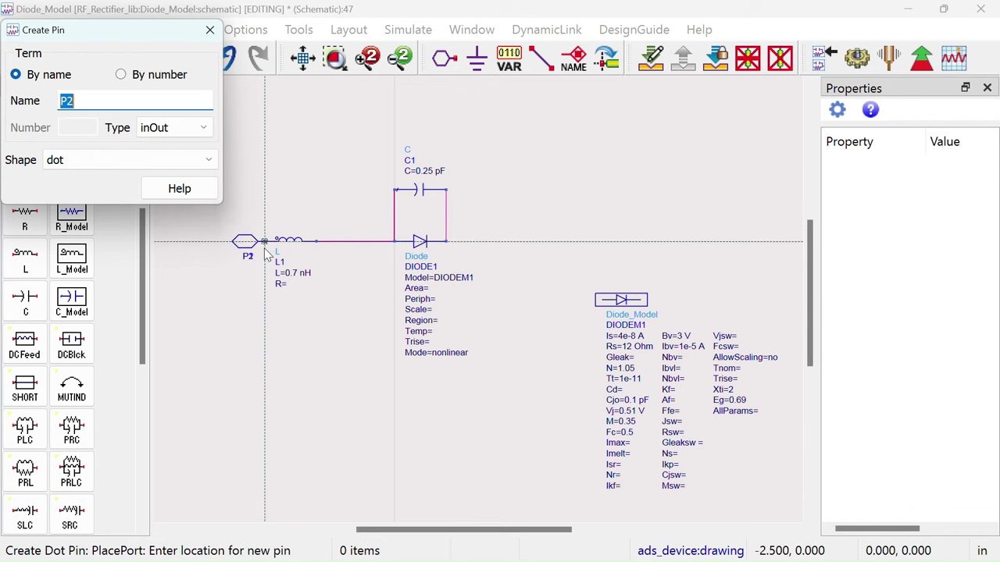
click(447, 249)
key(Escape)
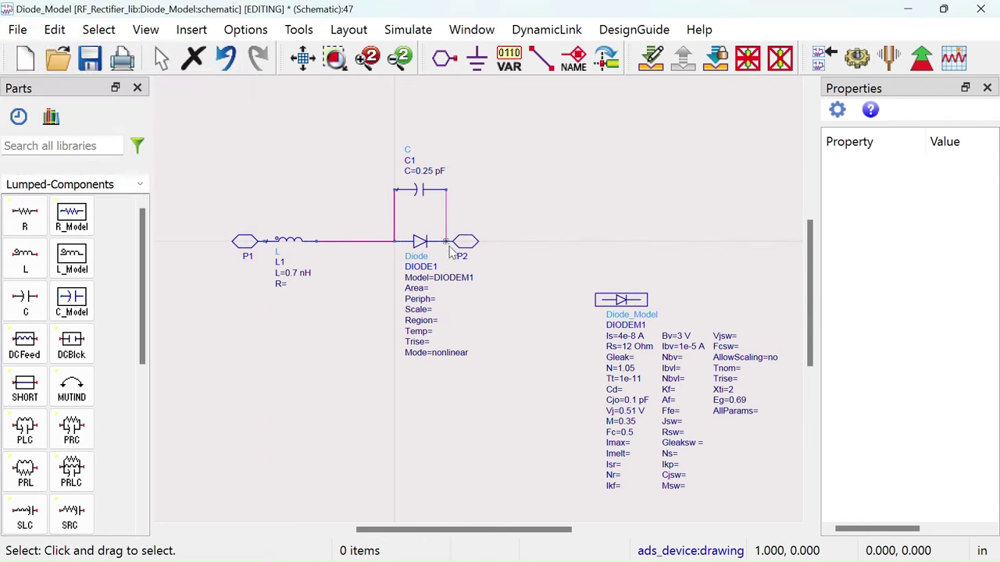
drag(464, 242, 521, 242)
click(624, 172)
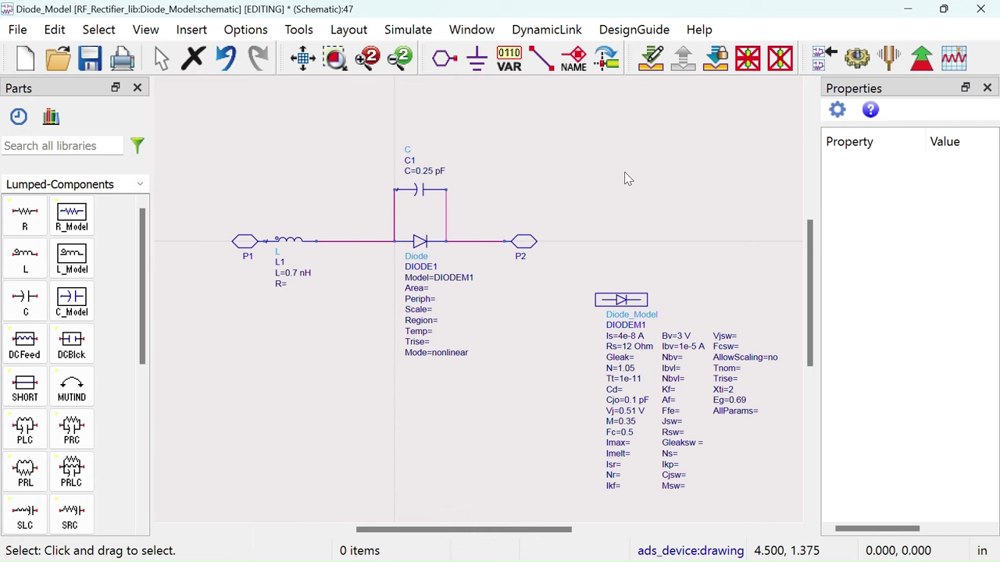
Step: Save the Diode_Model schematic and close its window
drag(688, 205, 630, 188)
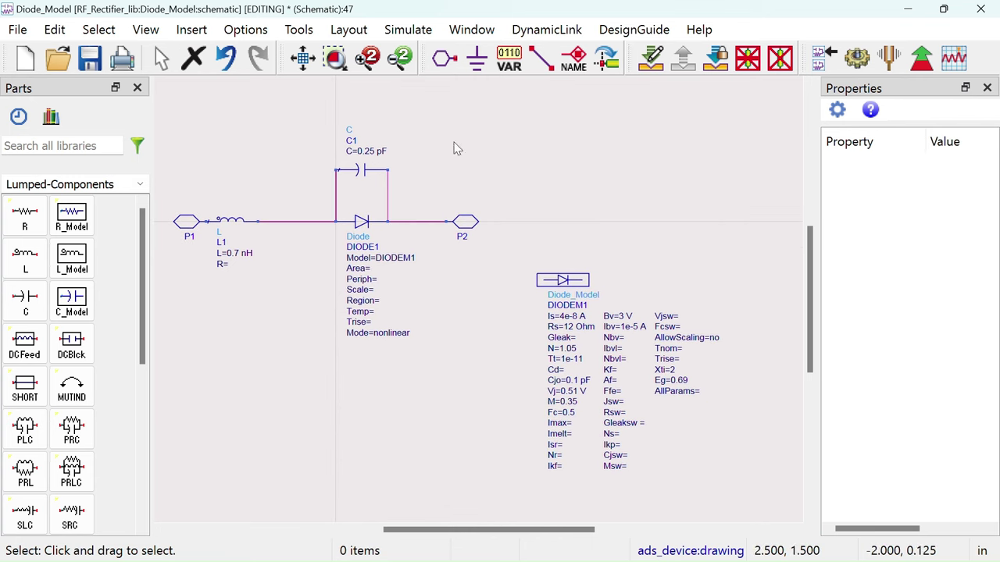
click(91, 60)
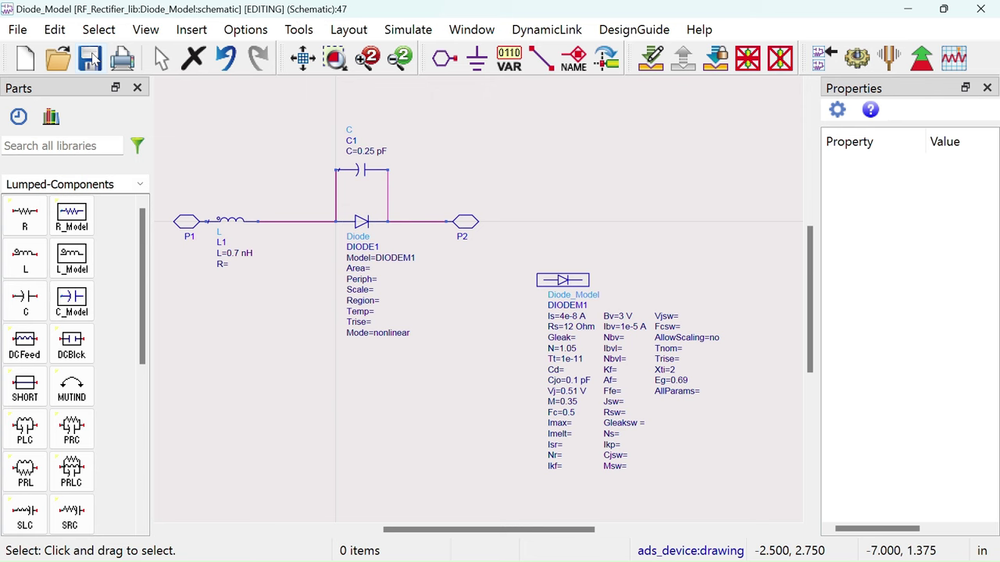
click(981, 9)
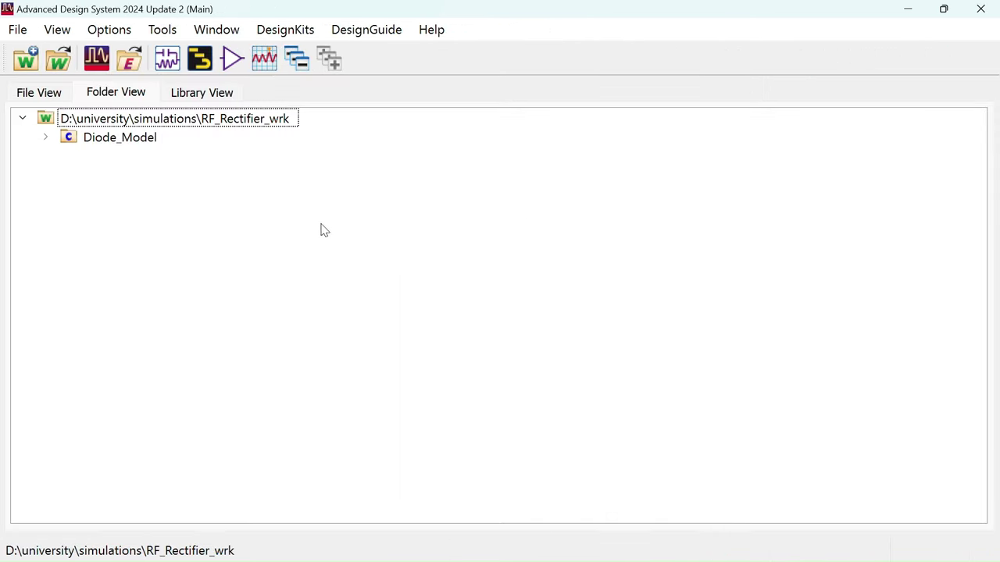
Step: Create a new schematic in RF_Rectifier_lib with the cell name Input_Impedance_Source_Pull
click(169, 66)
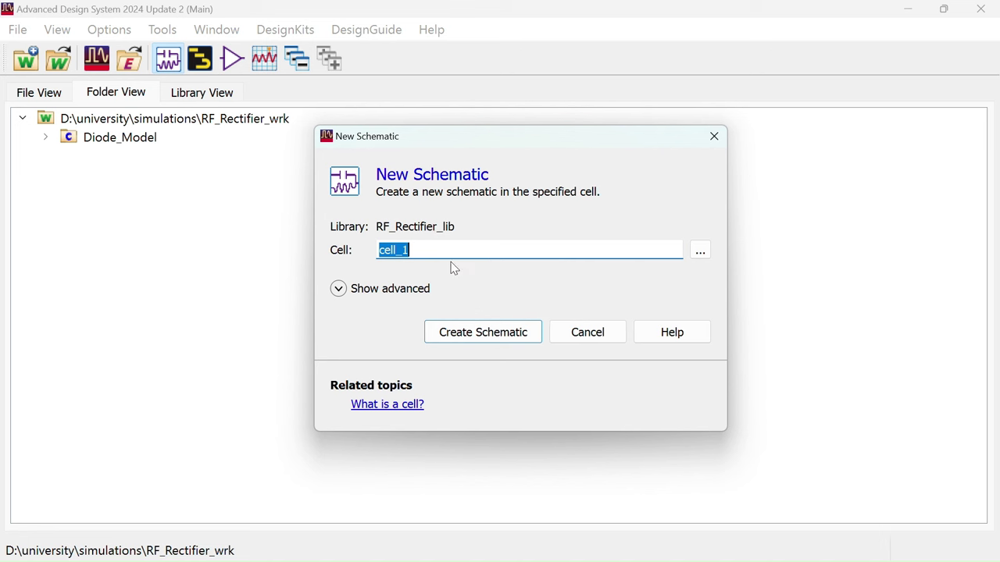
text(Input_Impedance_Source_Pu)
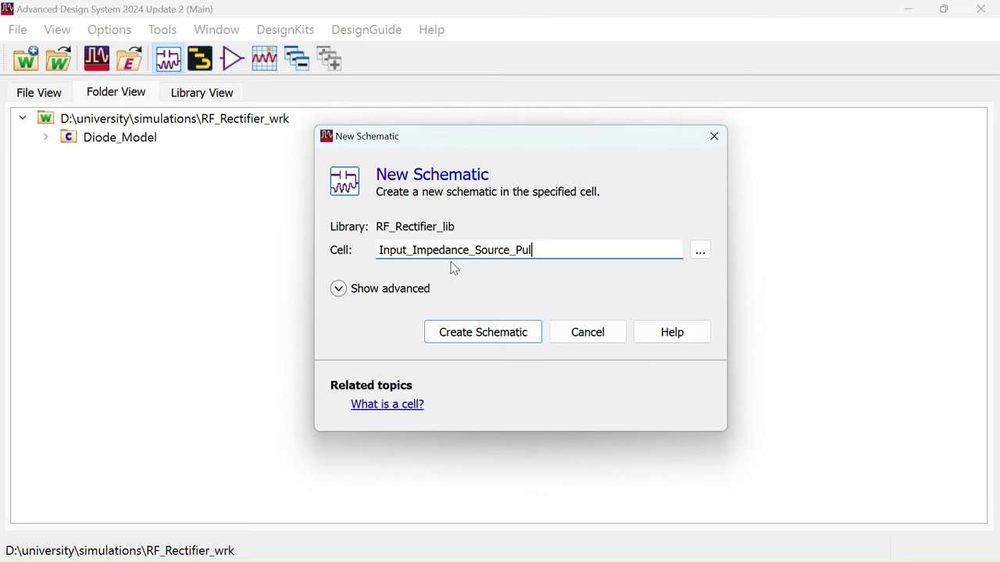
click(482, 335)
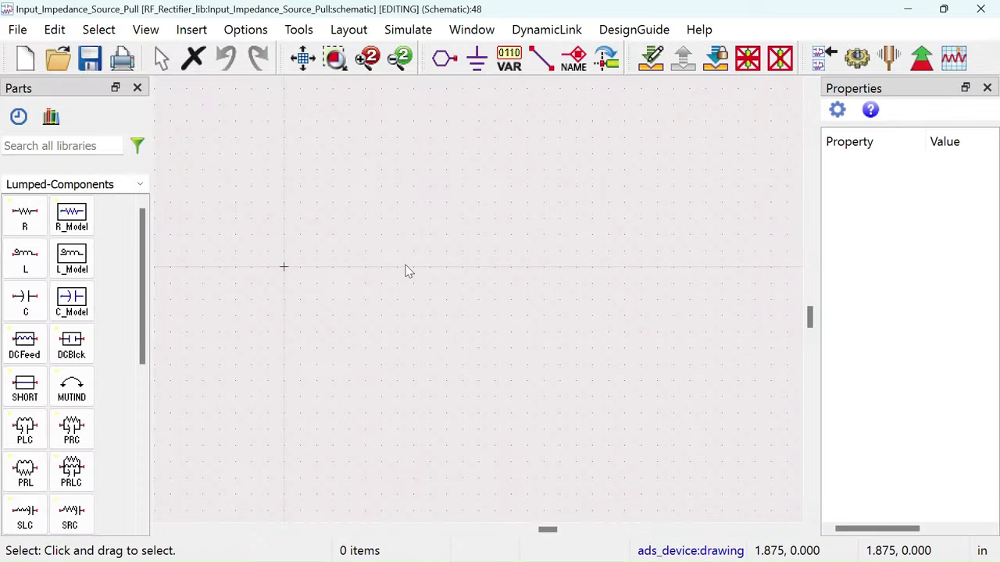
scroll(441, 277, down, 2)
drag(455, 284, 440, 250)
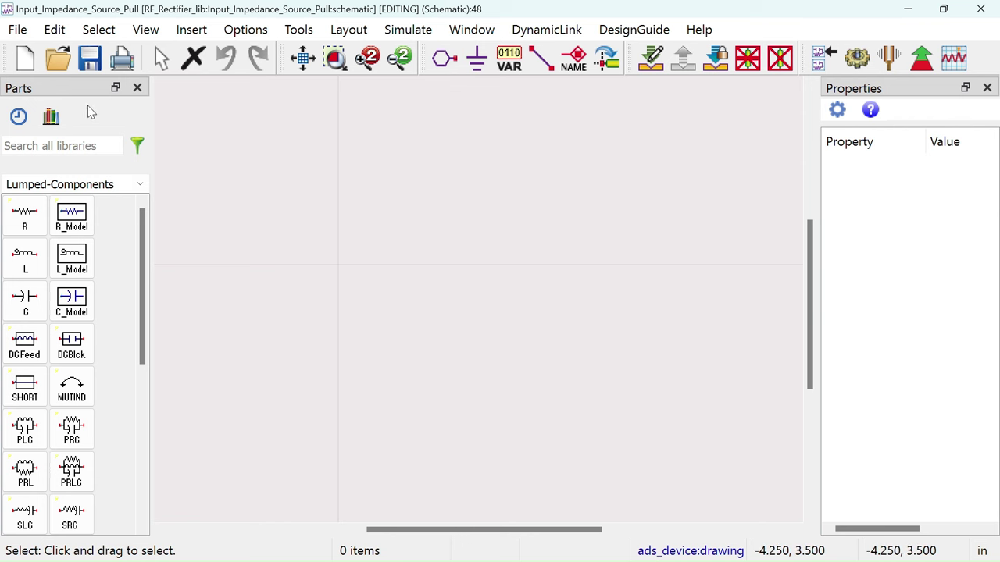
Step: Choose Diode_Model from RF_Rectifier_lib for placement and auto-generate its symbol as Dual, with pins ordered by Orientation/Angle
click(53, 117)
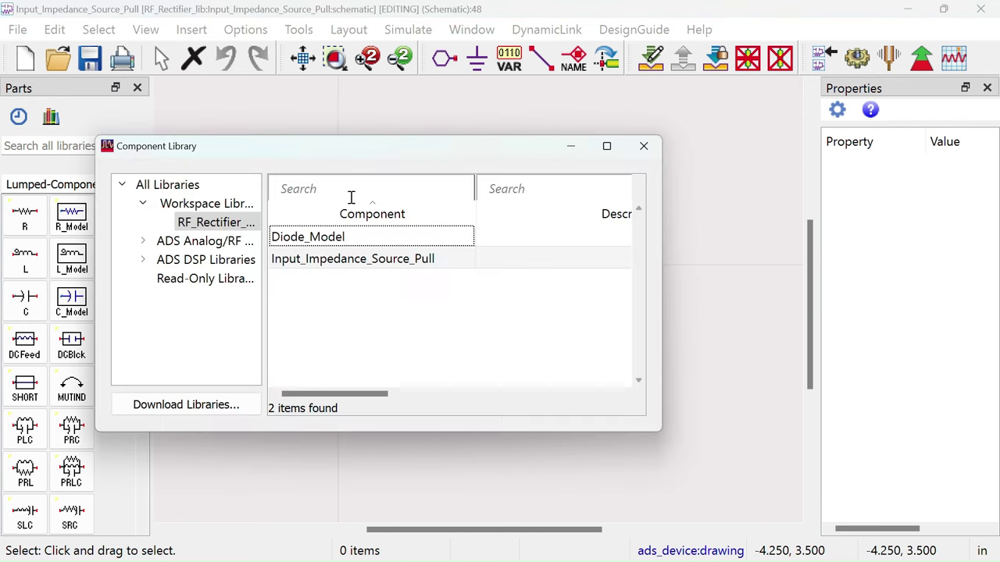
click(317, 245)
right_click(325, 241)
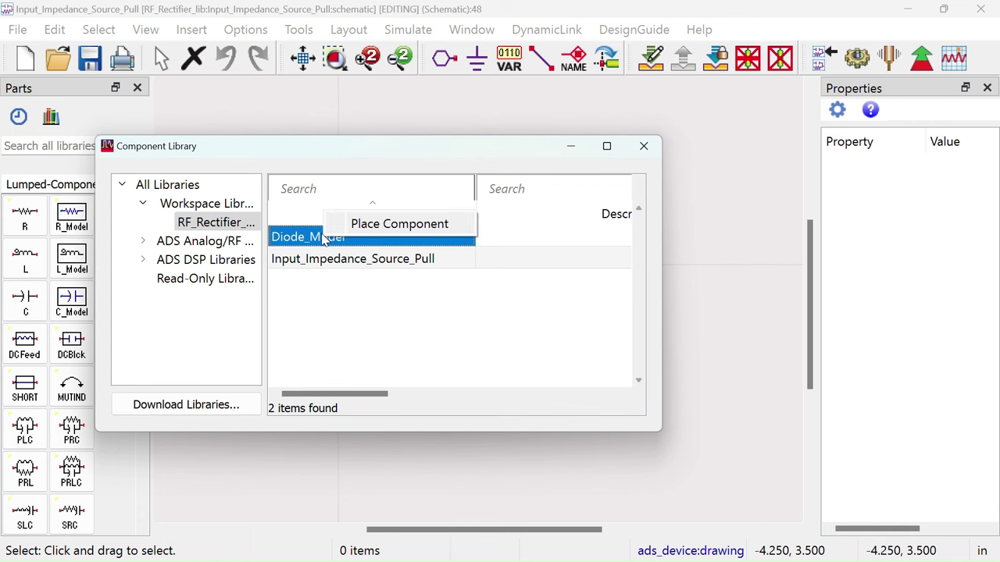
click(353, 223)
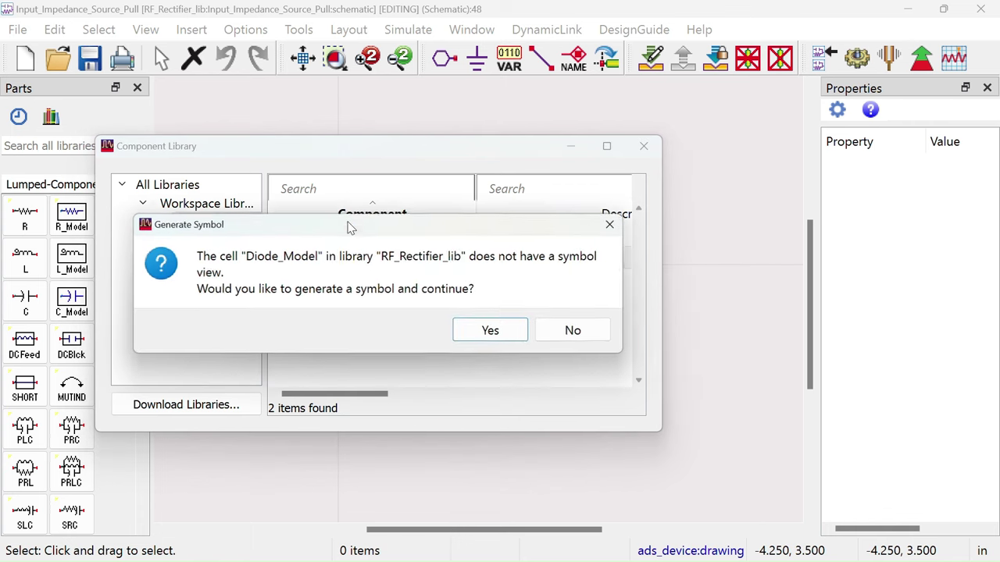
click(485, 334)
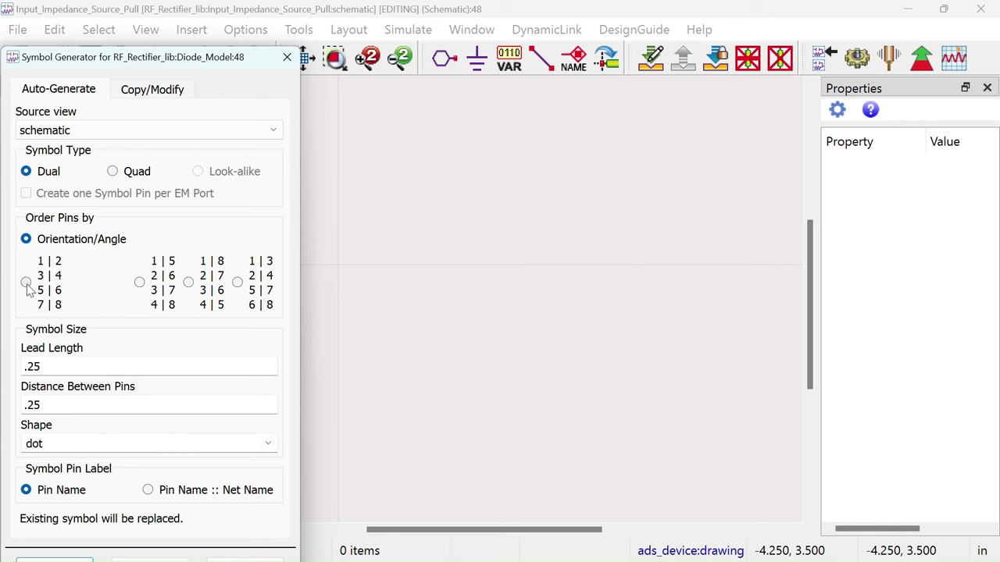
click(52, 560)
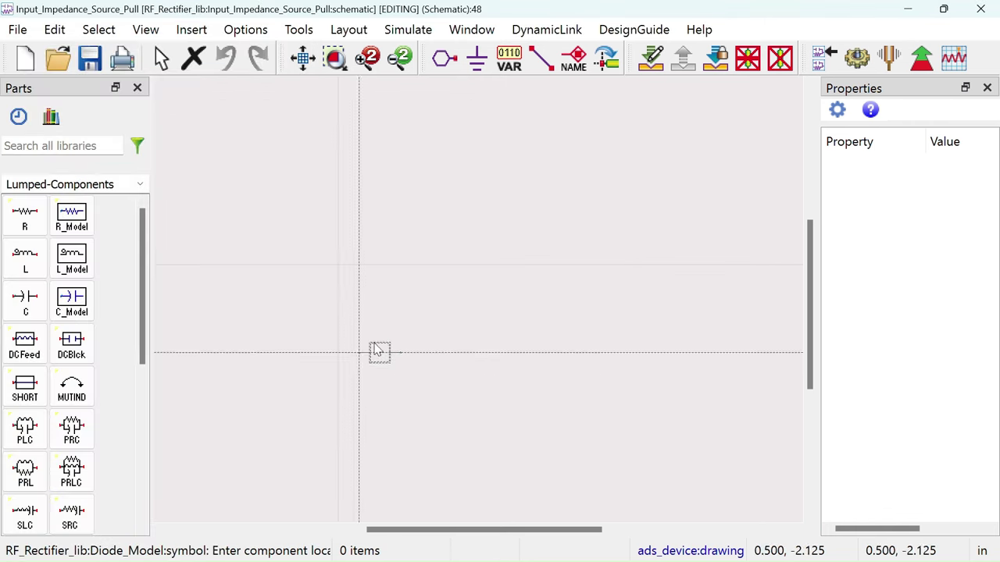
Step: Place one Diode_Model instance near the sheet's origin and end the placement
click(395, 266)
right_click(388, 211)
click(446, 224)
scroll(462, 290, up, 3)
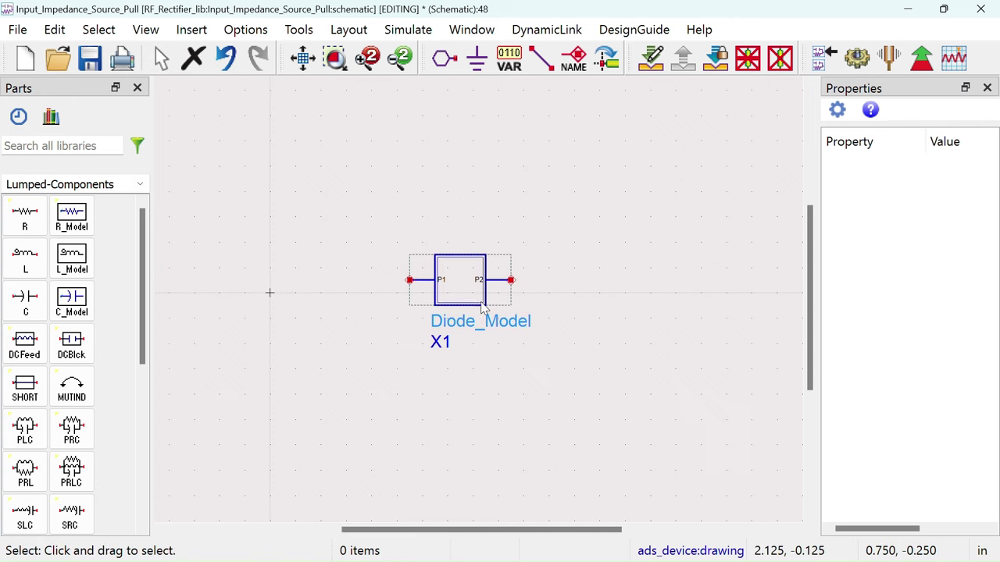
Step: Push into the placed Diode_Model instance to view its internal circuit and return to the Input_Impedance_Source_Pull schematic
click(462, 290)
click(715, 59)
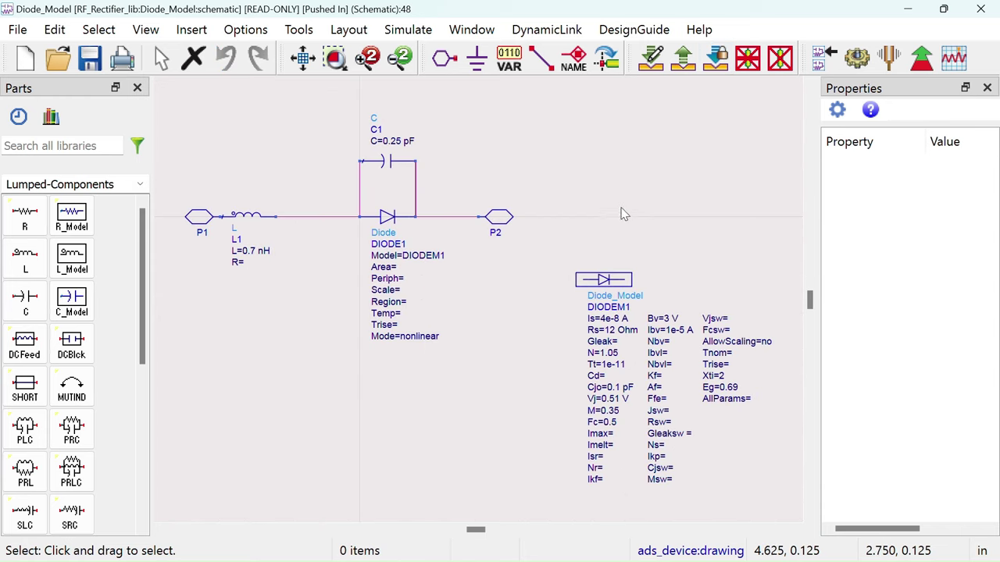
drag(641, 190, 653, 168)
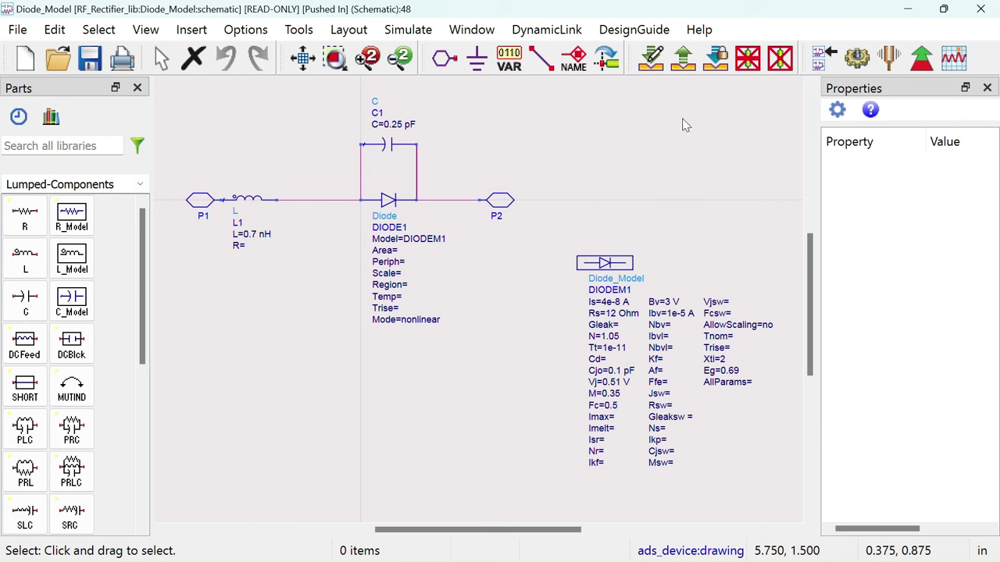
click(682, 58)
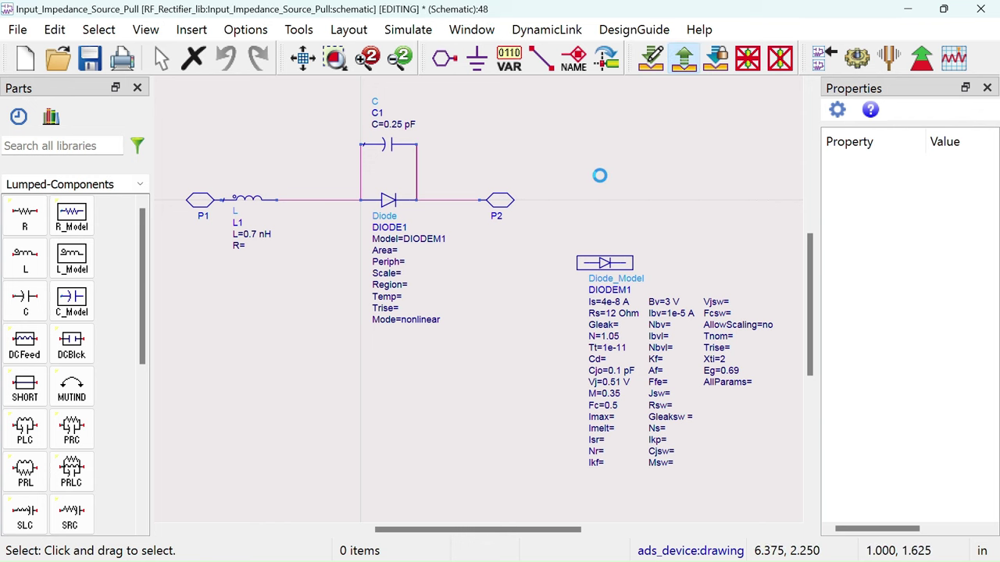
click(580, 339)
Step: Move the Diode_Model instance to X 1.75, Y 0.5 and paste a vertical copy to its lower left with P2 pointing up
drag(473, 290, 517, 256)
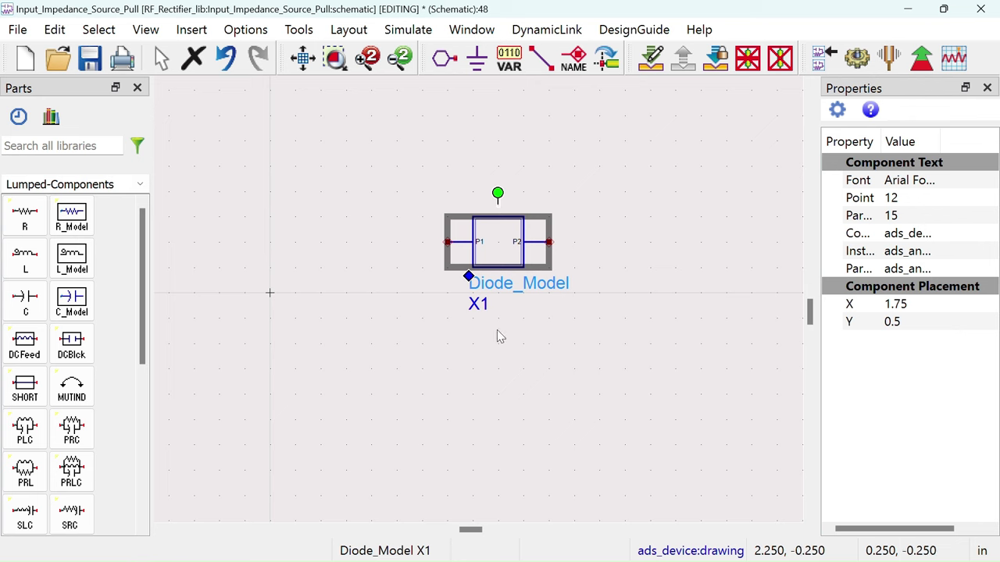
click(471, 396)
key(ctrl+v)
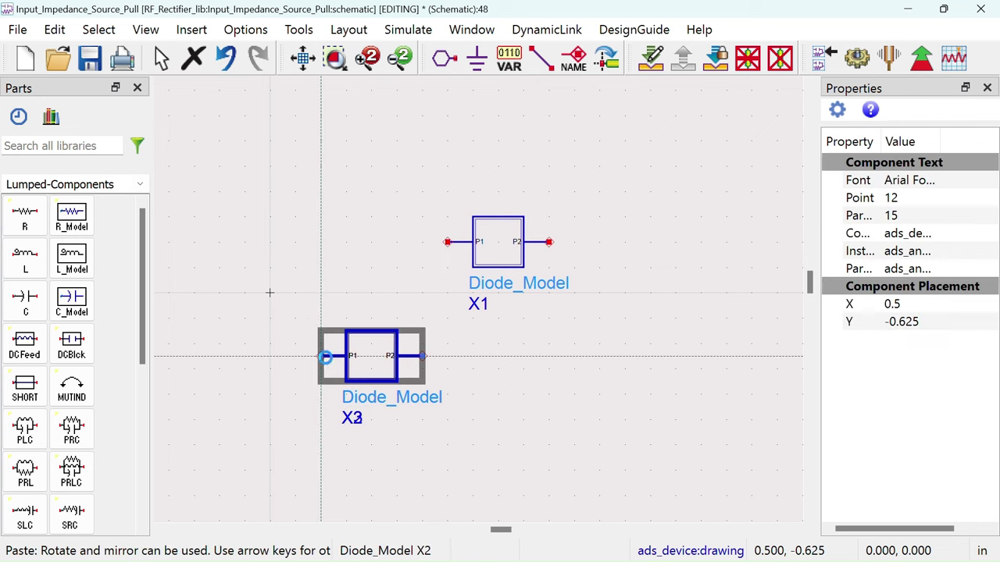
click(325, 357)
key(ctrl+r)
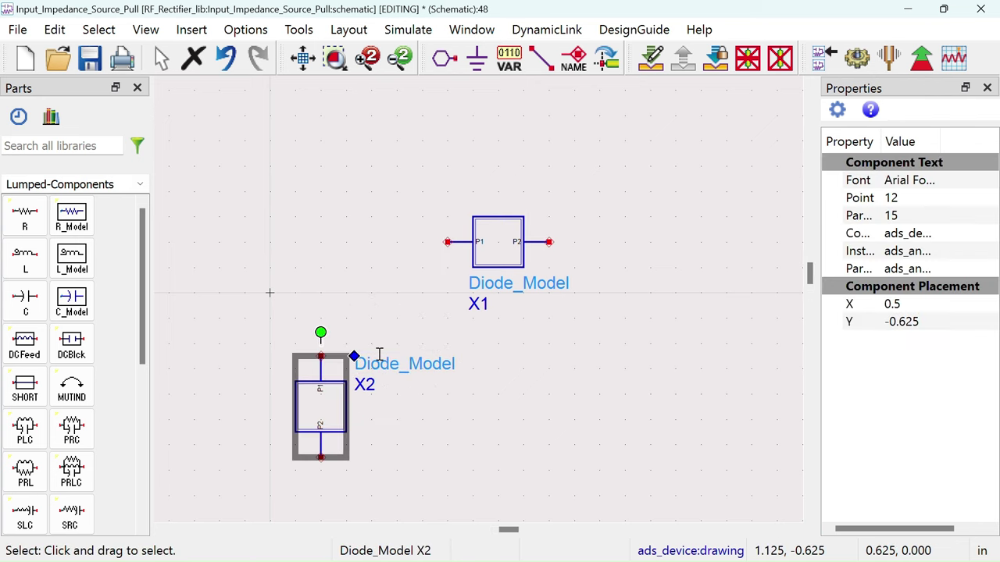
key(ctrl+r)
key(ctrl+r)
drag(329, 318, 330, 370)
click(378, 364)
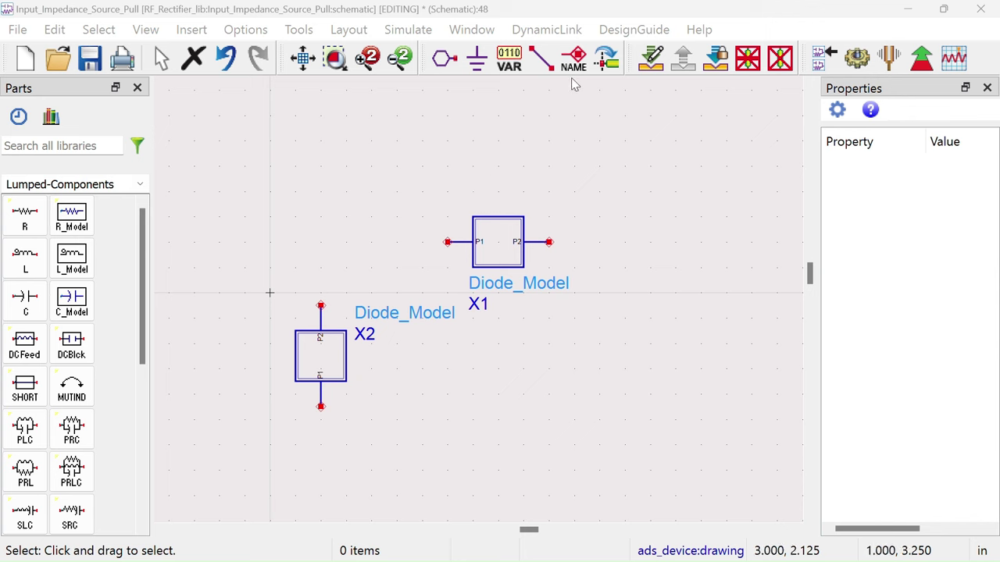
Step: Wire P1 of the horizontal diode model to P2 of the vertical diode model
click(541, 58)
click(447, 243)
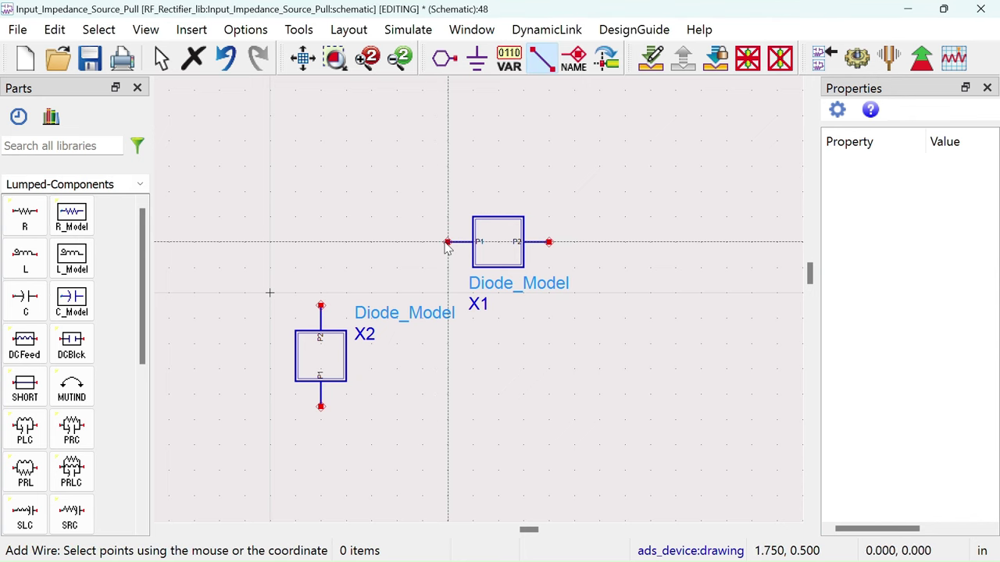
click(320, 305)
key(Escape)
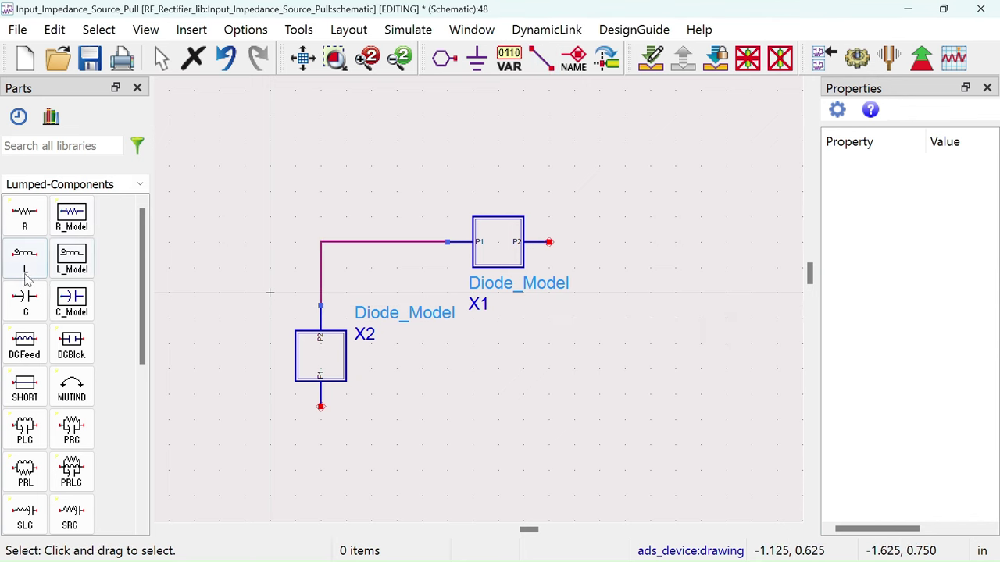
Step: Place one capacitor ending at the wire corner between the diodes and another beyond the horizontal diode's P2 pin
click(25, 303)
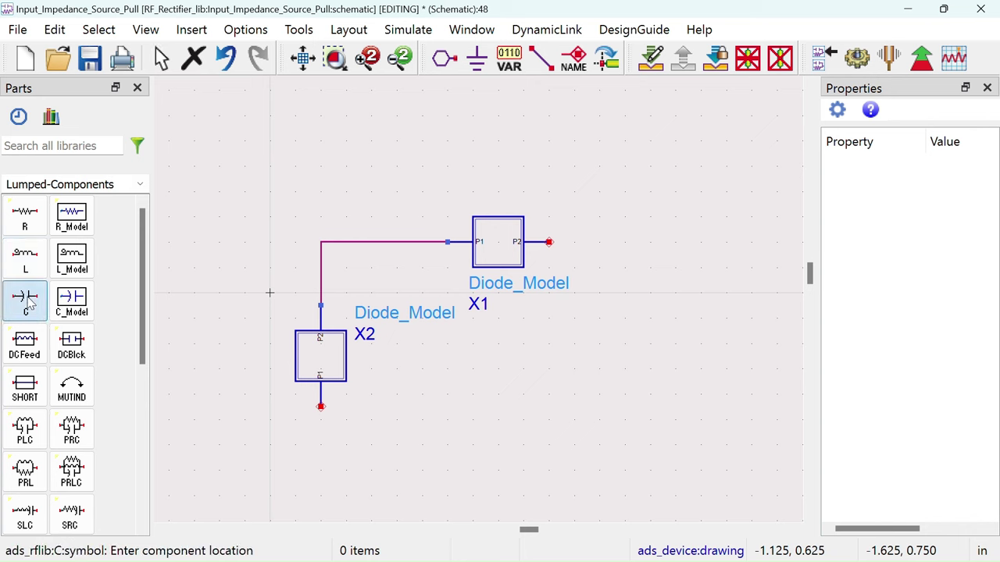
click(219, 244)
click(599, 242)
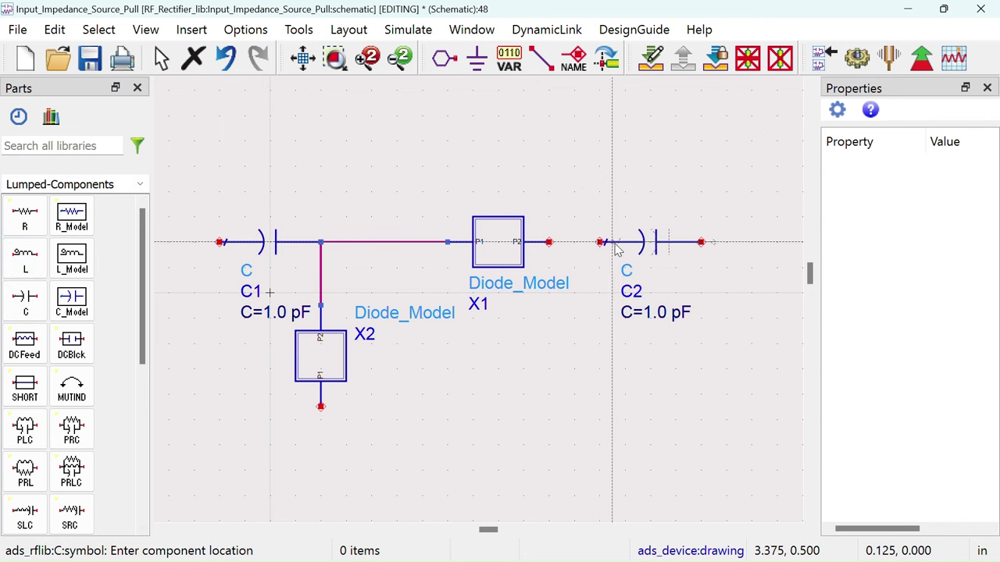
key(Escape)
Step: Add a resistor beside the output capacitor, rotate both parts vertical and align their upper ends with the horizontal diode's output
click(25, 218)
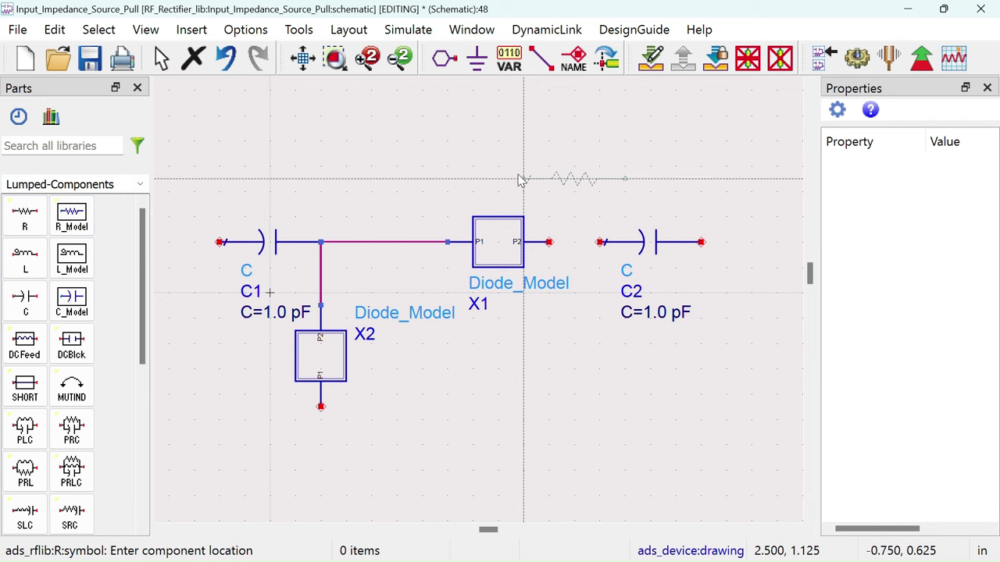
key(Escape)
drag(573, 125, 739, 327)
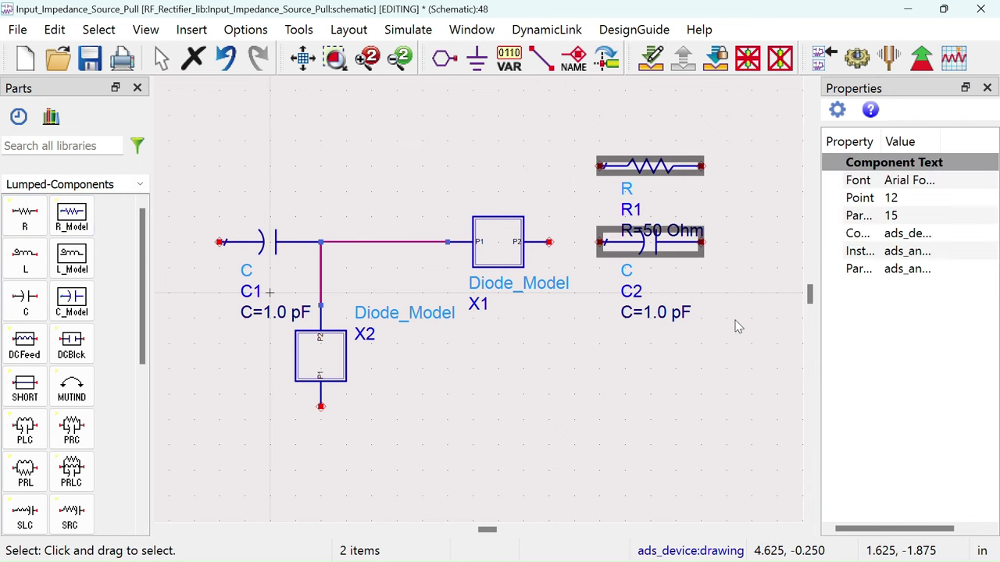
key(ctrl+r)
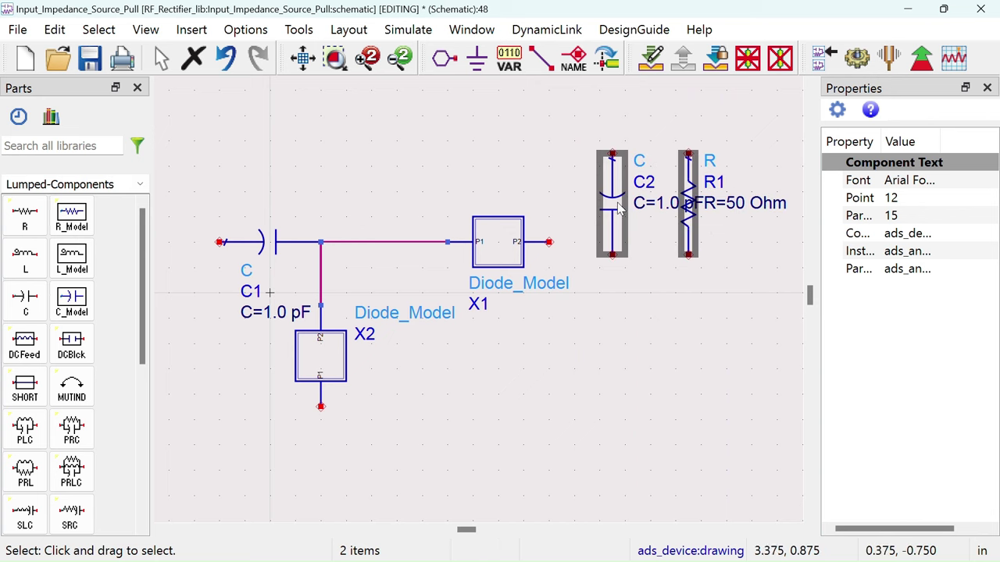
drag(617, 204, 629, 295)
click(654, 192)
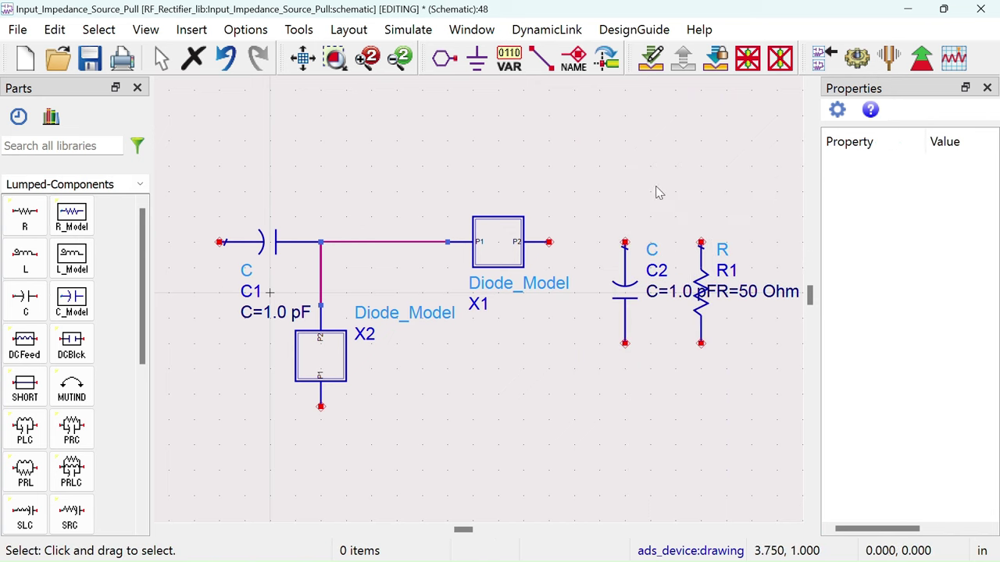
Step: Wire P2 of the horizontal diode model to the upper ends of the output capacitor and the resistor
click(549, 67)
click(549, 242)
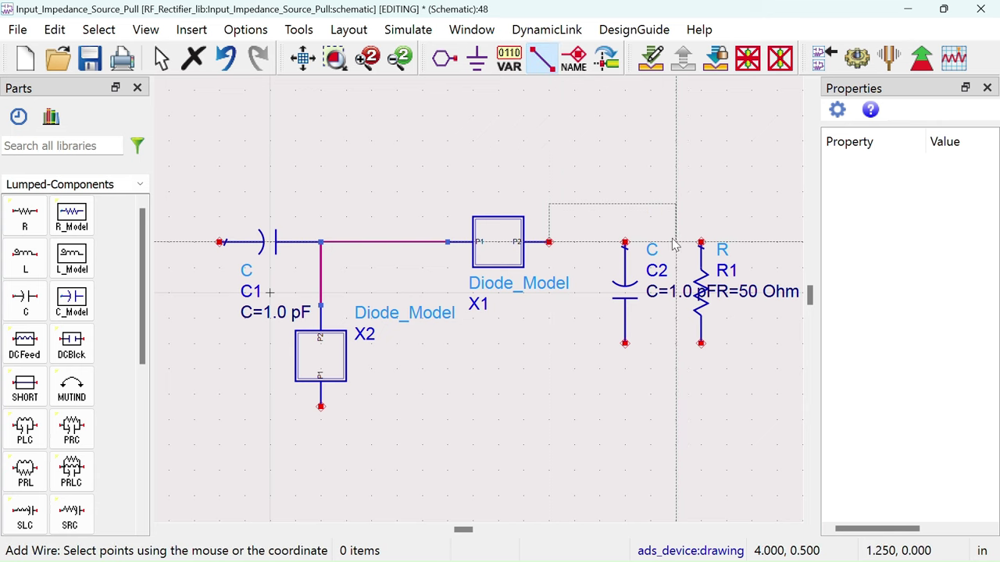
click(625, 242)
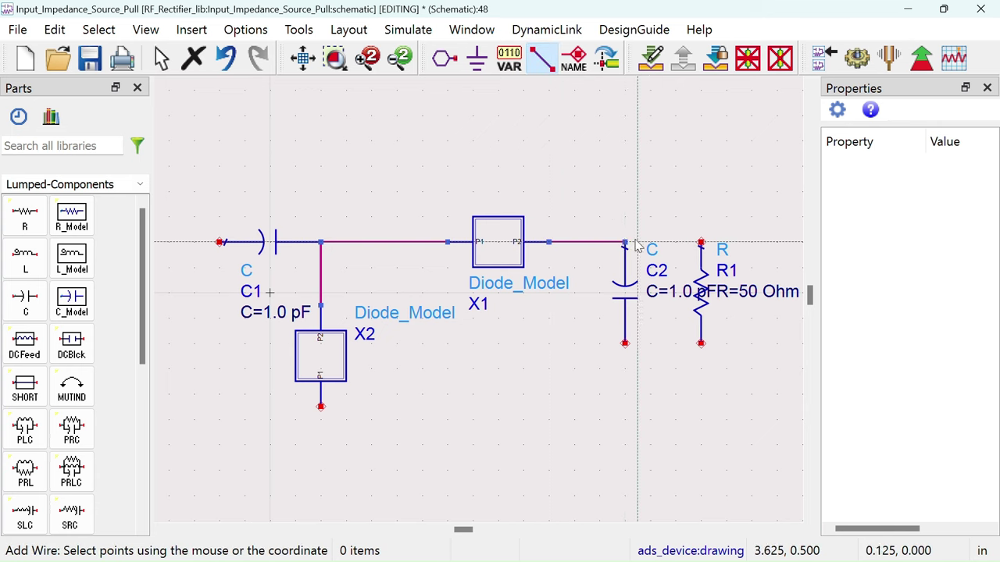
click(701, 242)
click(625, 242)
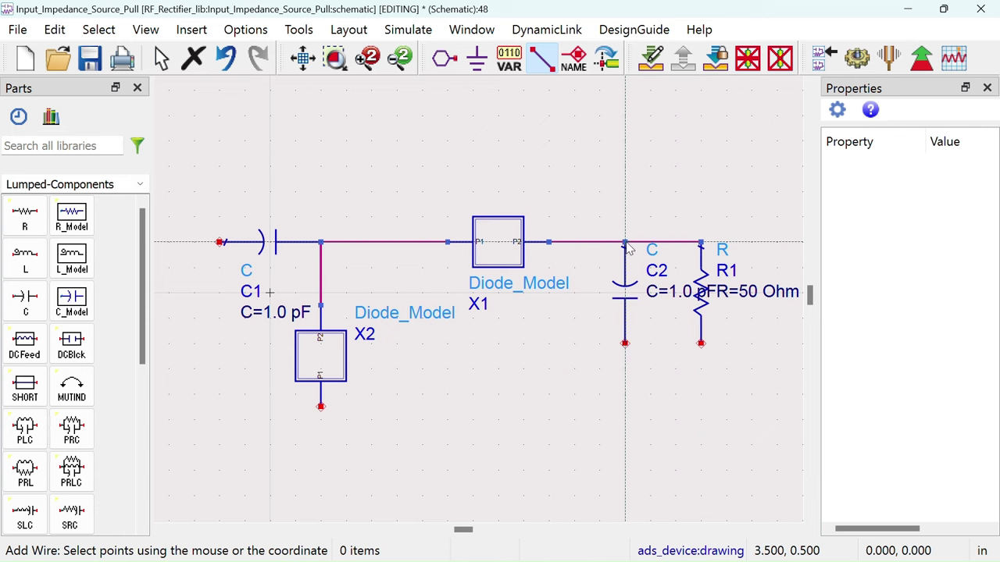
key(Escape)
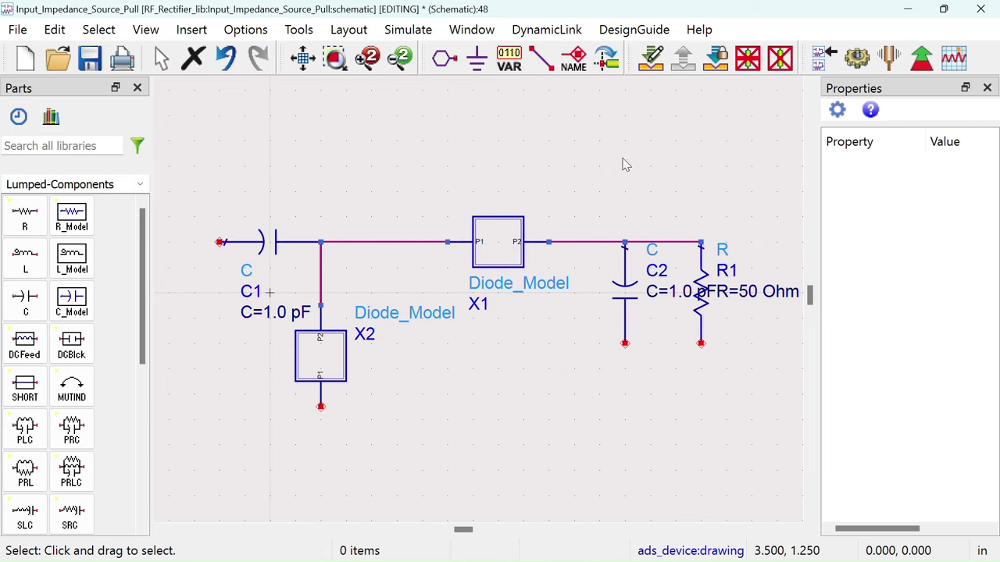
Step: Spread the output capacitor and resistor farther apart along the output wire so their labels no longer overlap
scroll(618, 159, down, 3)
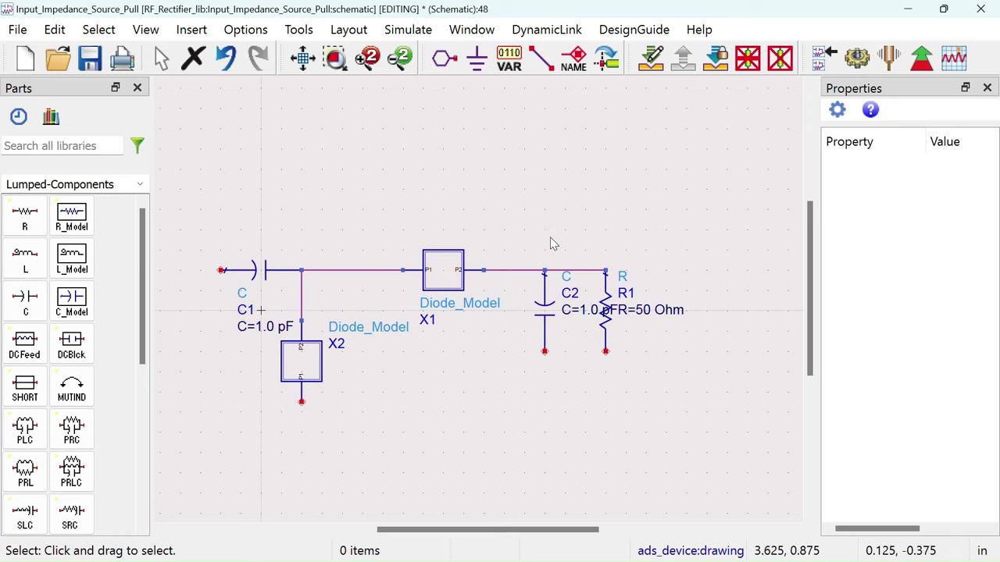
drag(630, 288, 683, 293)
drag(574, 295, 594, 296)
click(500, 144)
Step: Place ground symbols at the lower ends of the output capacitor and the resistor
click(476, 59)
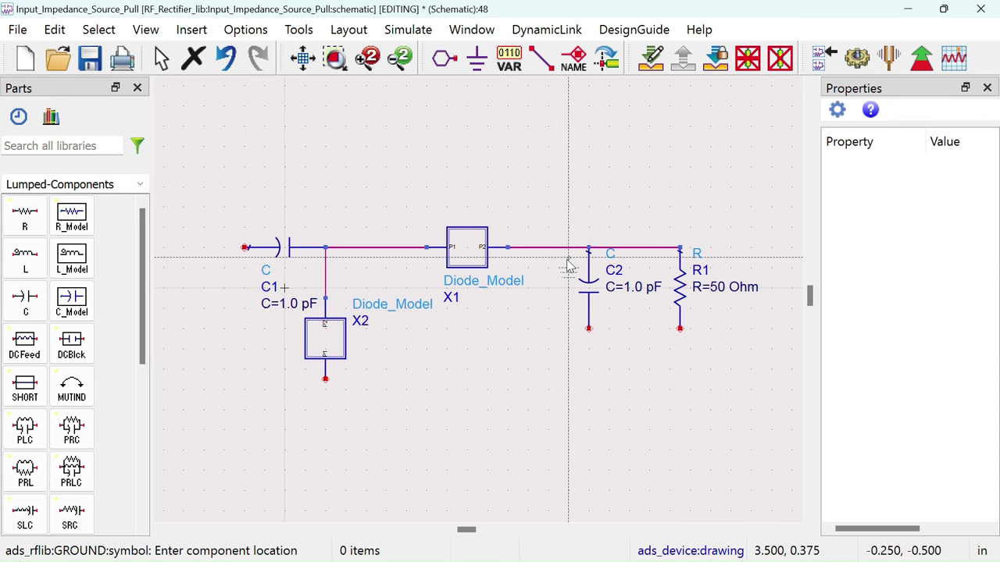
click(589, 331)
click(679, 329)
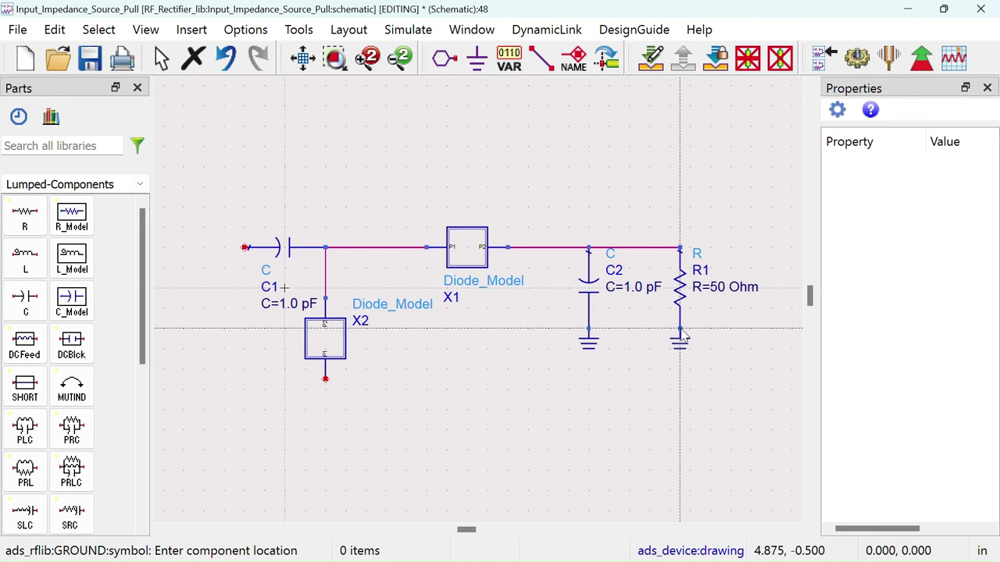
key(Escape)
Step: Move the input capacitor C1 away from the diode junction to X -1.375, Y 0.5, keeping it wired
drag(466, 401, 522, 383)
scroll(437, 328, down, 2)
drag(344, 234, 290, 236)
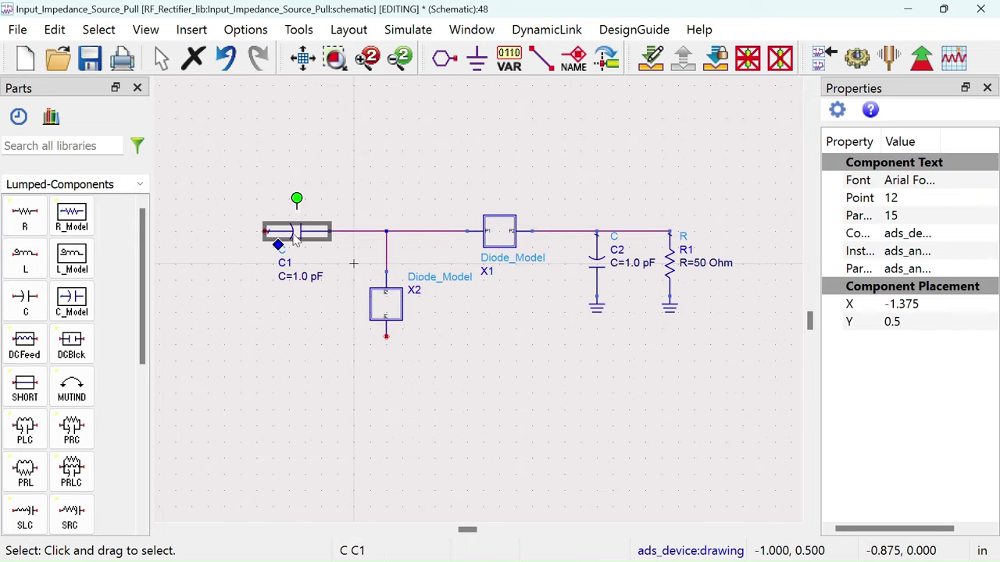
click(362, 174)
Step: Place a ground symbol at the P1 pin of the vertical diode model
click(477, 59)
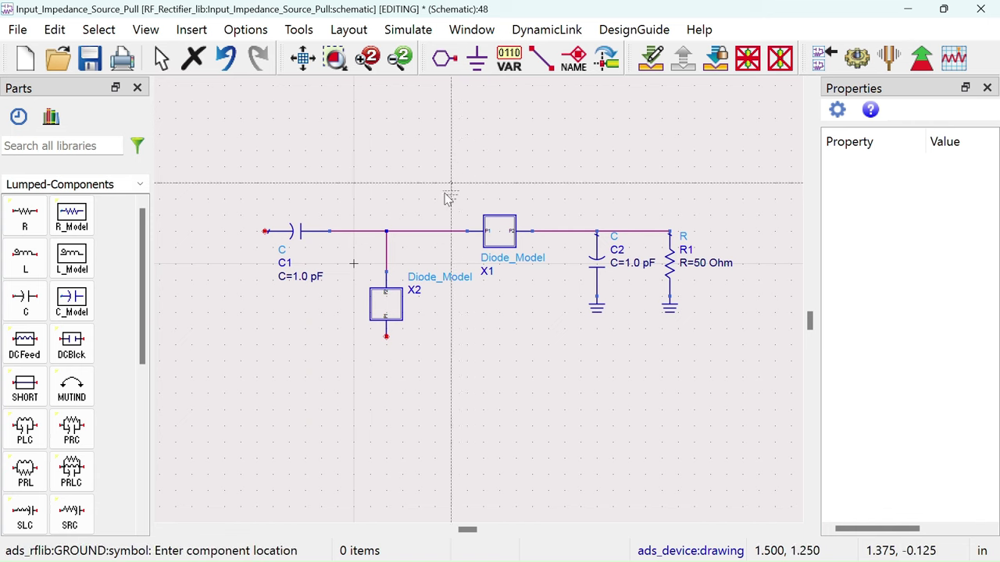
click(386, 337)
right_click(469, 344)
click(509, 90)
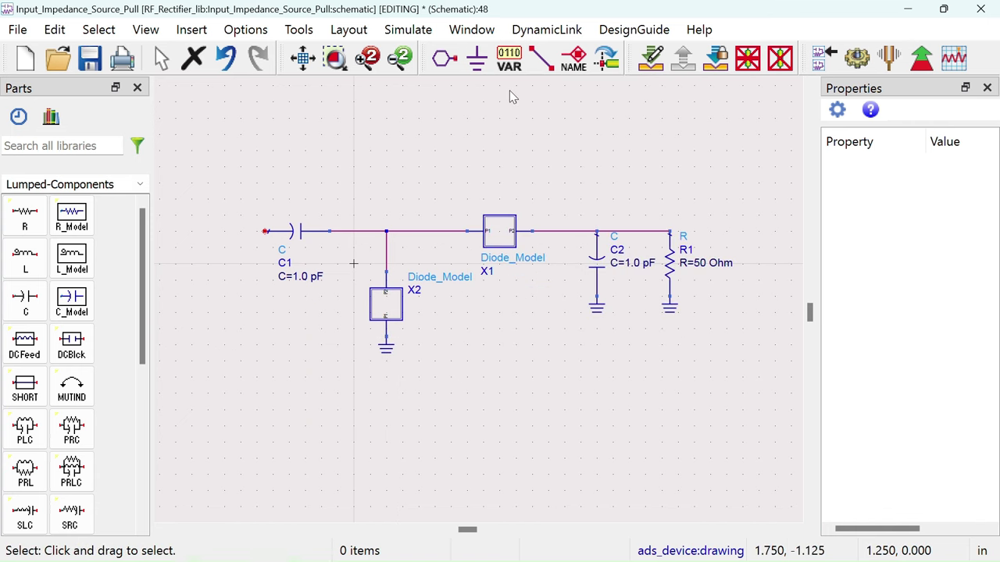
drag(453, 329, 487, 322)
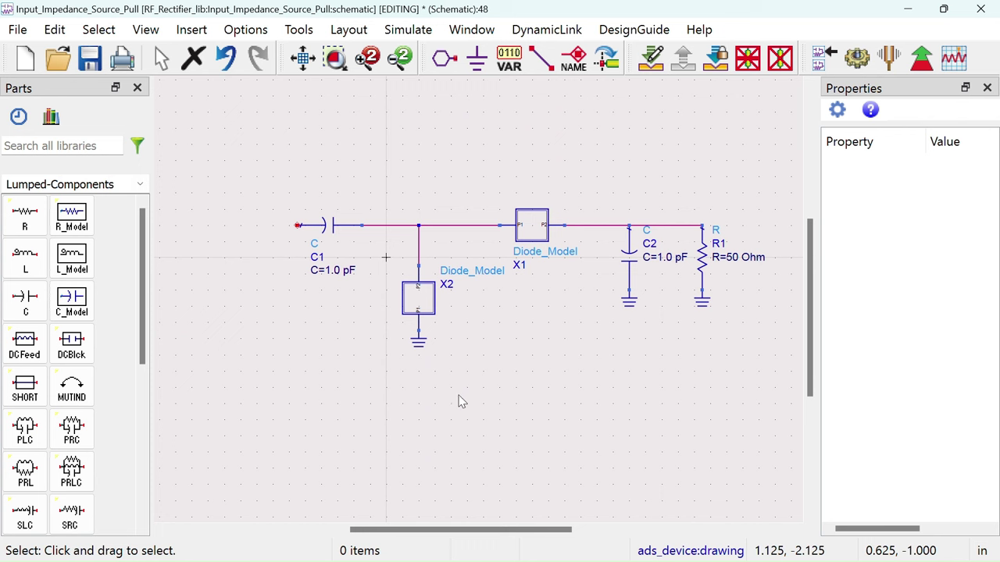
right_click(401, 393)
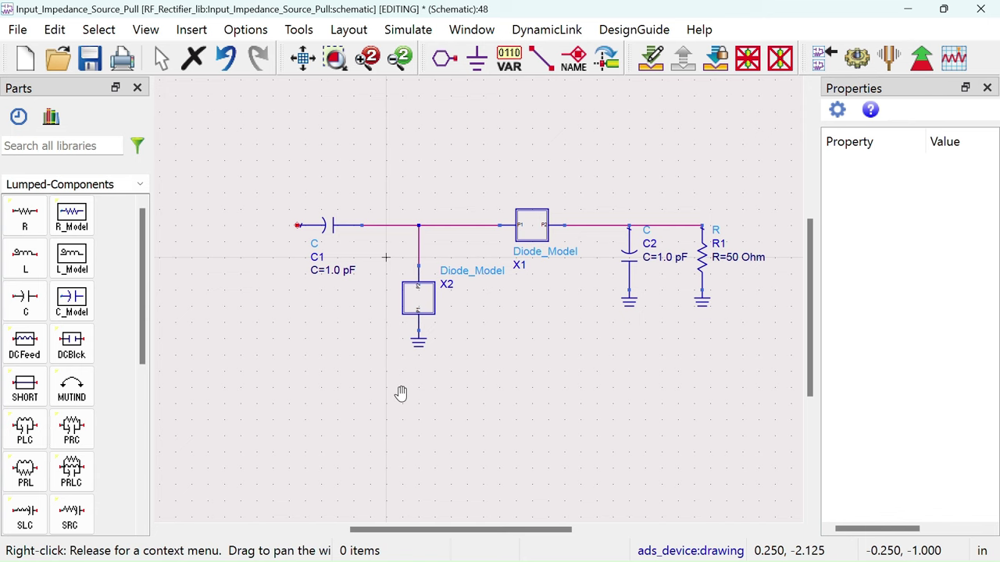
click(371, 404)
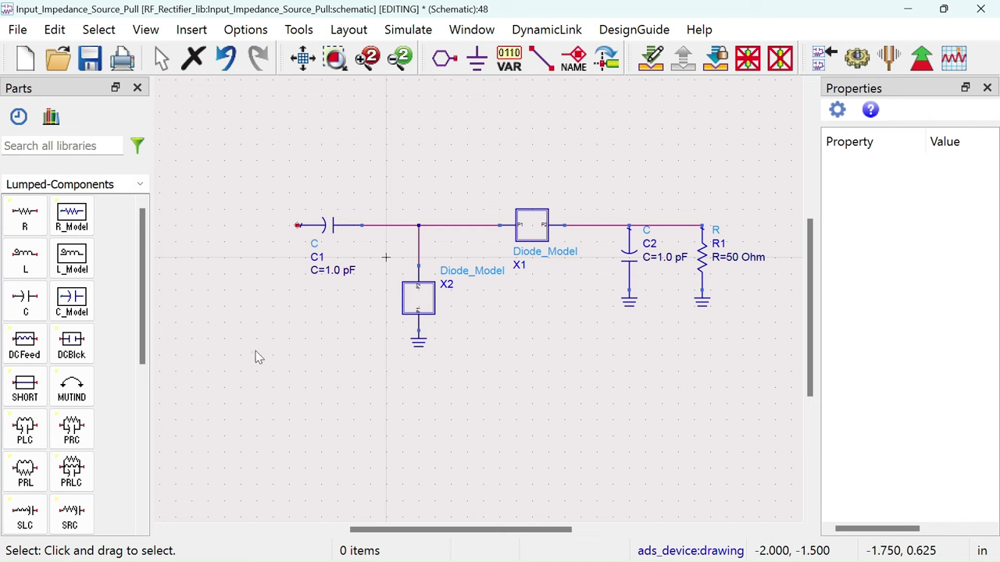
Step: Place a Harmonic Balance simulation controller from the Simulation-HB palette in the empty area below the rectifier circuit
click(140, 185)
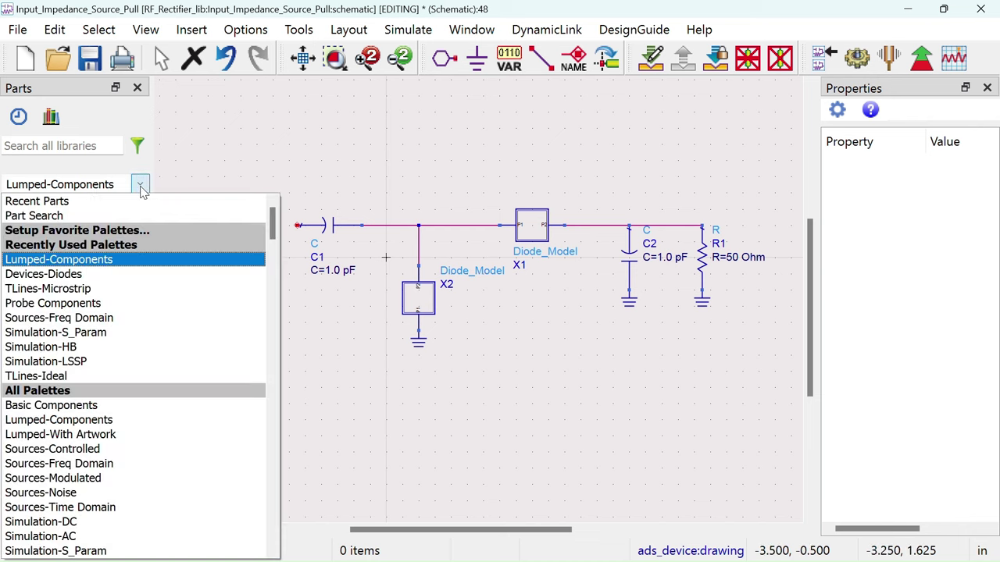
click(106, 349)
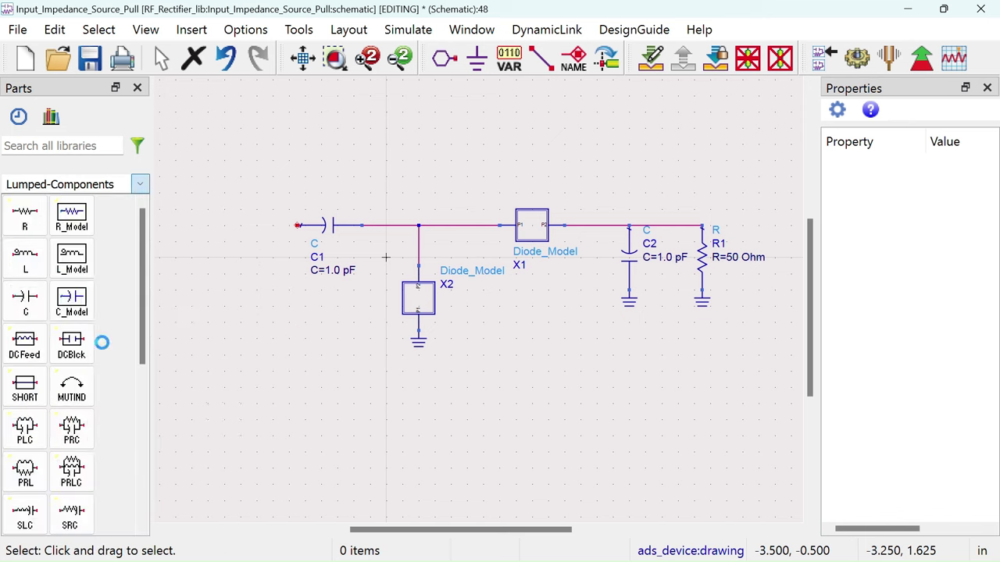
click(25, 219)
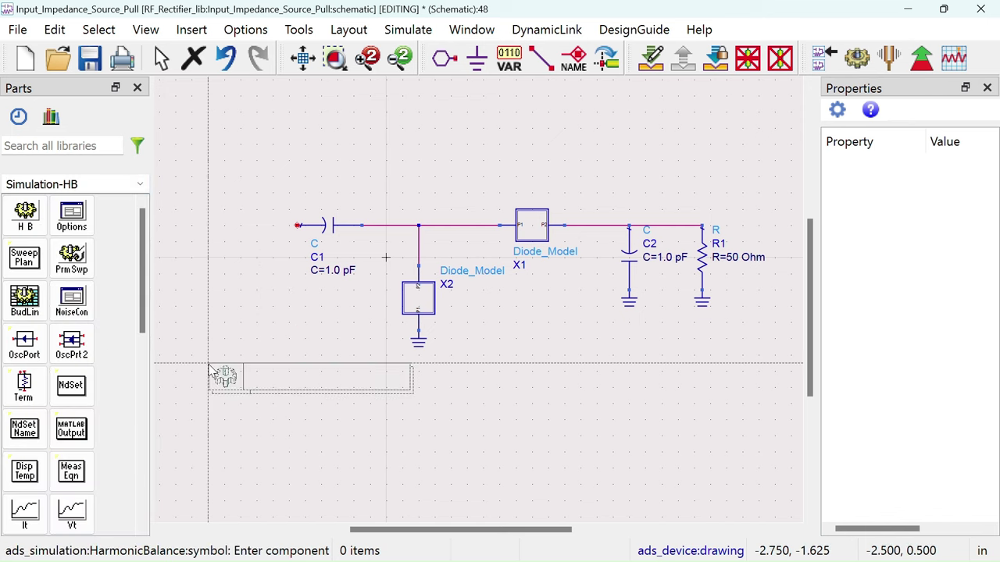
click(200, 401)
right_click(438, 394)
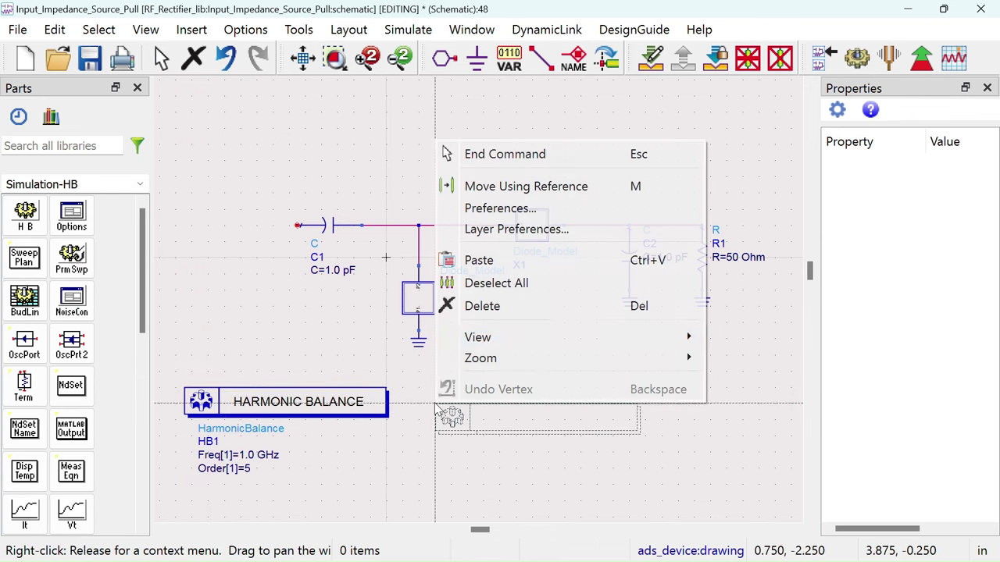
click(504, 163)
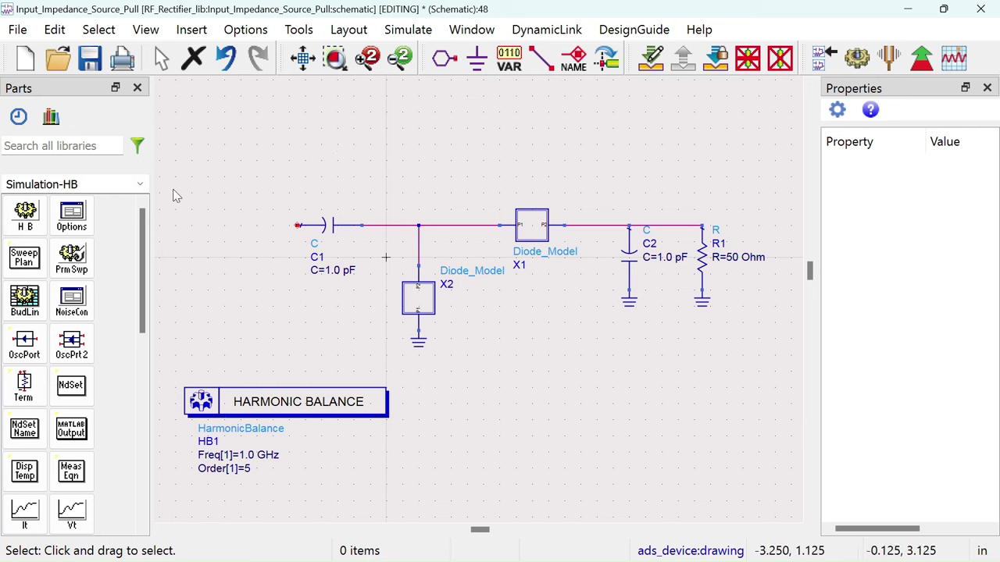
Step: Place a P_1Tone source from the Sources-Freq Domain palette beside and slightly below the open end of input capacitor C1
click(141, 185)
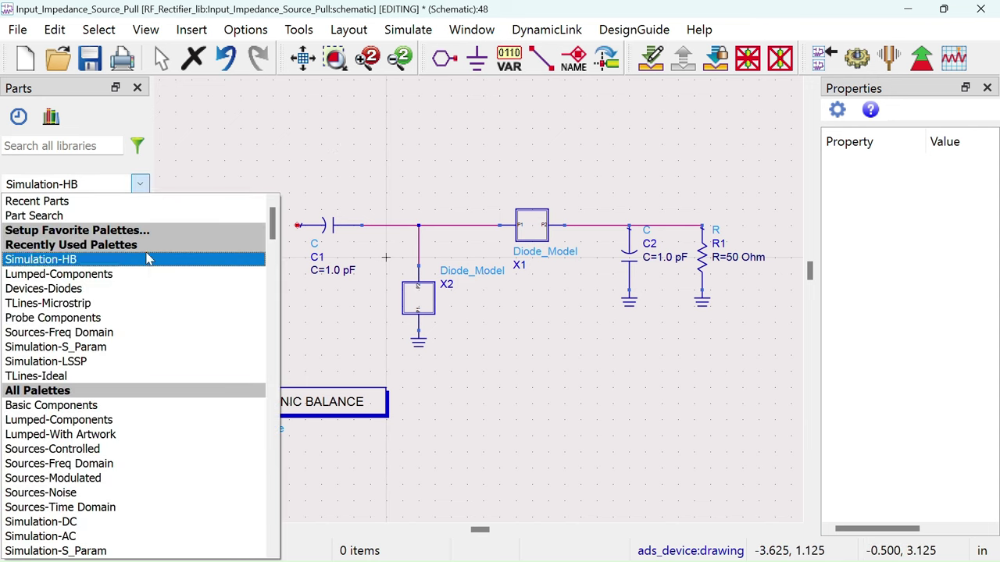
click(128, 334)
scroll(107, 302, down, 5)
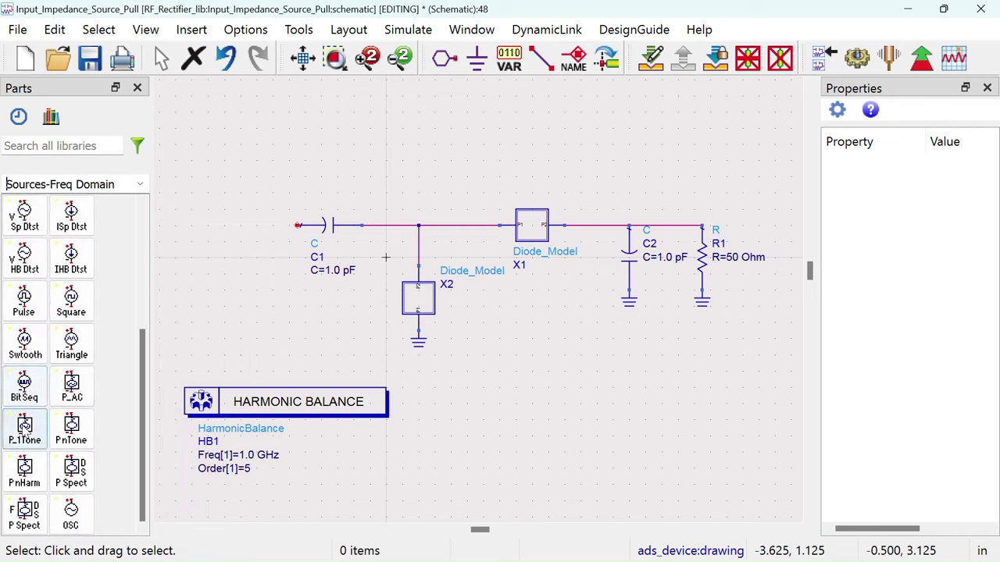
click(24, 433)
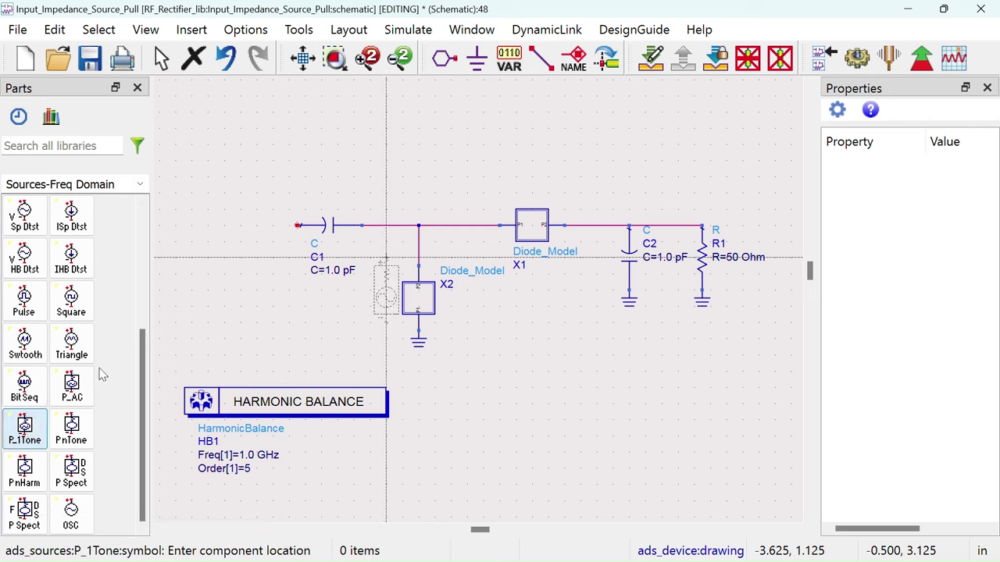
click(199, 252)
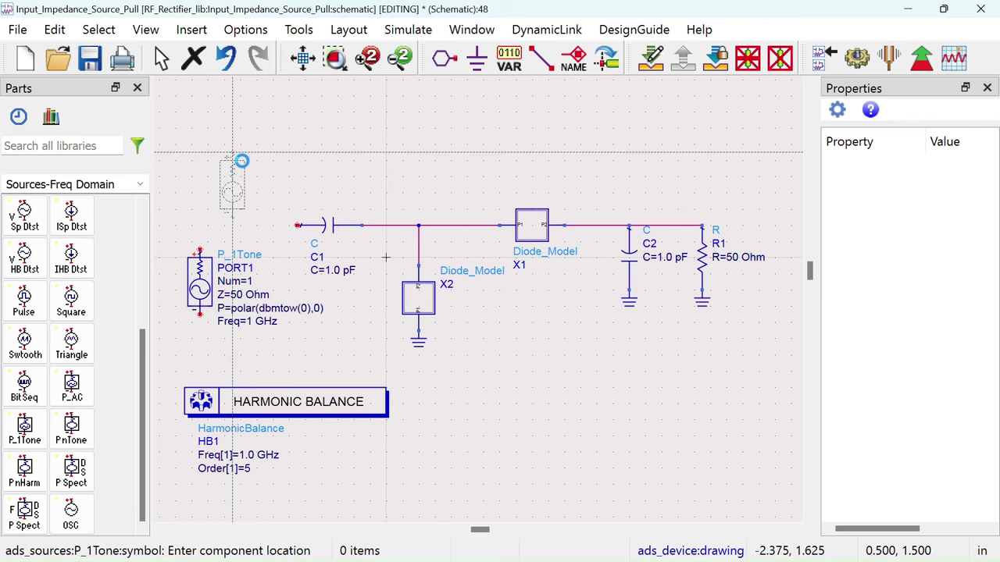
key(Escape)
Step: Wire the P_1Tone source's positive pin to the open end of capacitor C1 and ground its negative pin
click(541, 58)
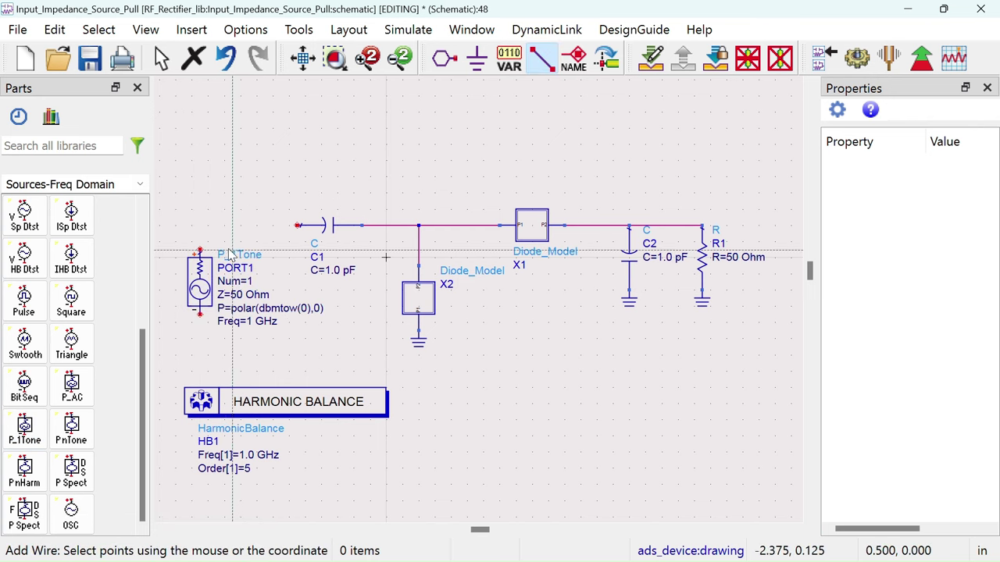
click(199, 252)
click(297, 226)
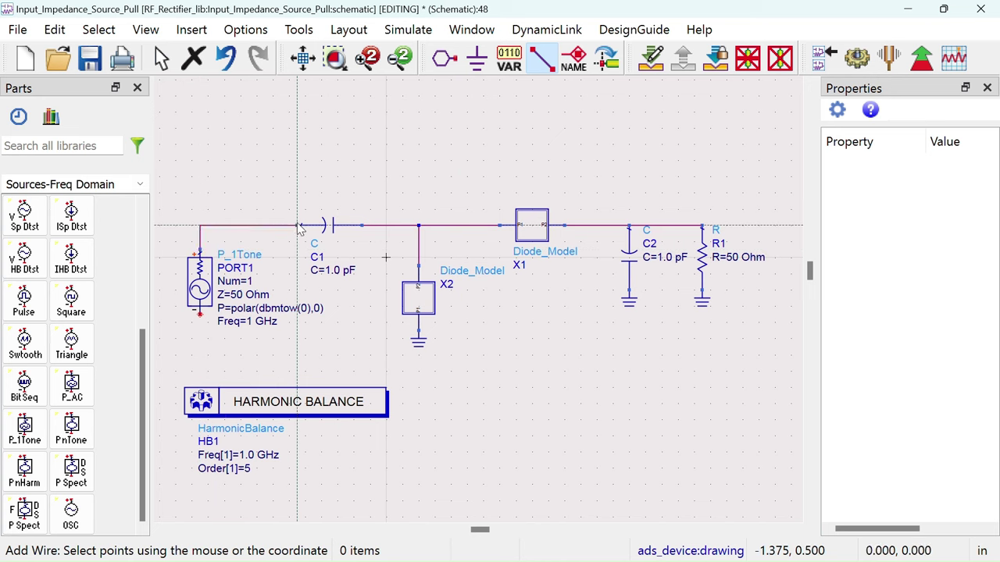
key(Escape)
click(477, 57)
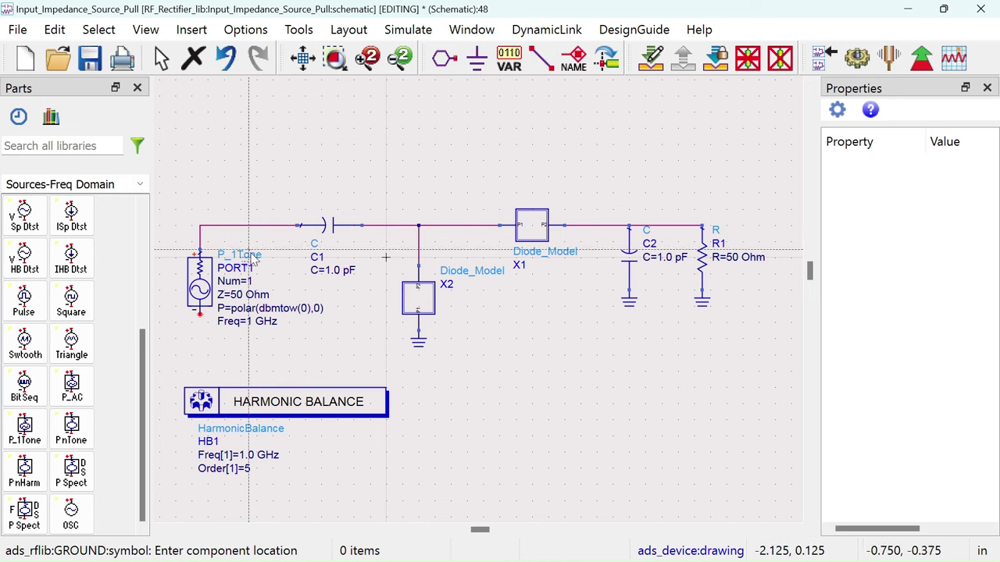
click(199, 310)
key(Escape)
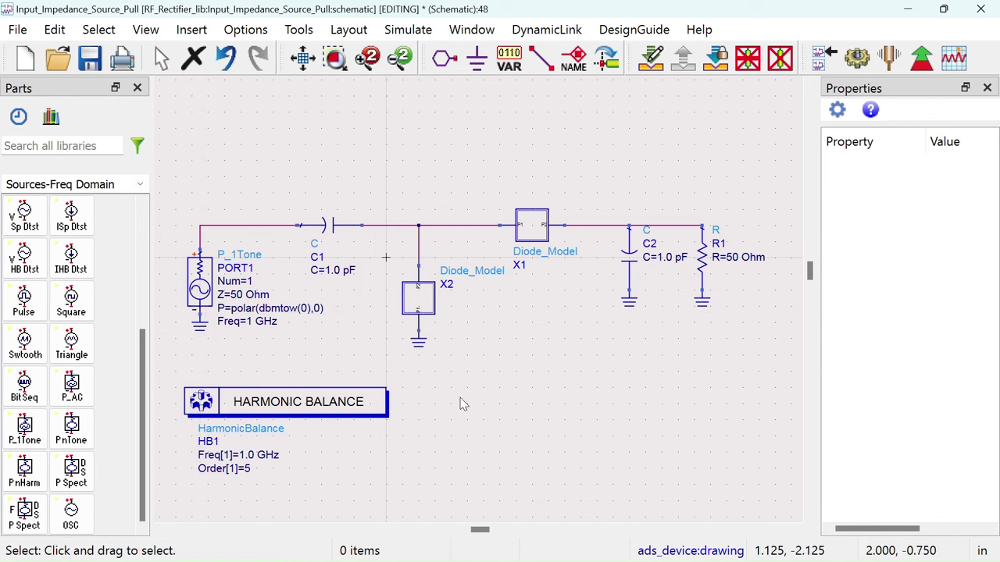
Step: Place a VAR block beside the Harmonic Balance controller and rename its variable to fr
click(509, 58)
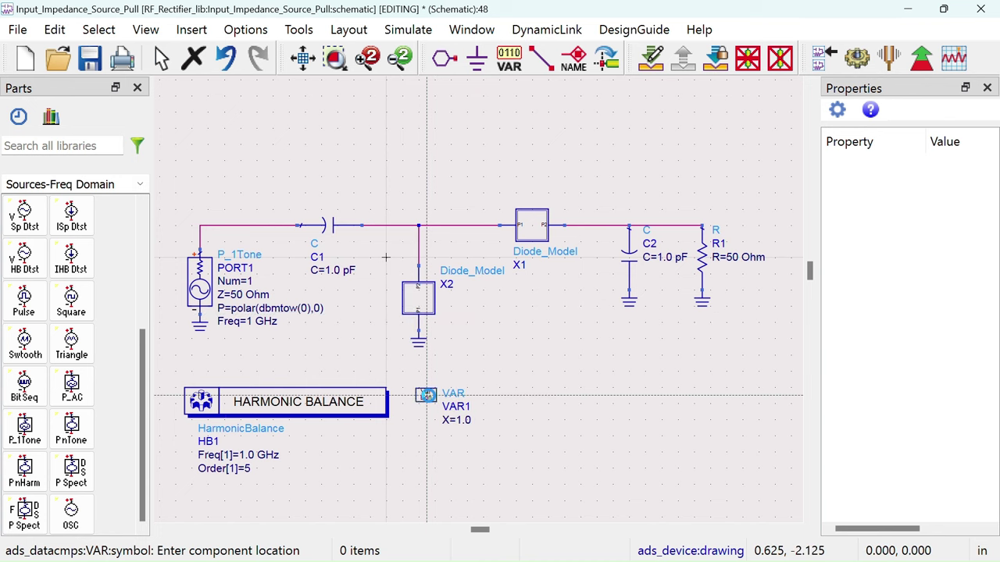
click(426, 395)
click(446, 421)
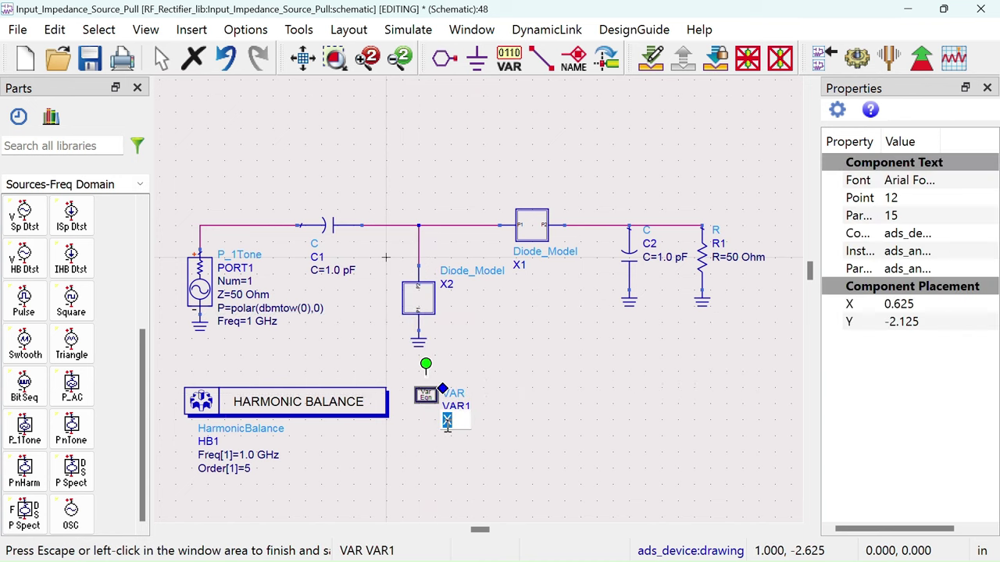
text(fr)
click(416, 476)
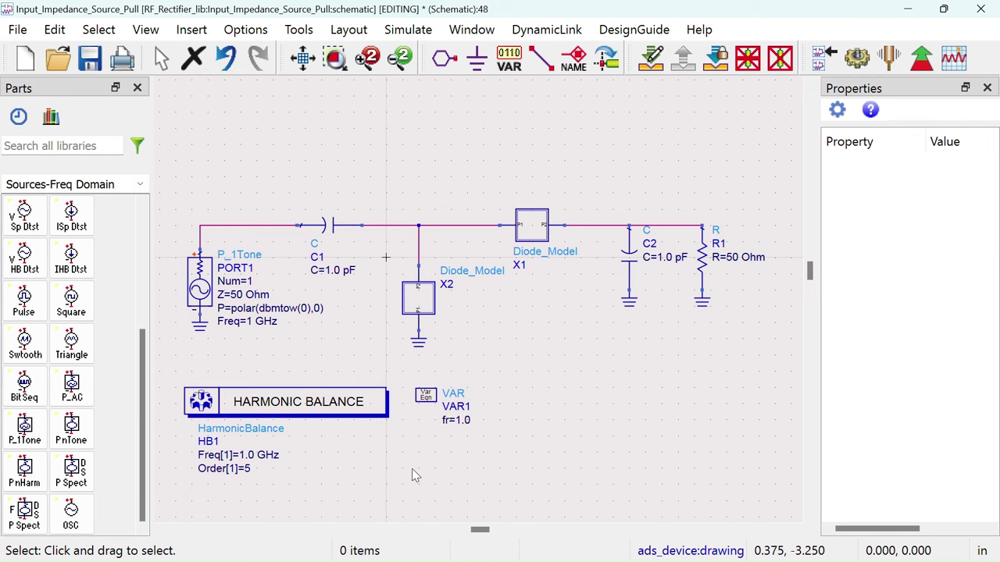
Step: Set the P_1Tone source's Freq parameter to the variable fr
click(249, 322)
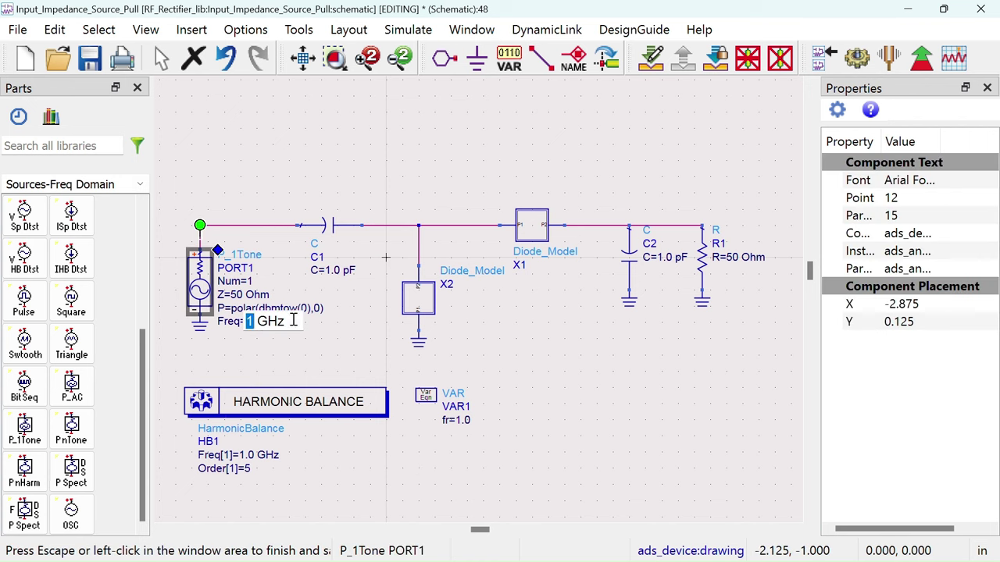
text(fr)
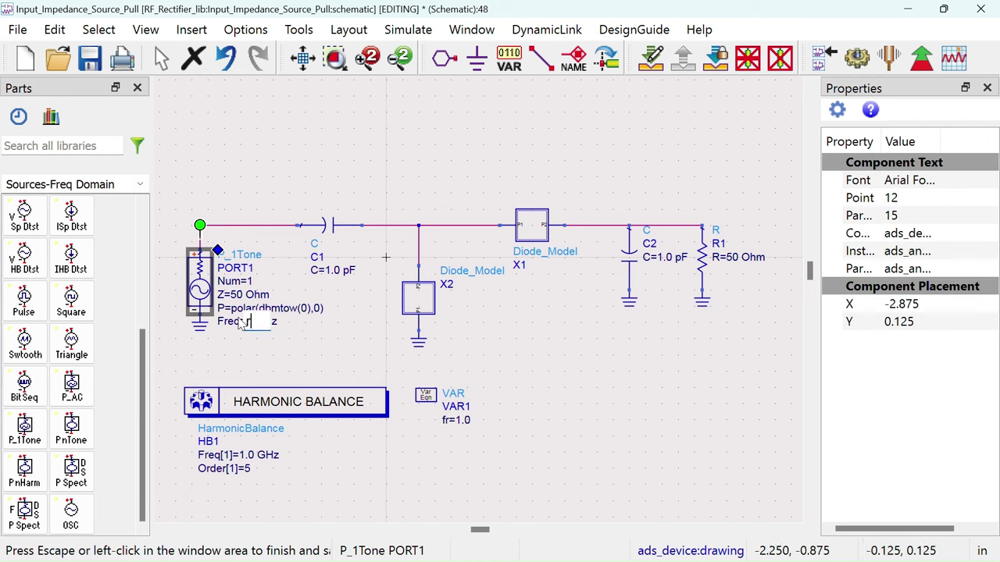
click(361, 475)
Step: Replace the Harmonic Balance controller's 1.0 GHz fundamental with fr at order 5, with no frequency unit
double_click(302, 398)
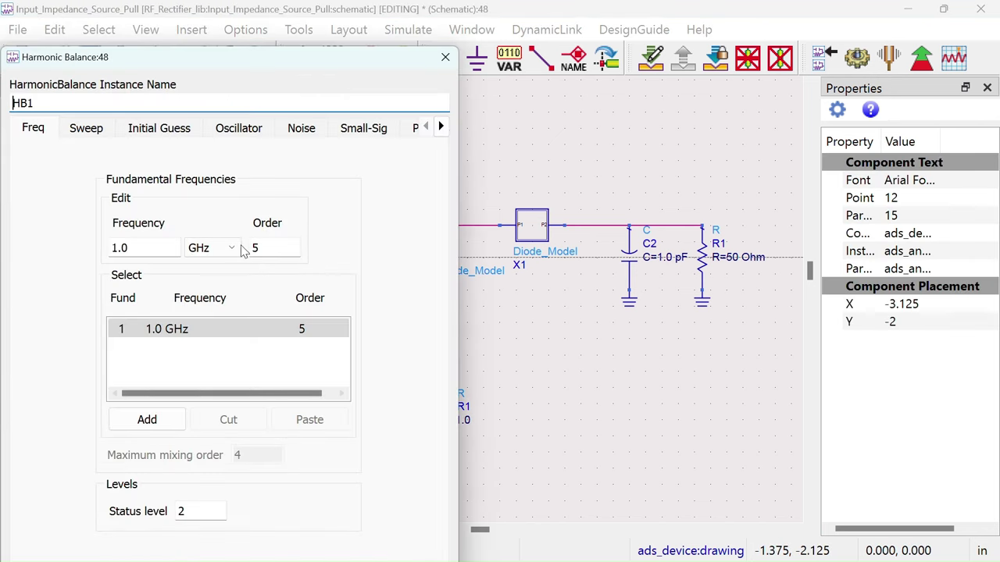
drag(137, 246, 110, 243)
text(fr)
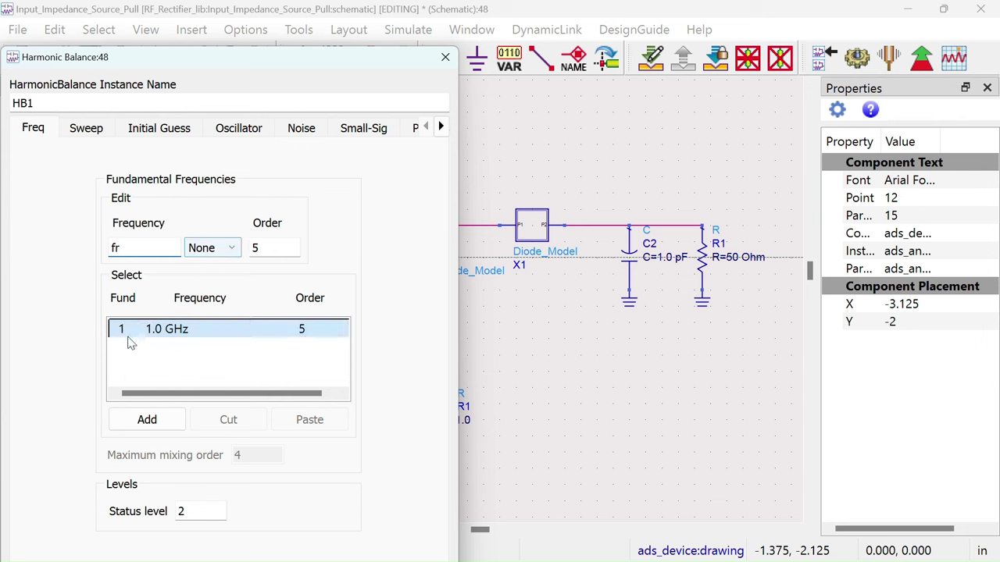
click(147, 420)
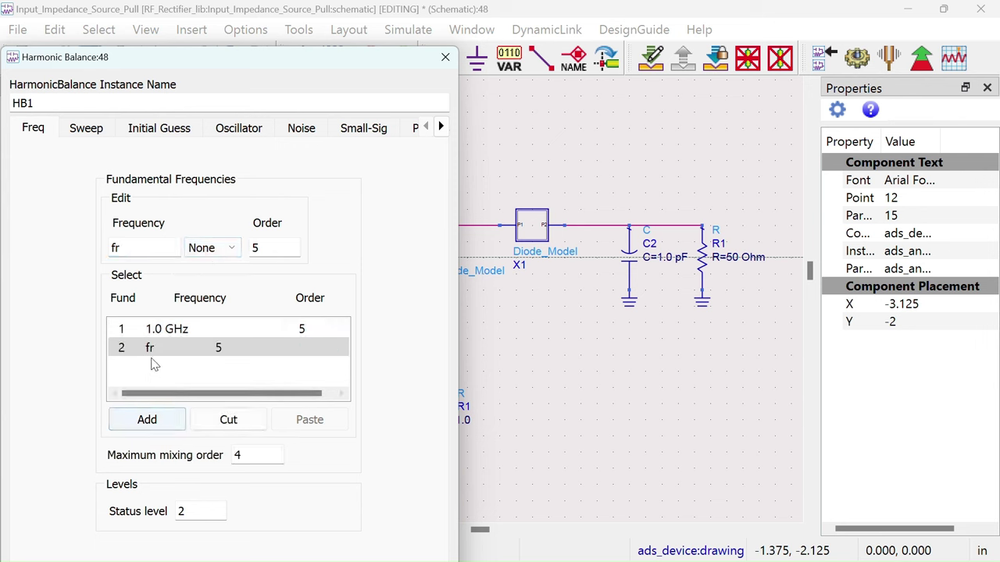
click(154, 329)
click(226, 420)
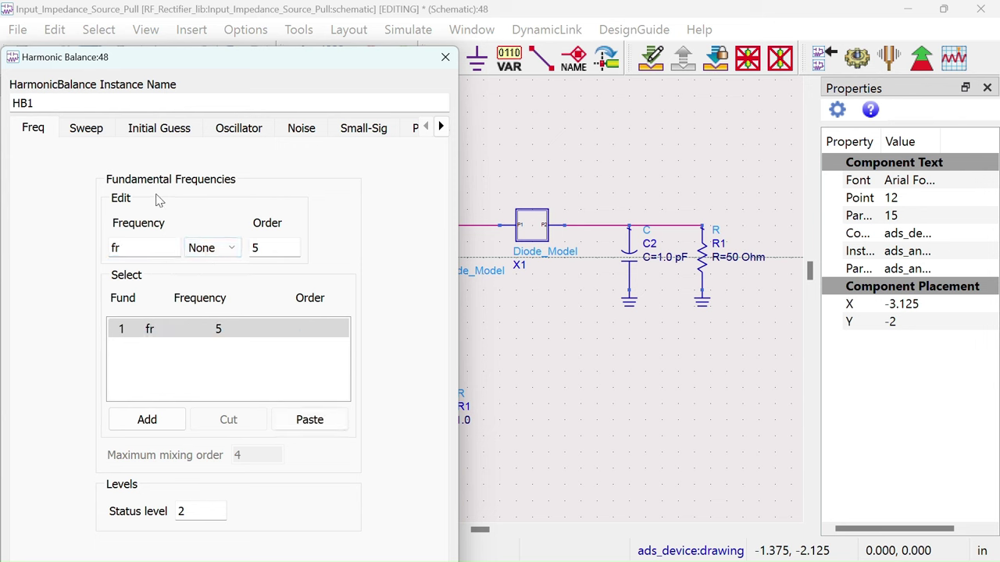
Step: Set the Harmonic Balance sweep to a linear fr sweep from 1.5e9 to 2.5e9 with step size 0.001e9, and dismiss the message list
click(87, 130)
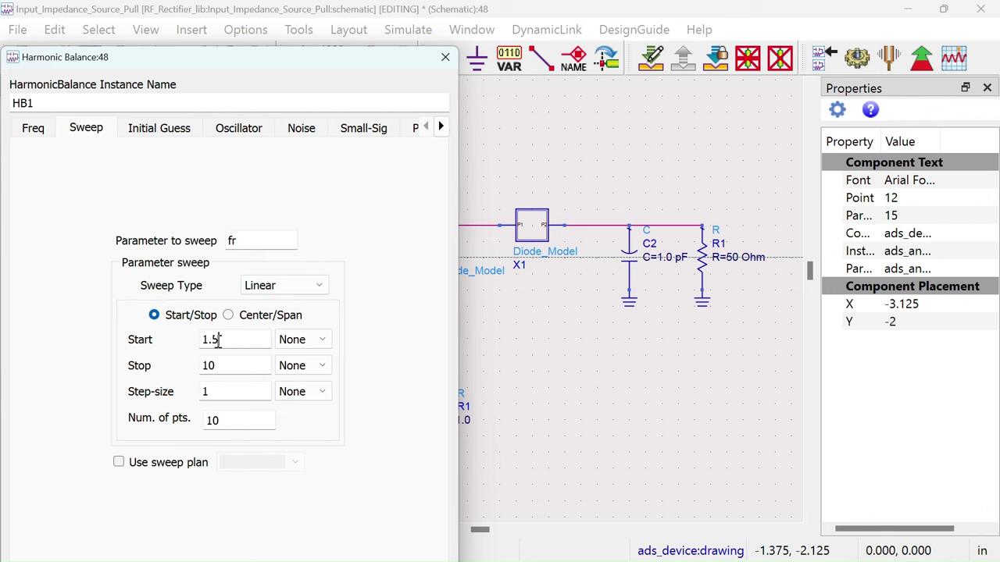
text(e9)
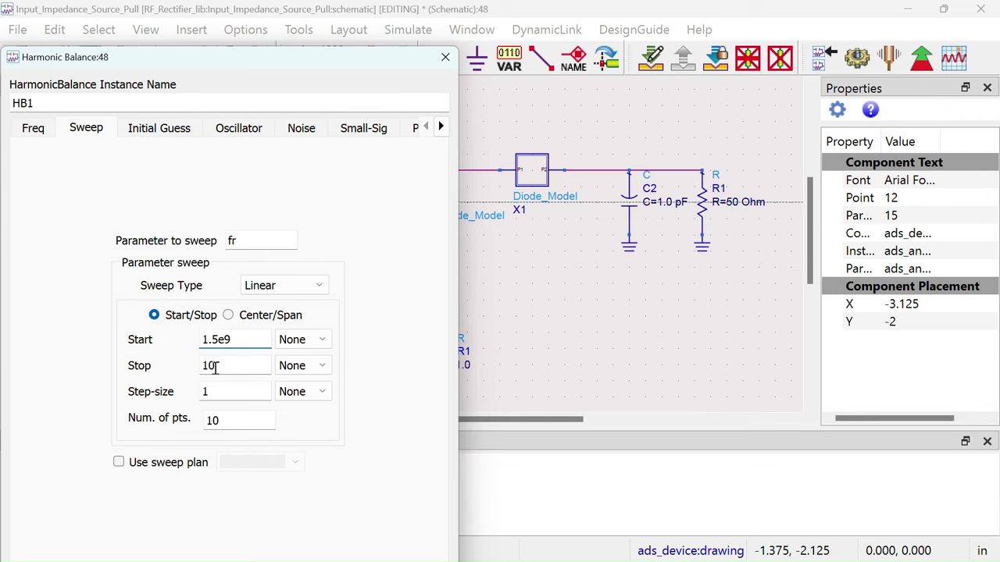
drag(215, 367, 191, 367)
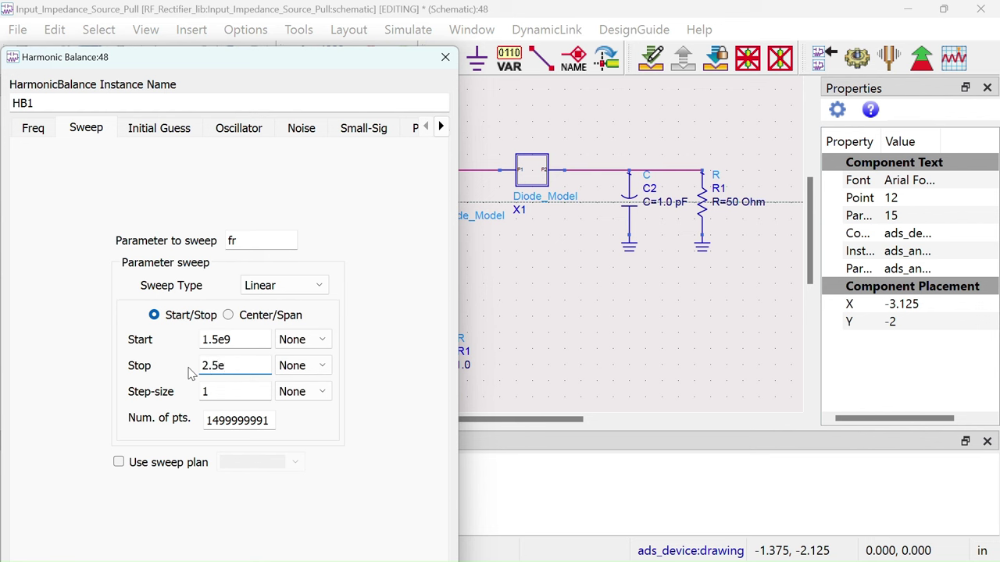
click(210, 391)
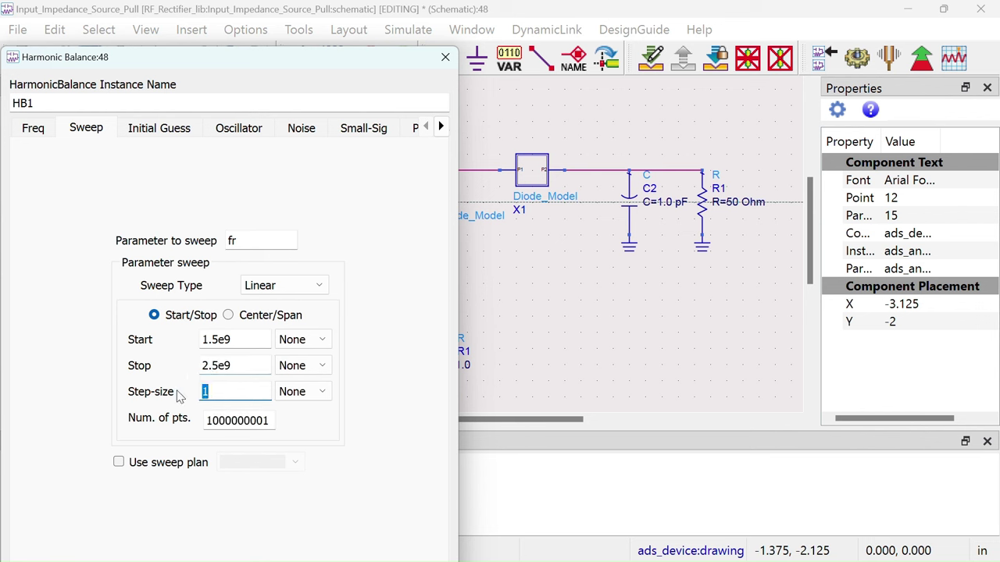
text(0.001e9)
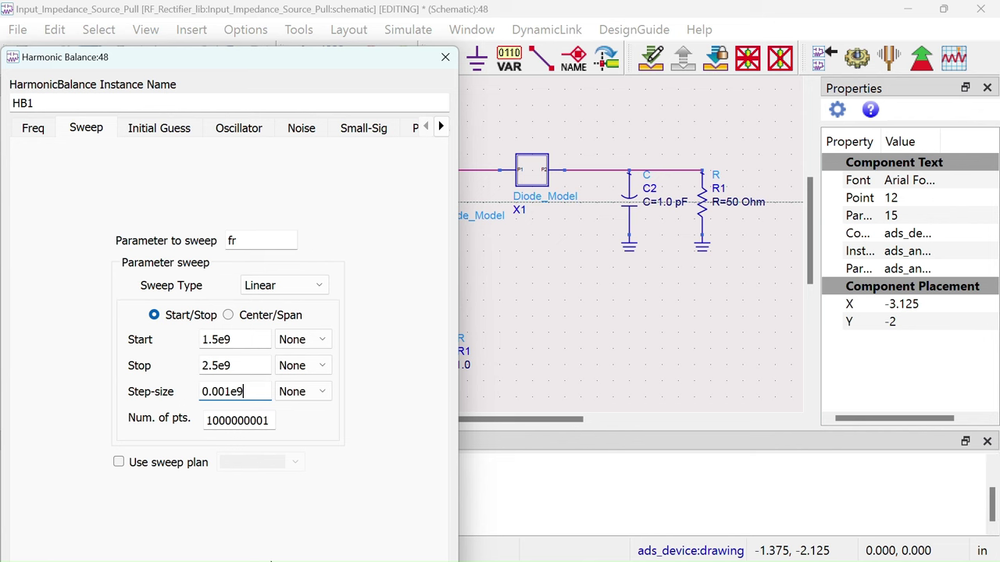
drag(221, 14, 221, 17)
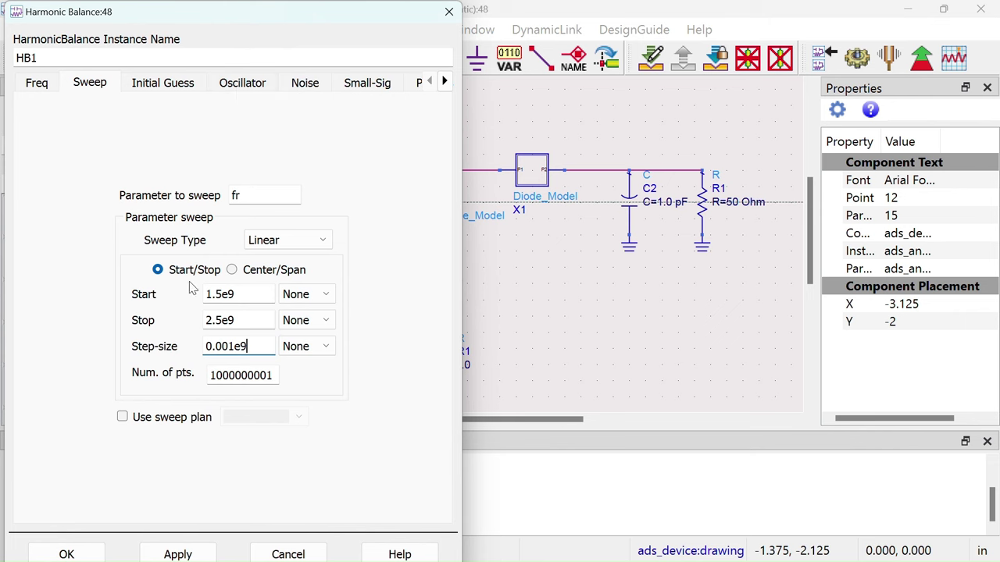
click(62, 554)
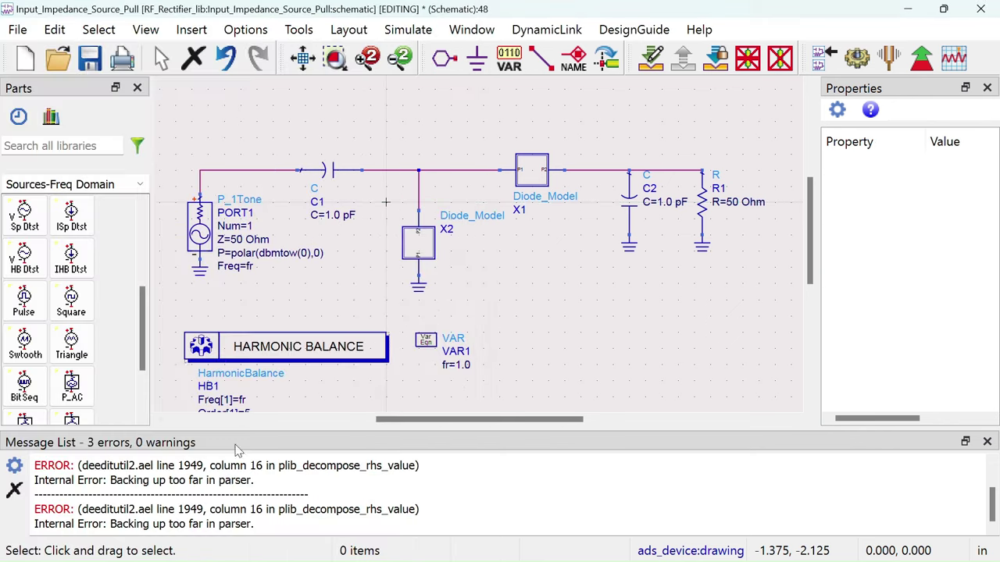
click(987, 442)
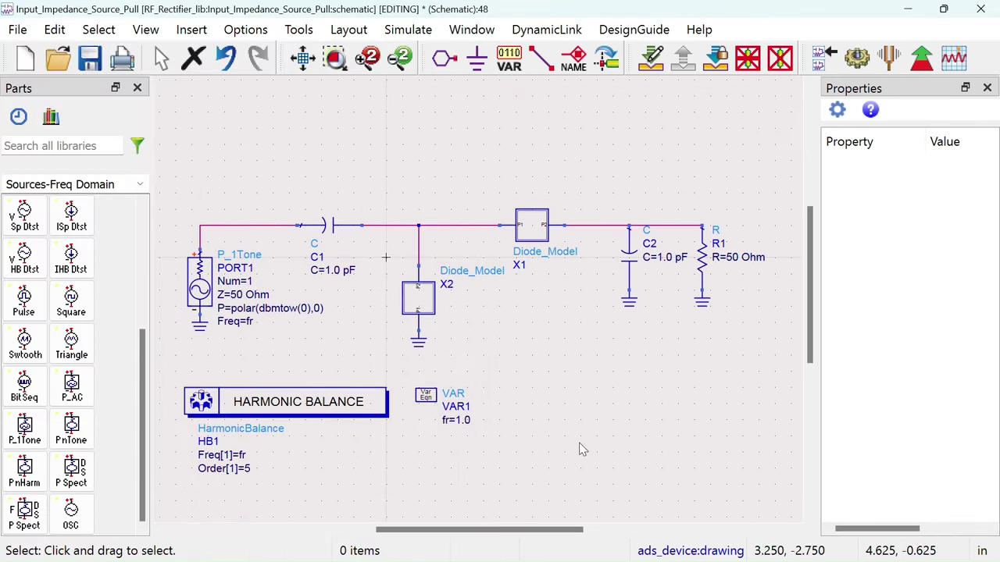
double_click(430, 399)
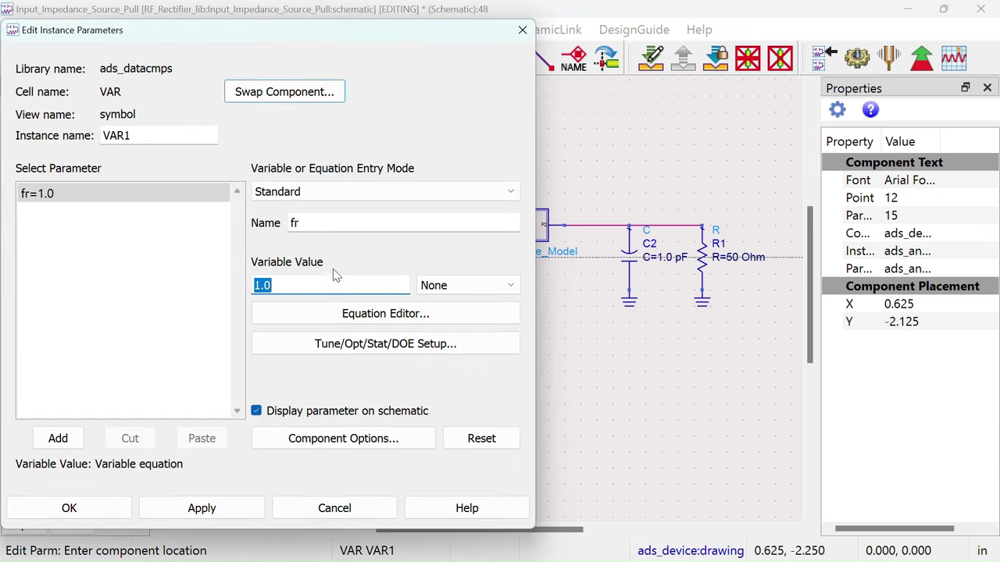
click(451, 285)
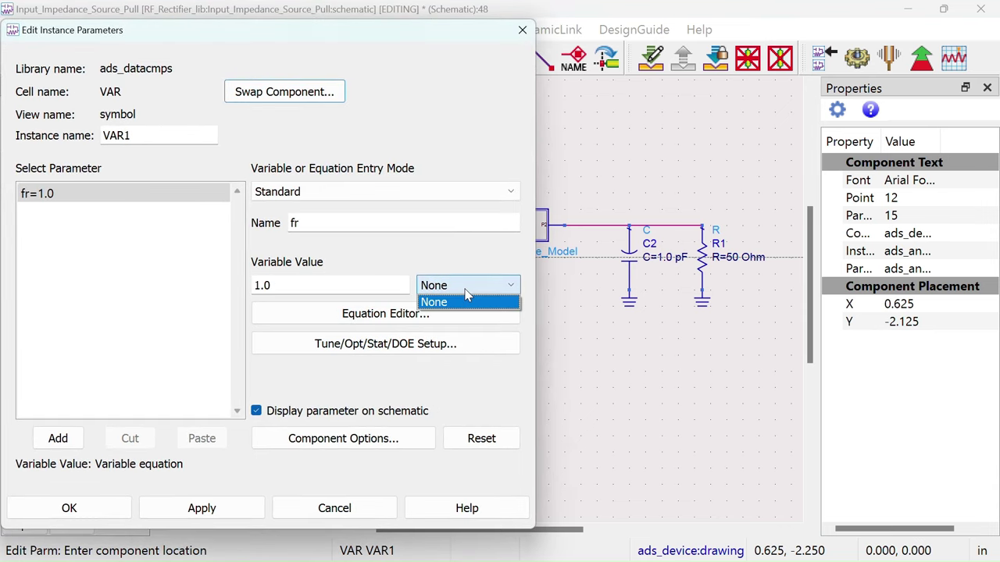
click(447, 300)
drag(331, 40, 337, 98)
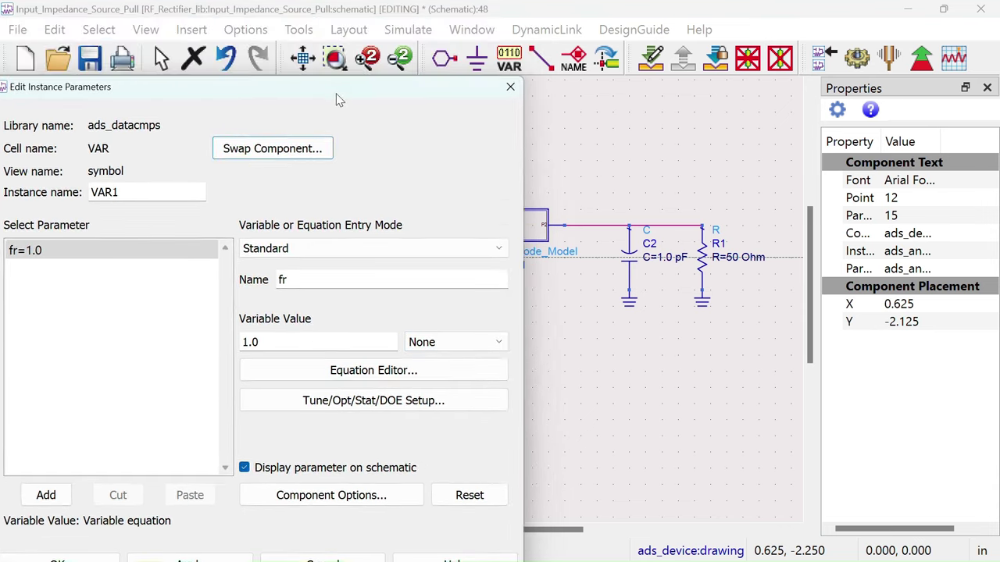
click(510, 88)
key(Escape)
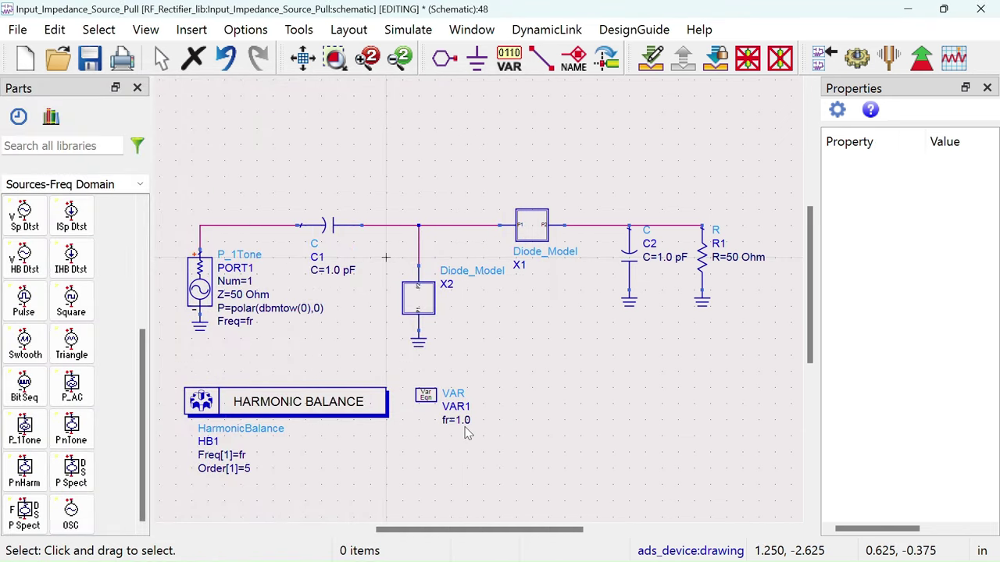
Step: Set the fr variable to 1.8 GHz and shift its VAR block slightly away from the Harmonic Balance controller
double_click(465, 422)
text(1.)
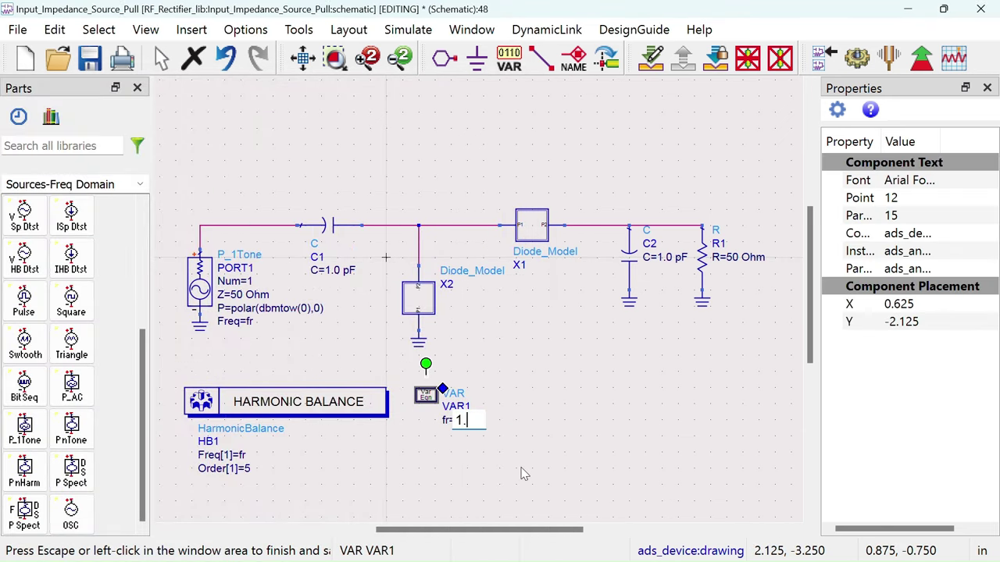
text(8 GHz)
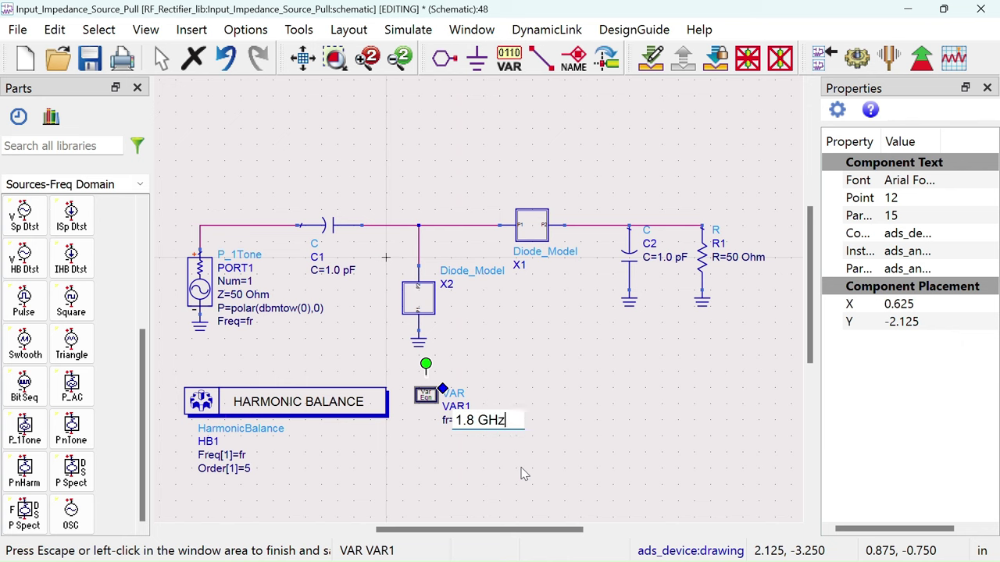
click(601, 426)
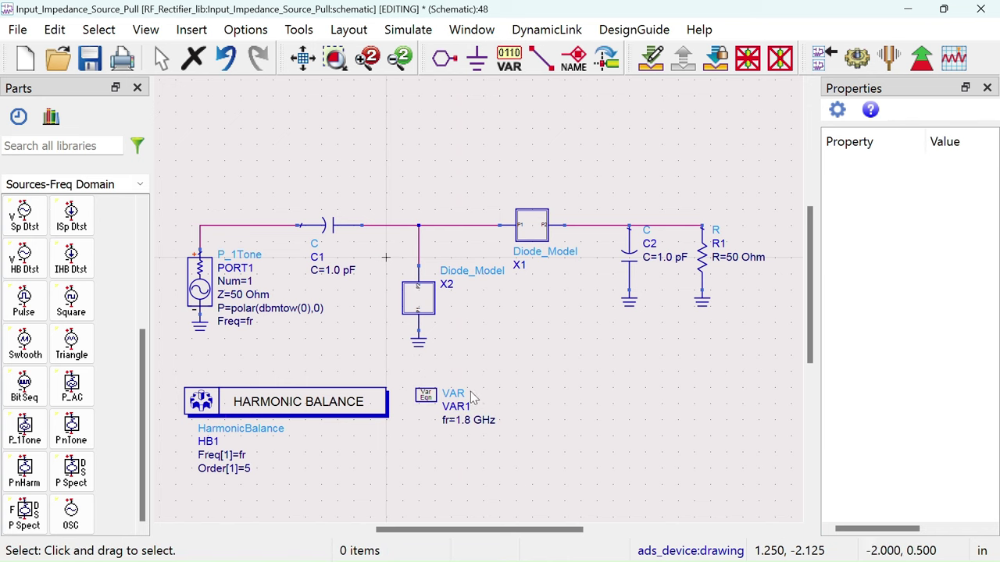
drag(432, 406, 445, 414)
click(622, 378)
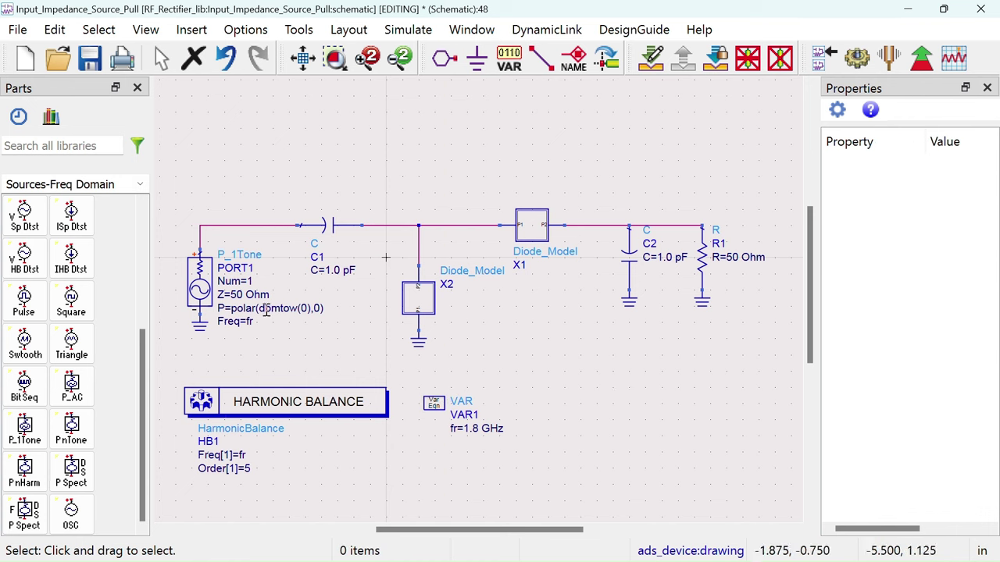
Step: Set the P_1Tone source's power to polar(dbmtow(5),0)
click(302, 308)
click(302, 309)
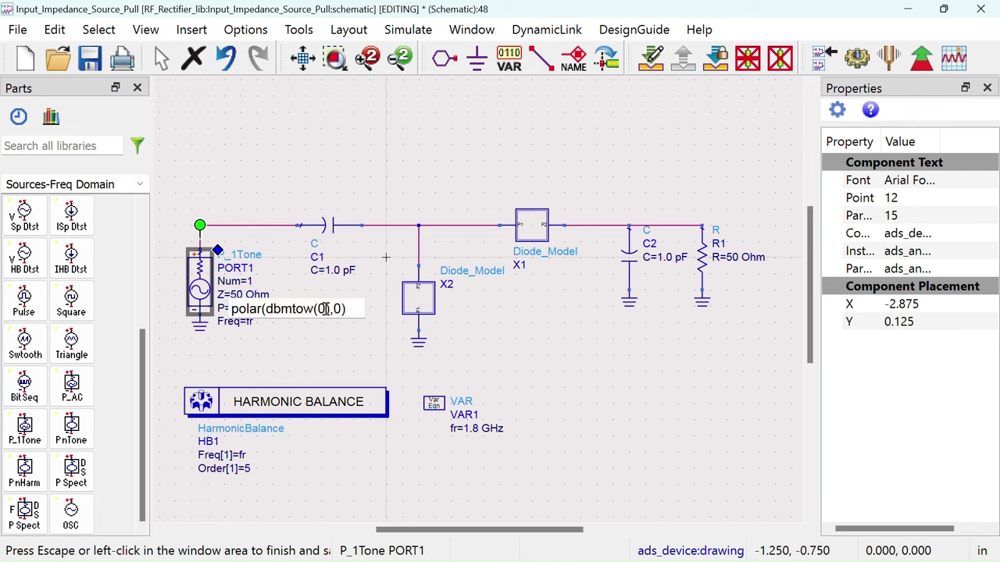
text(5)
click(525, 330)
Step: Set the series input capacitor C1 and the output capacitor C2 to 100 pF each
click(336, 271)
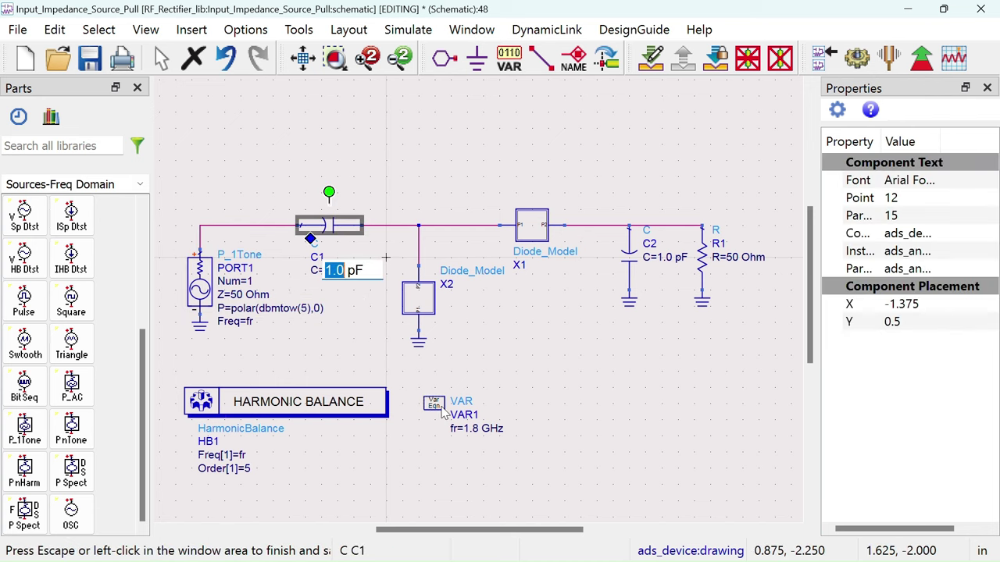
text(100)
click(592, 336)
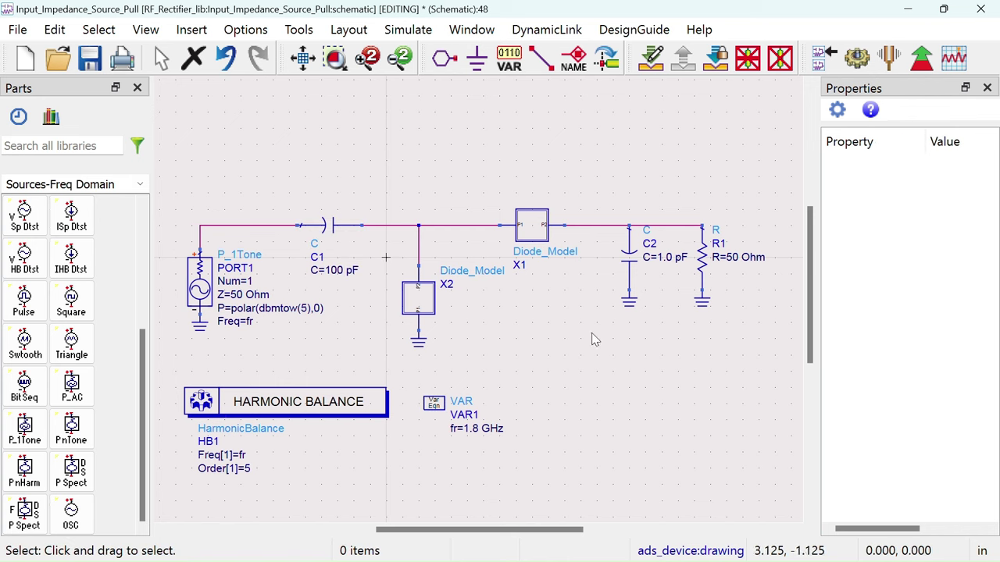
click(662, 258)
text(100)
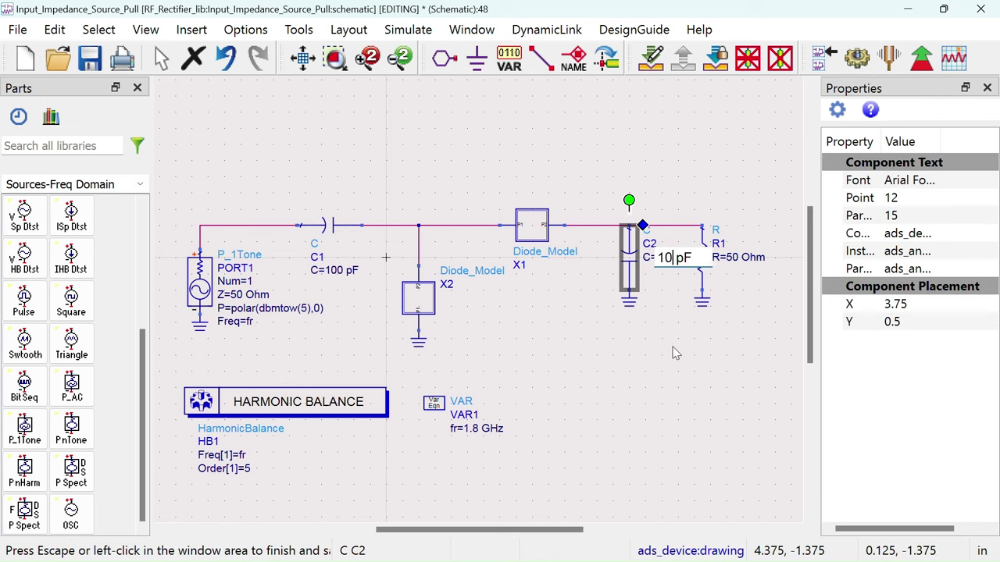
click(676, 353)
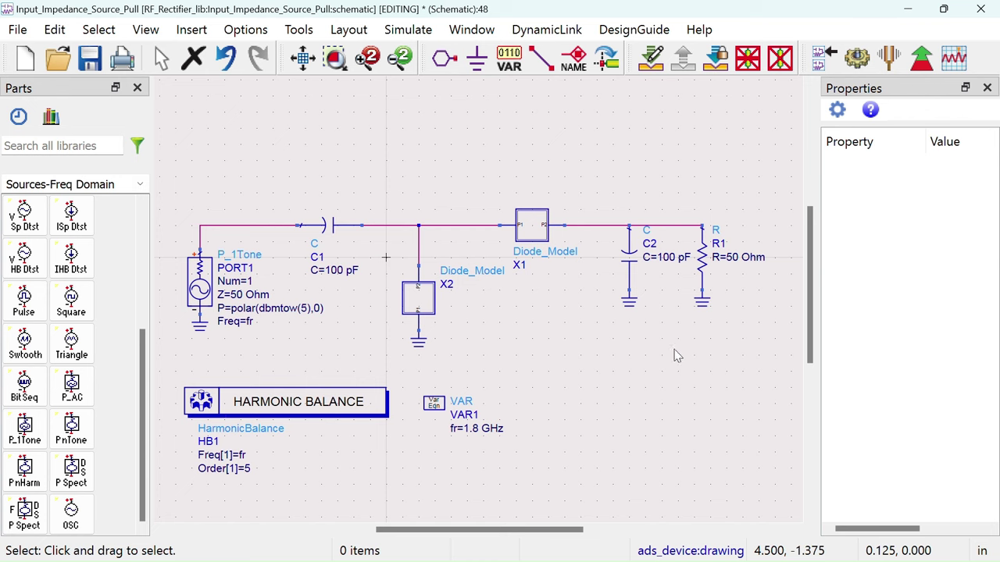
Step: Set the load resistor R1 to 2700 Ohm
click(734, 258)
text(2700)
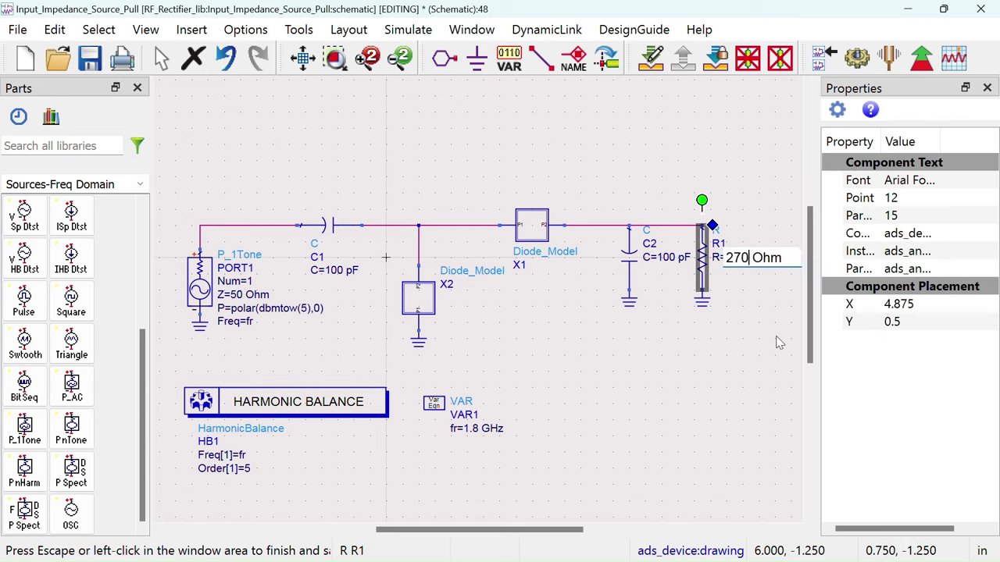
click(607, 394)
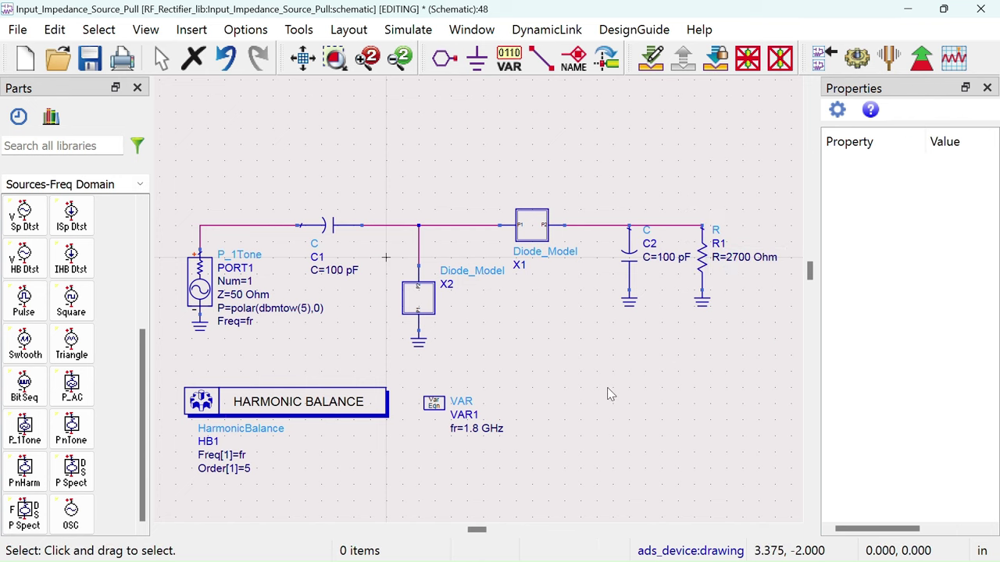
Step: Rename the shunt diode model instance as D1 and the series one as D2
click(449, 285)
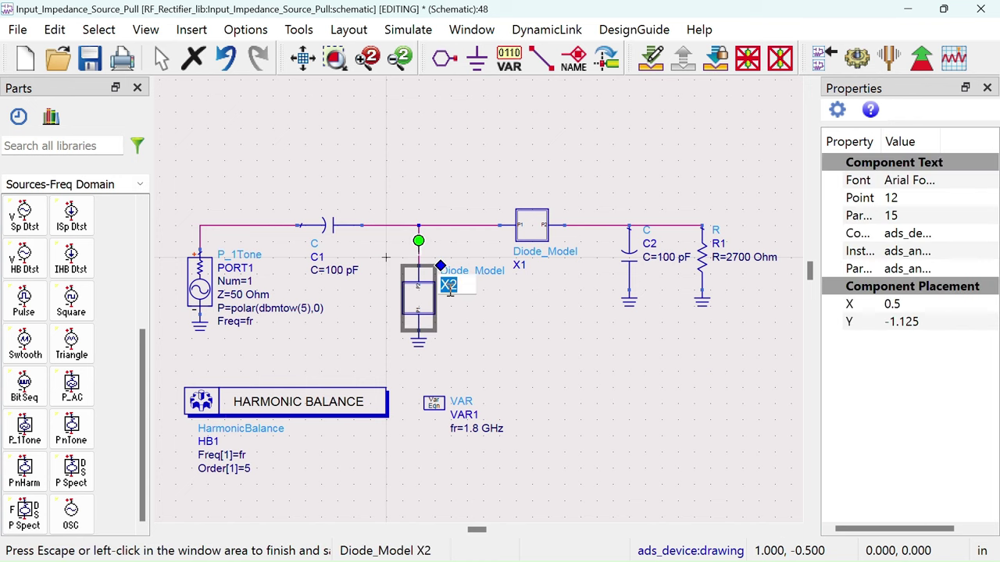
text(D1)
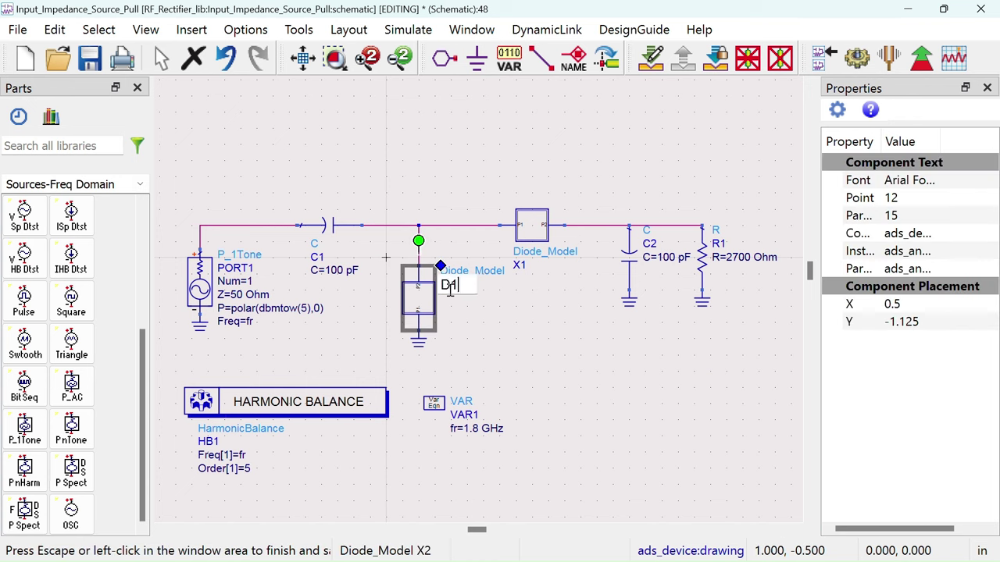
click(548, 323)
click(521, 267)
text(D2)
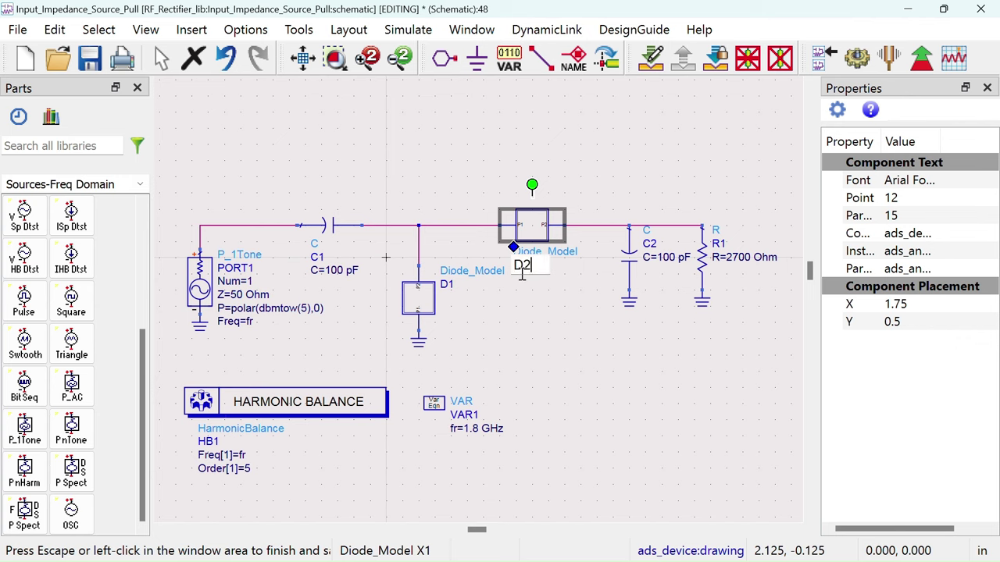
click(548, 368)
Step: Push into the shunt diode D1's subcircuit to examine its contents, and return to the source-pull schematic
click(419, 303)
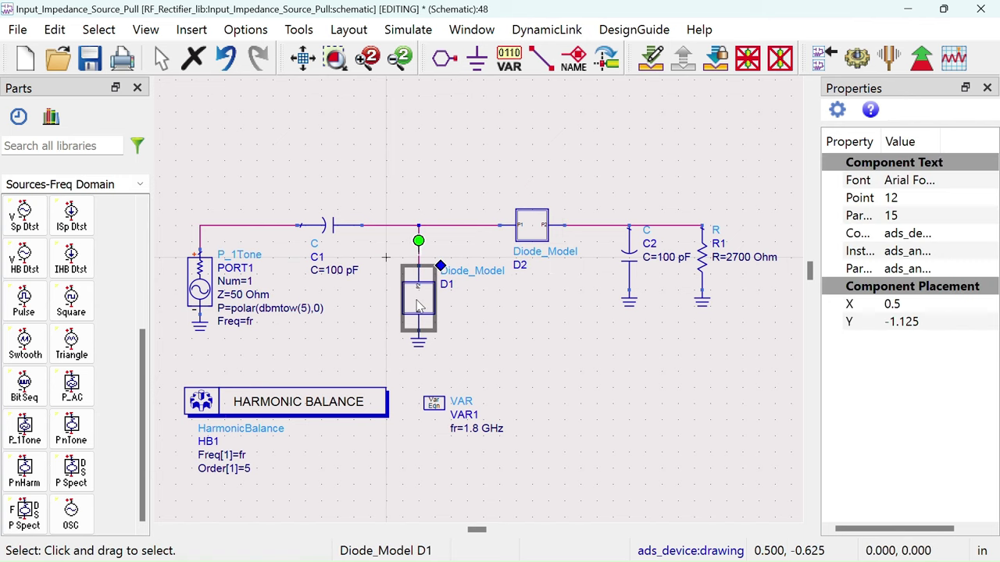
click(715, 58)
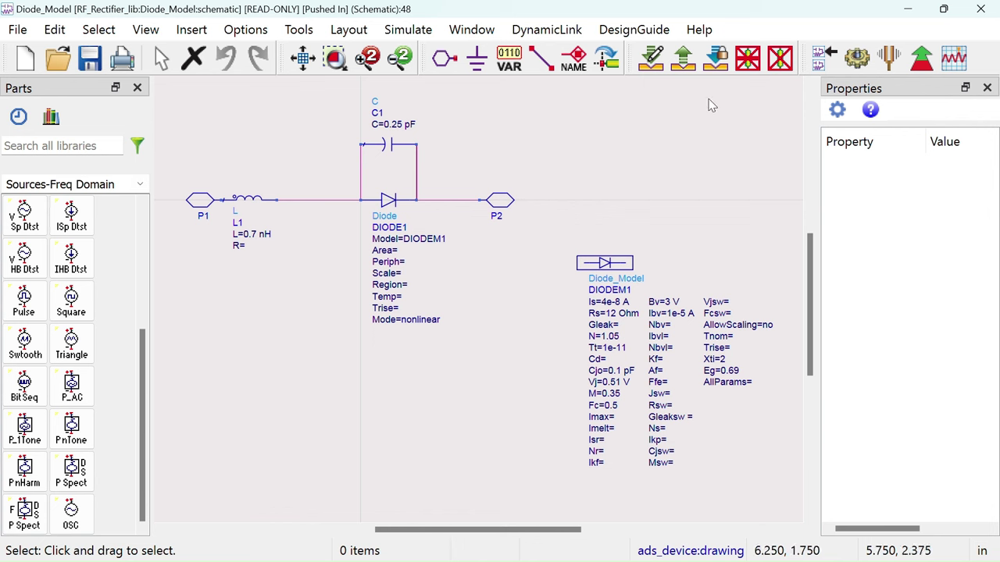
click(682, 60)
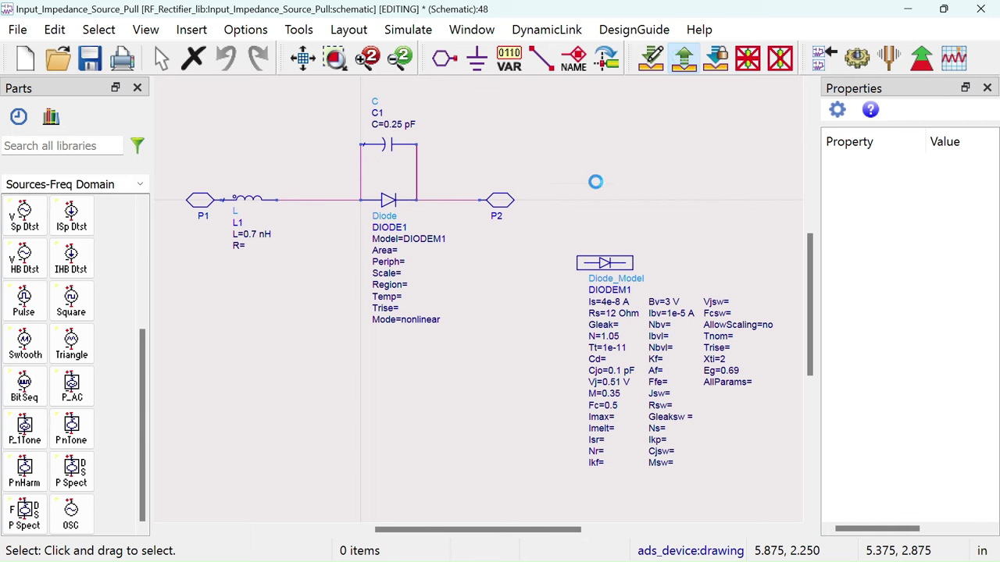
click(551, 371)
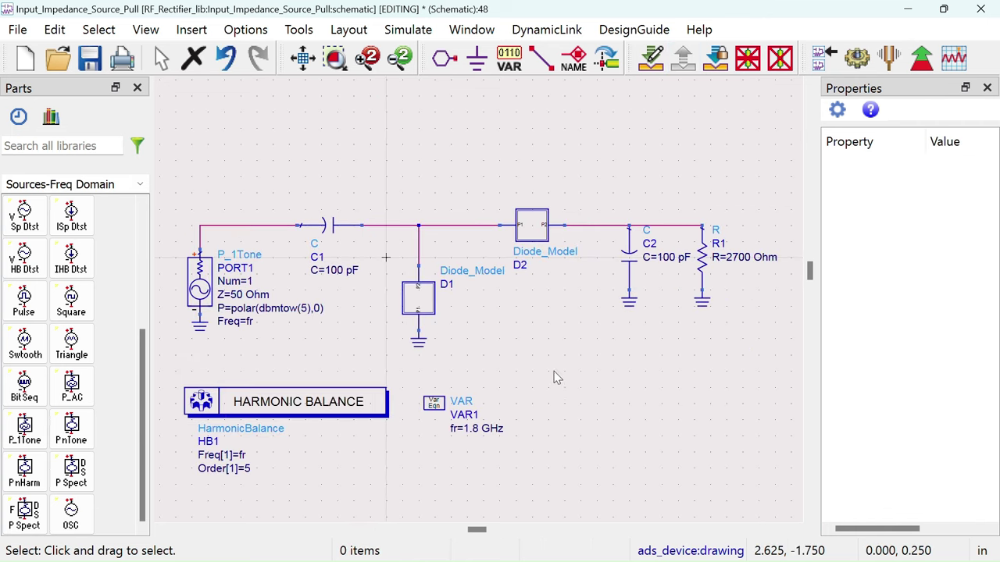
Step: Set the P_1Tone source's impedance Z to the complex expression (R+j*X) Ohm
drag(555, 375, 573, 339)
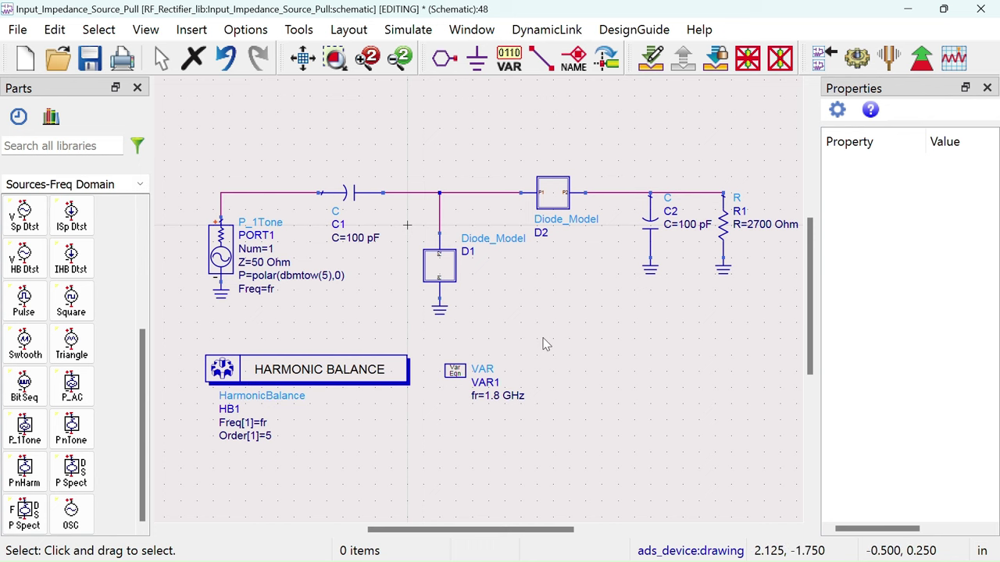
double_click(258, 263)
key(BackSpace)
text(())
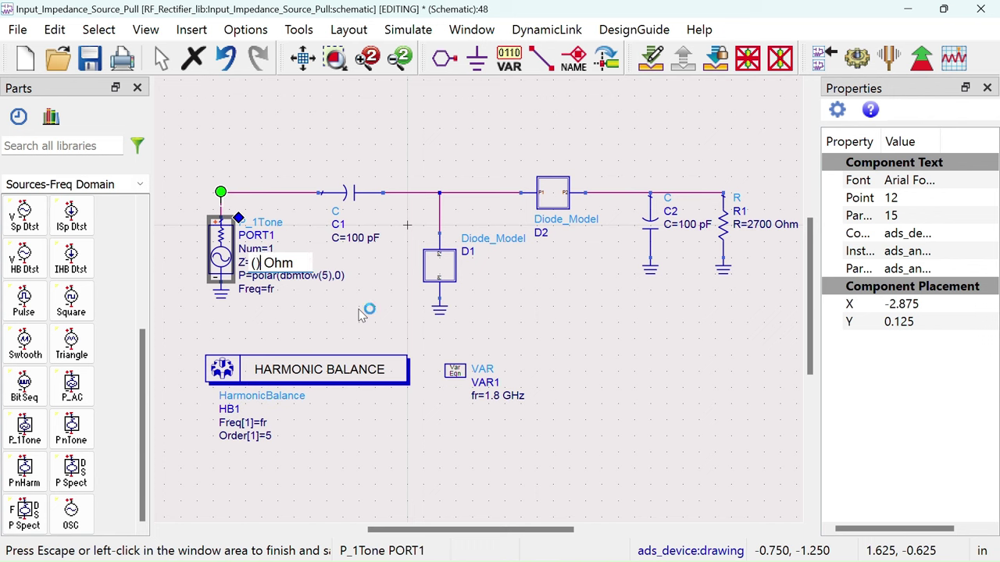
text(R)
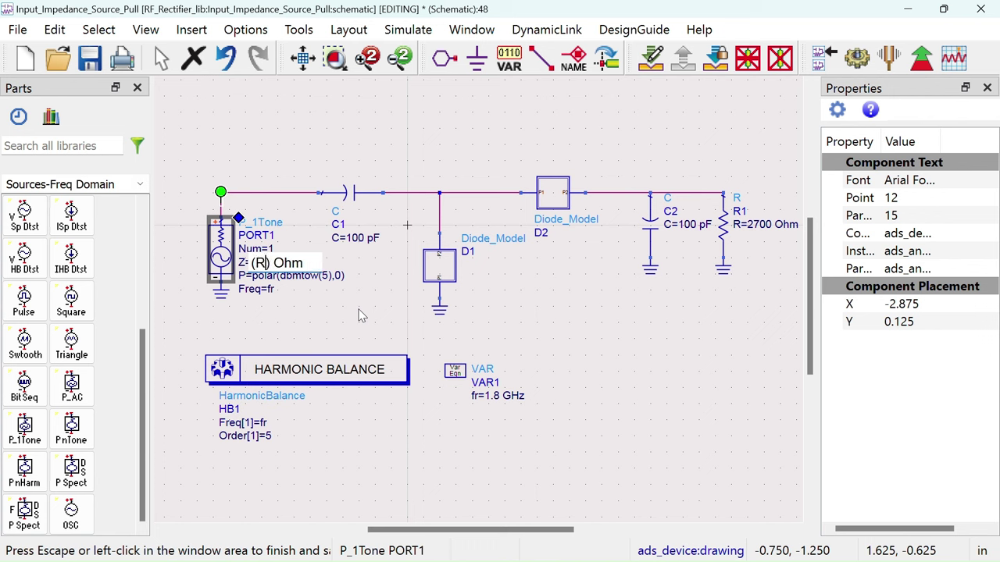
text(+j*)
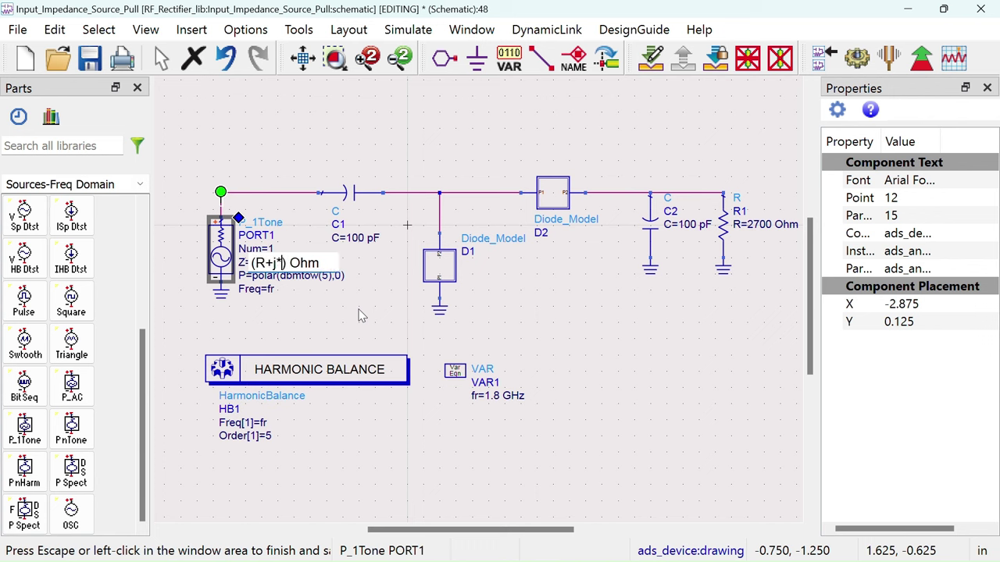
text(X)
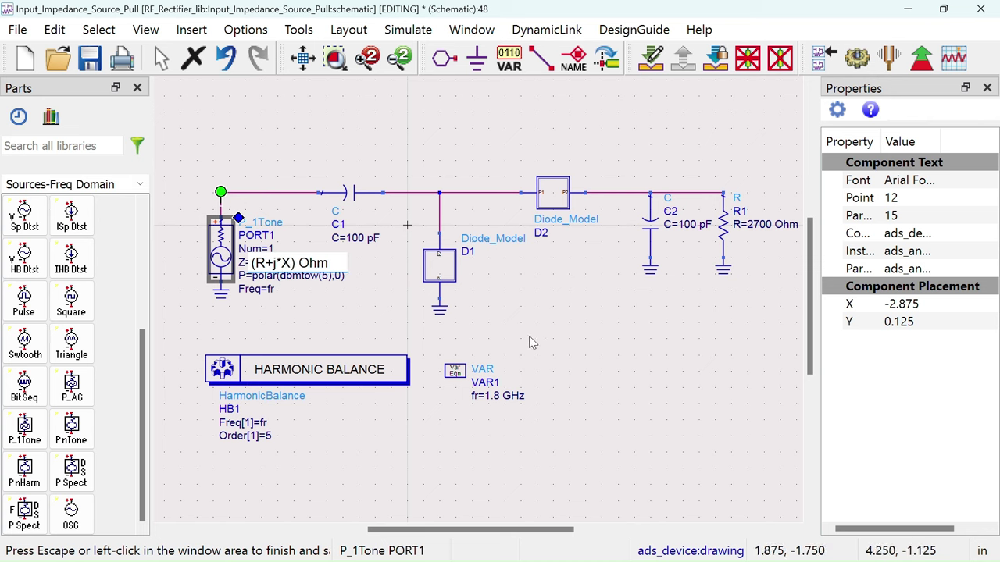
click(579, 350)
Step: Place a second VAR block beside the fr variable block and end the placement command
click(509, 63)
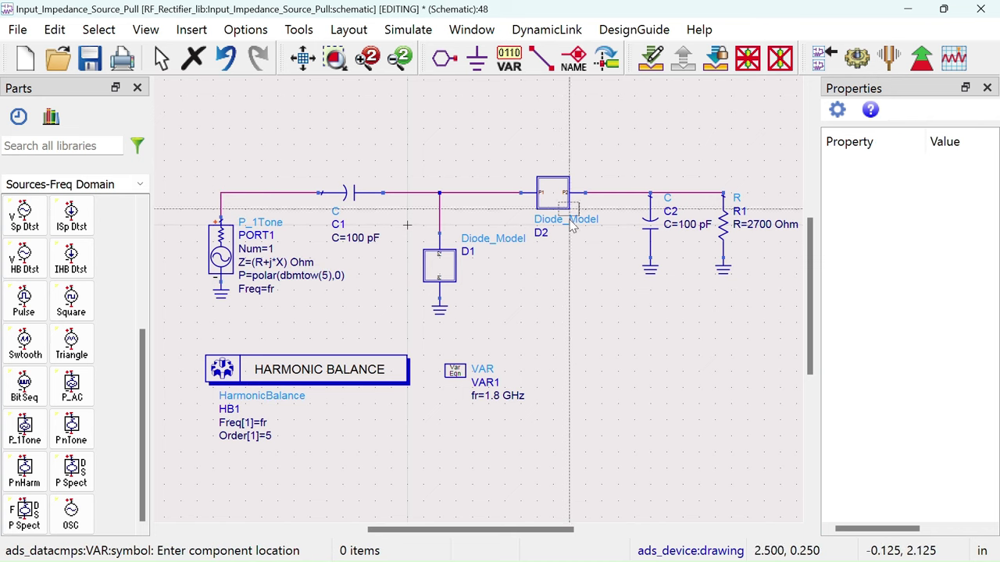
click(564, 364)
right_click(619, 330)
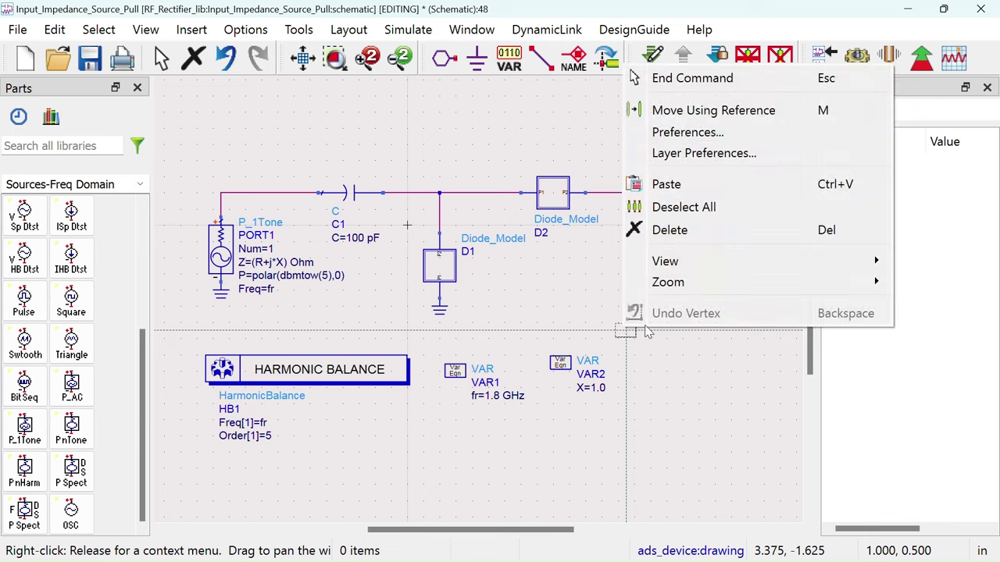
click(637, 76)
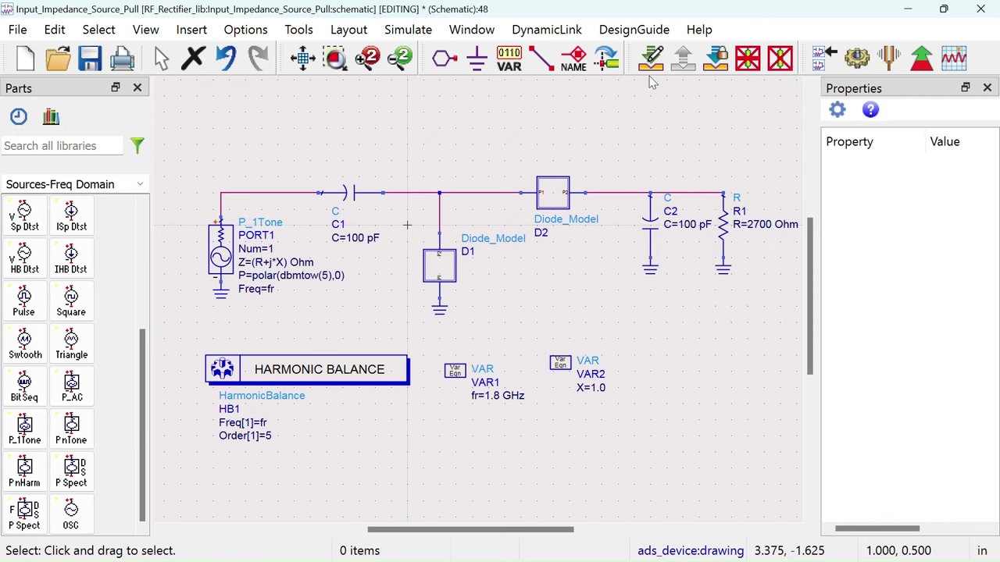
Step: Add the variable R=23 to the new VAR block and remove its default X=1.0 entry
double_click(560, 362)
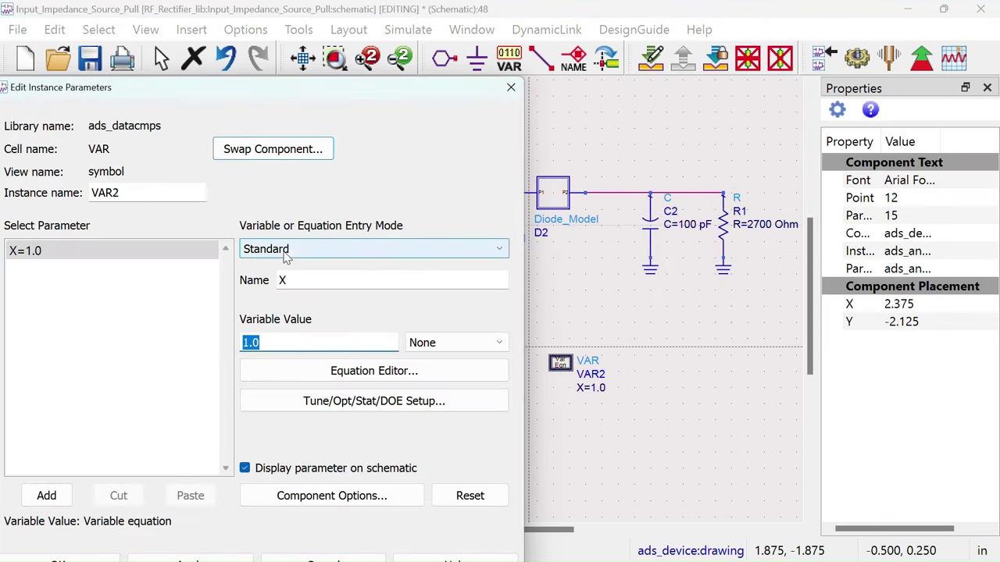
click(312, 283)
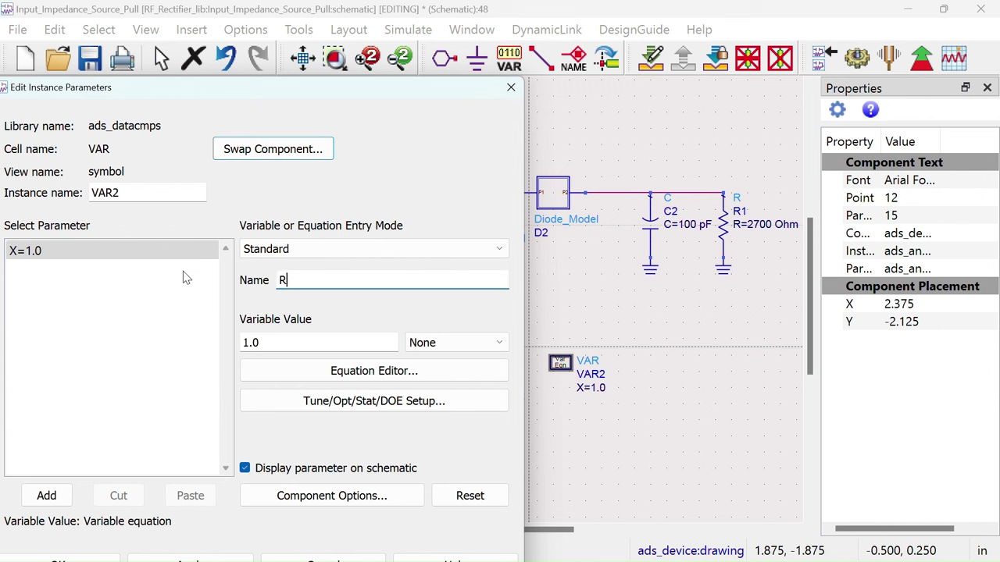
click(266, 338)
text(2)
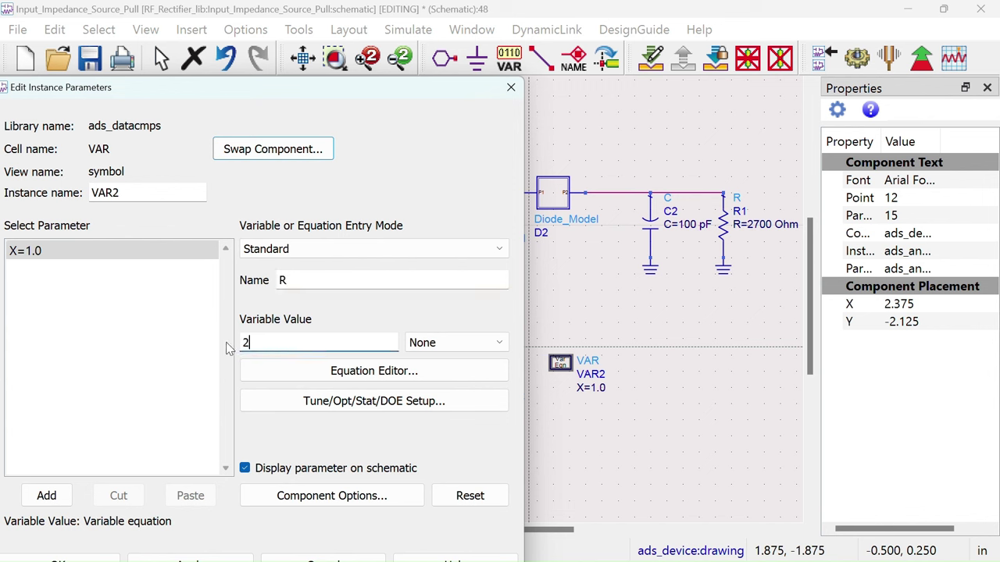
text(3)
click(46, 495)
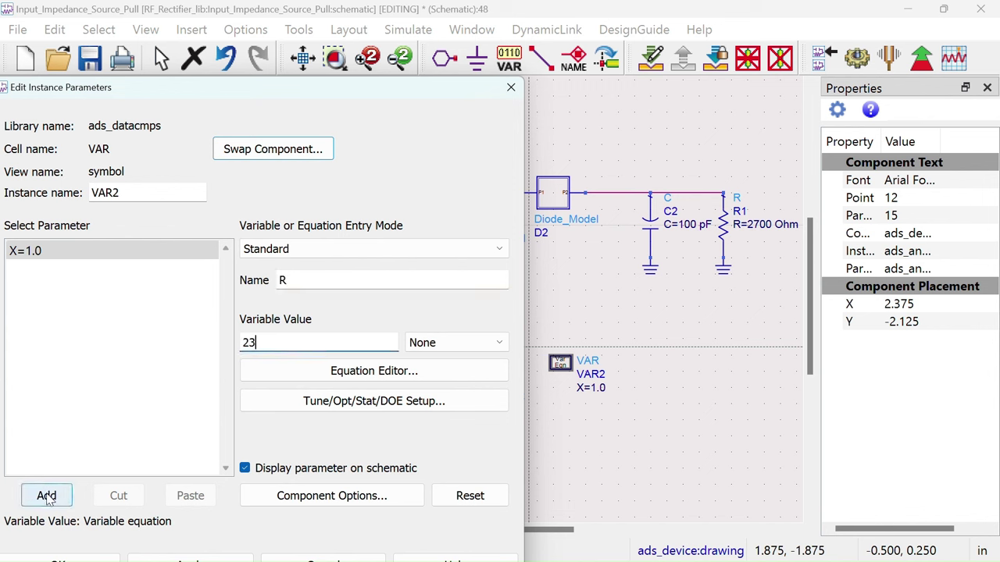
click(61, 251)
click(117, 495)
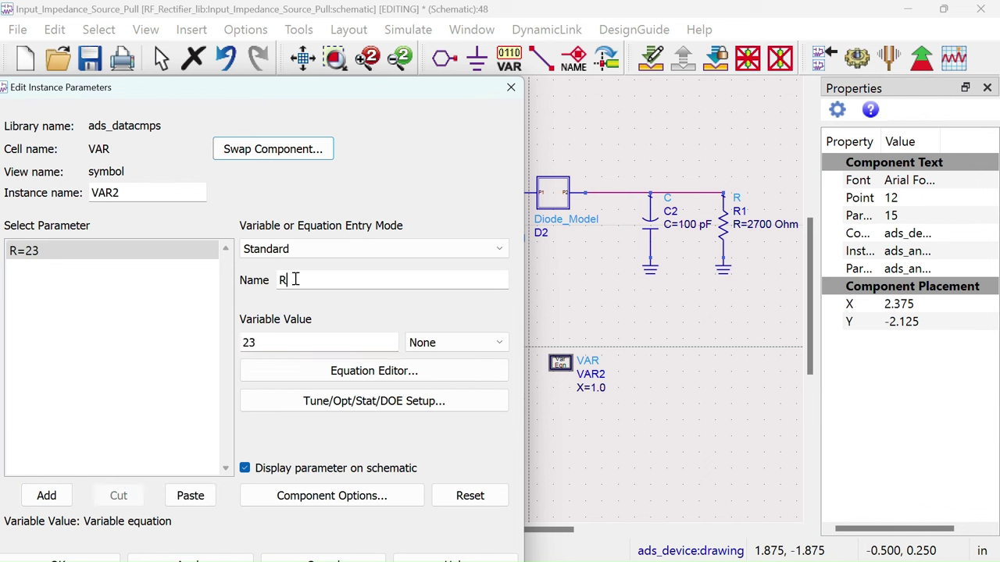
Step: Add the variable X=118 to the same VAR block and accept the parameters
drag(297, 279, 230, 283)
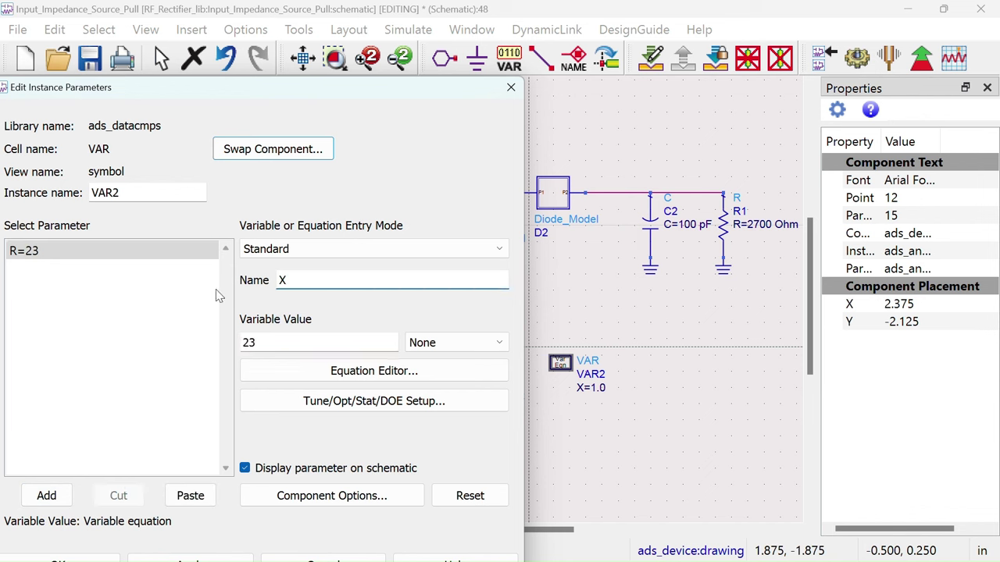
text(X)
drag(254, 342, 226, 344)
text(118)
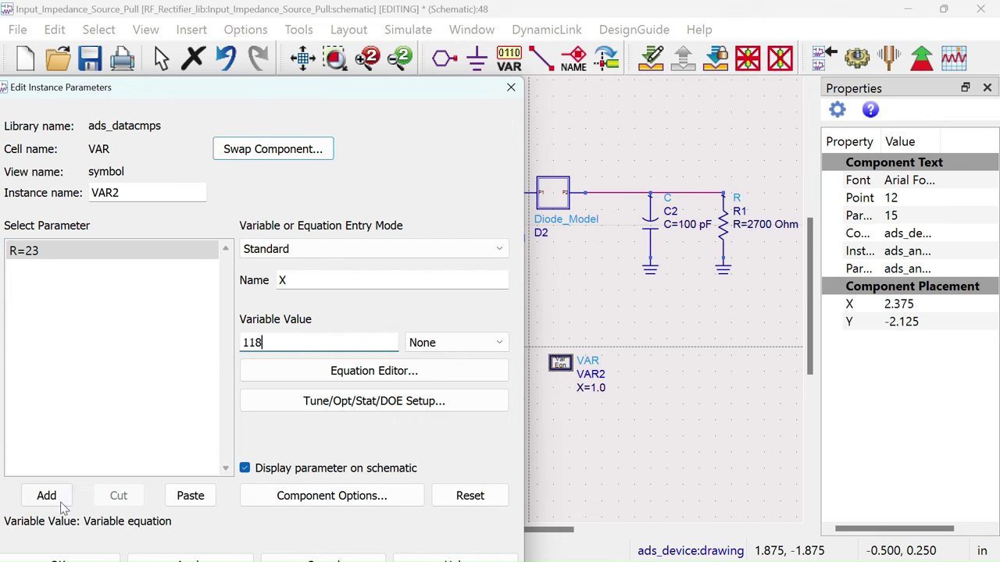
click(46, 495)
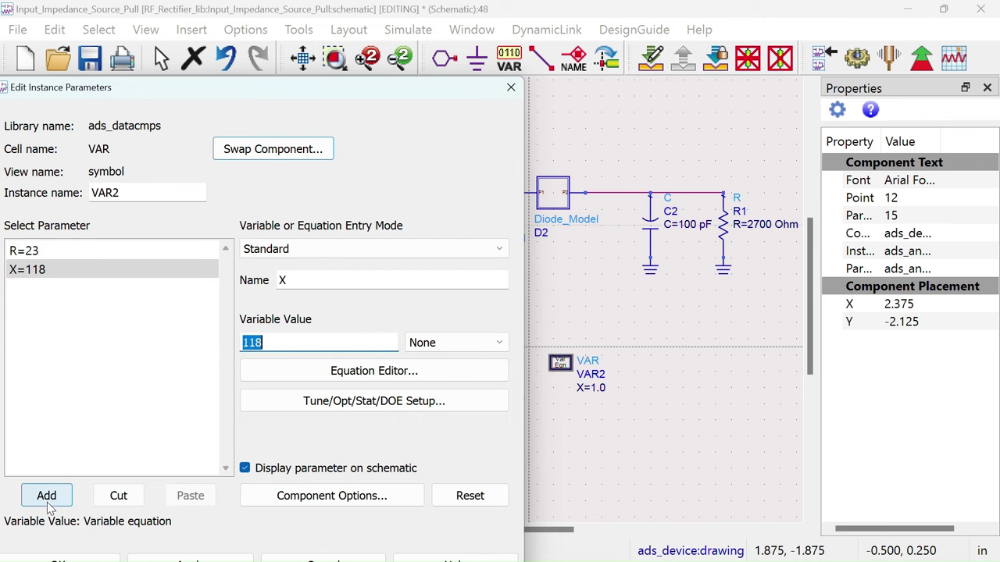
click(70, 557)
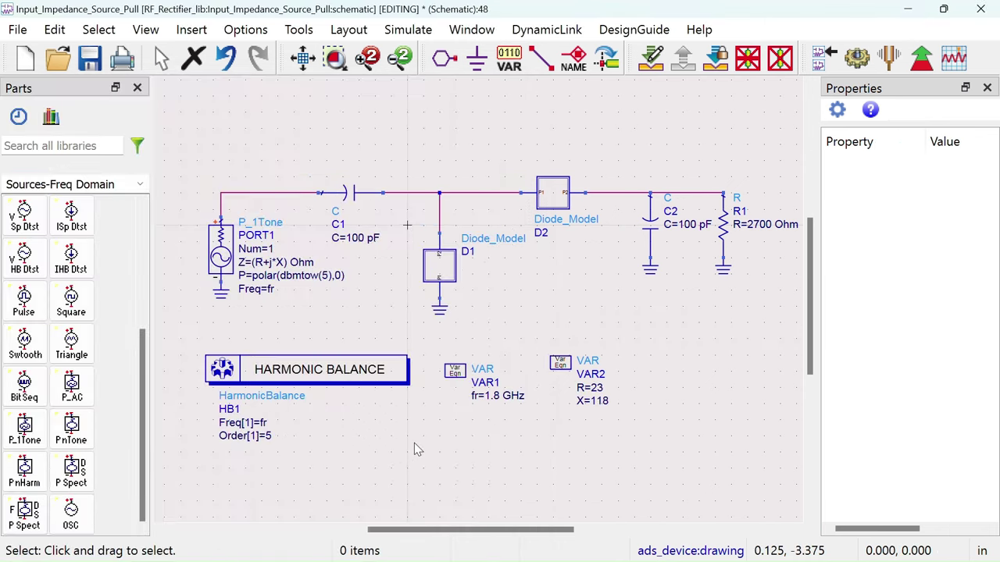
Step: Align the R and X VAR block level with the fr variable block, and move resistor R1 and its ground farther from C2
drag(494, 440, 512, 378)
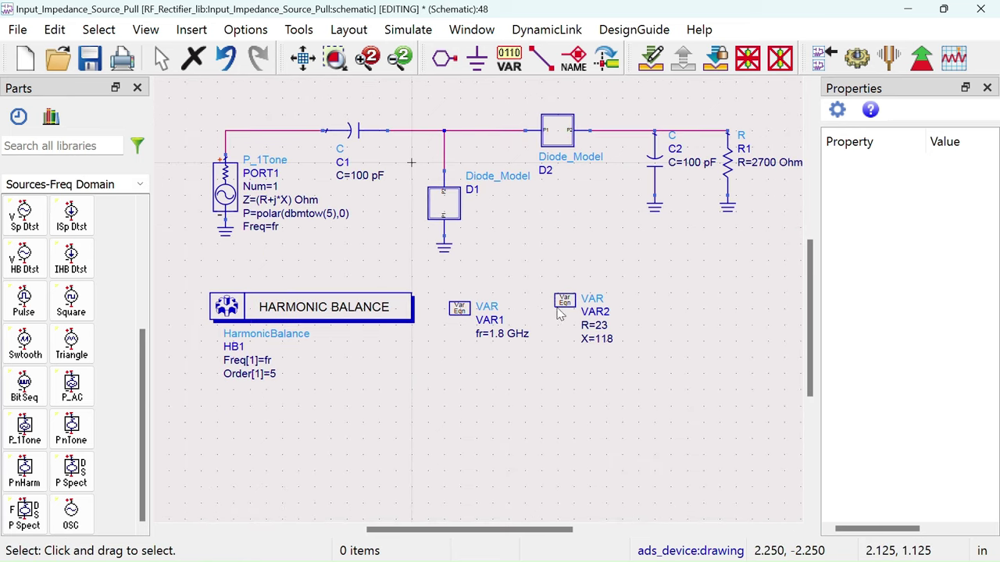
drag(560, 295, 553, 321)
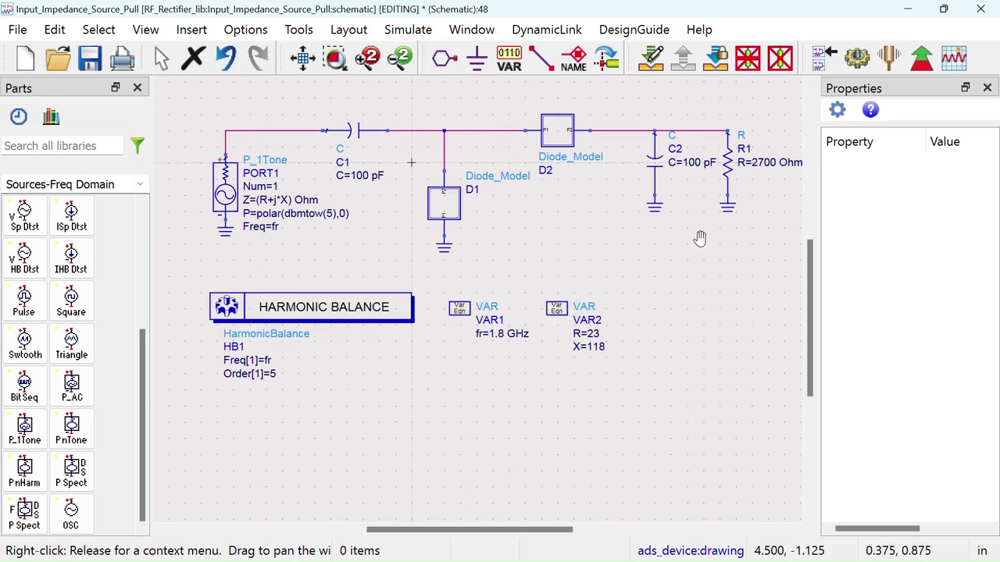
drag(698, 239, 645, 310)
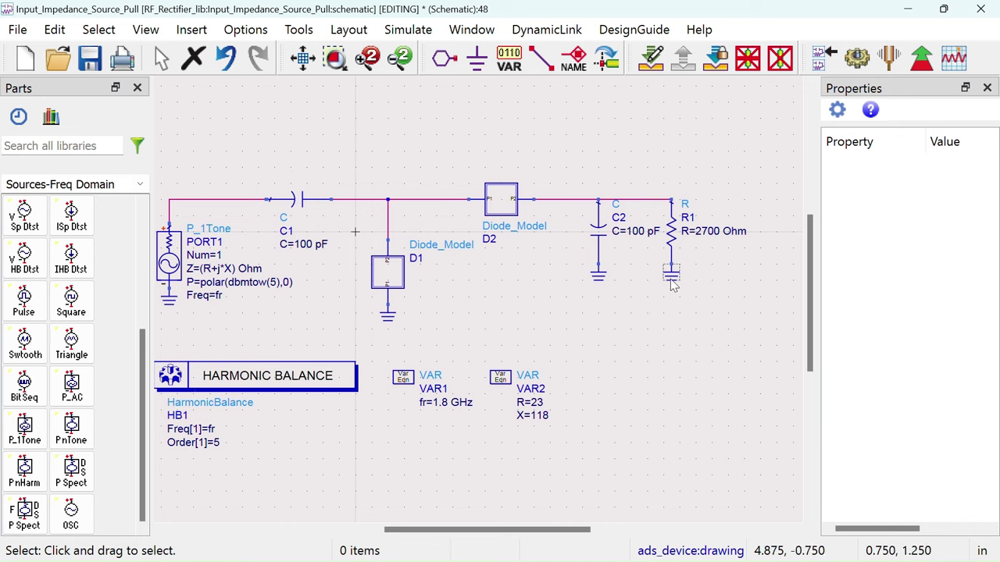
drag(674, 242, 728, 242)
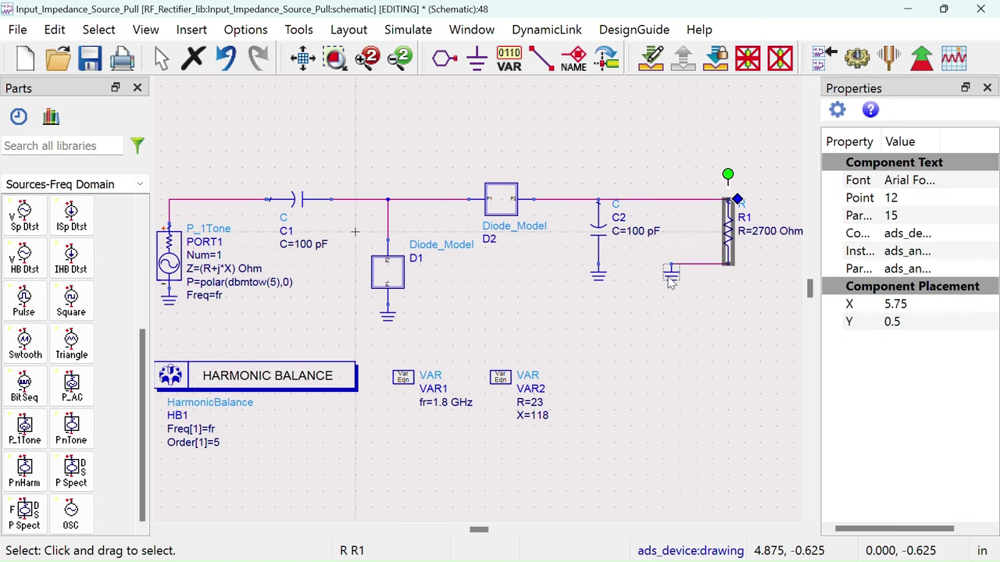
drag(675, 278, 731, 283)
click(625, 145)
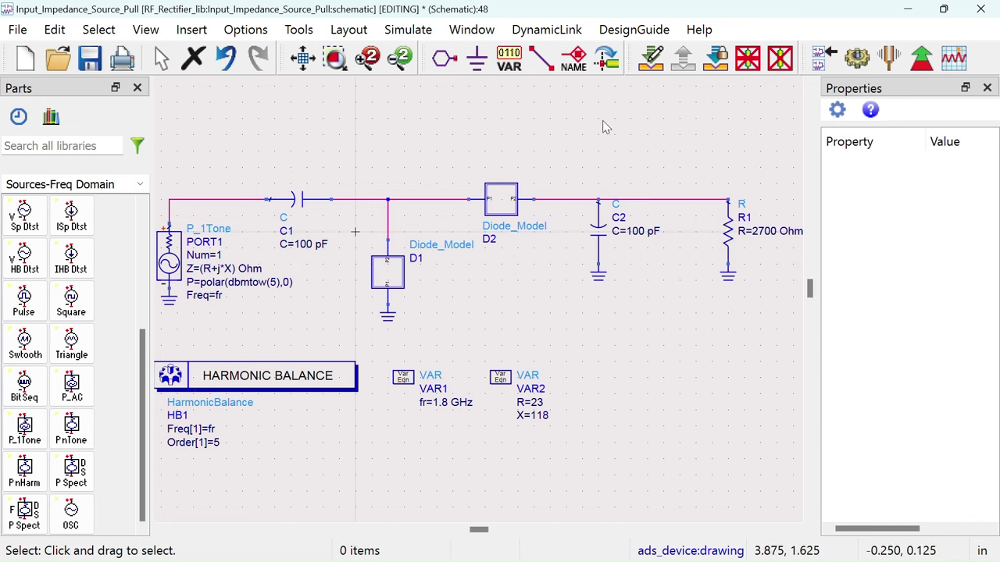
Step: Label the output wire between C2 and R1 as Vload and end the wire label command
click(573, 61)
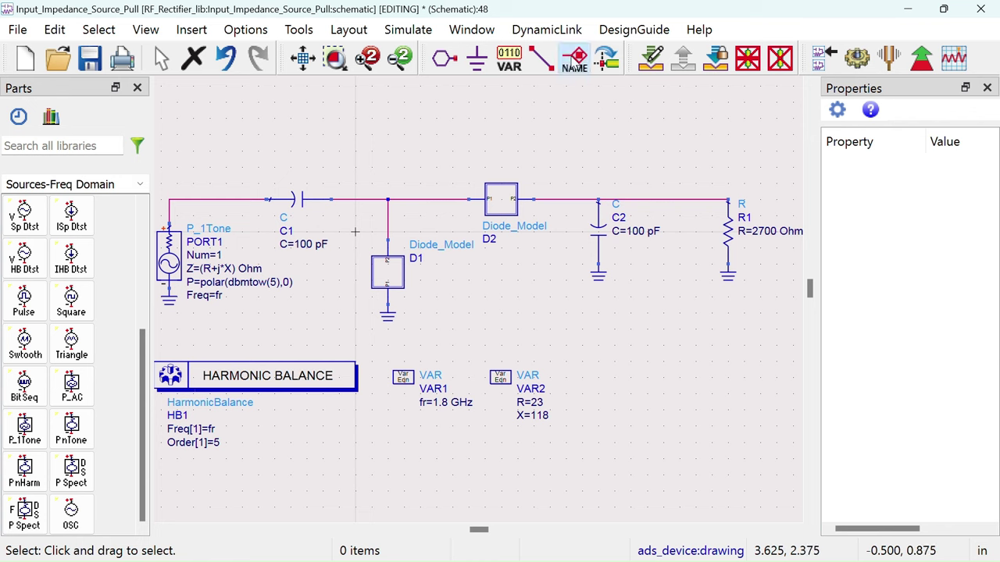
click(686, 199)
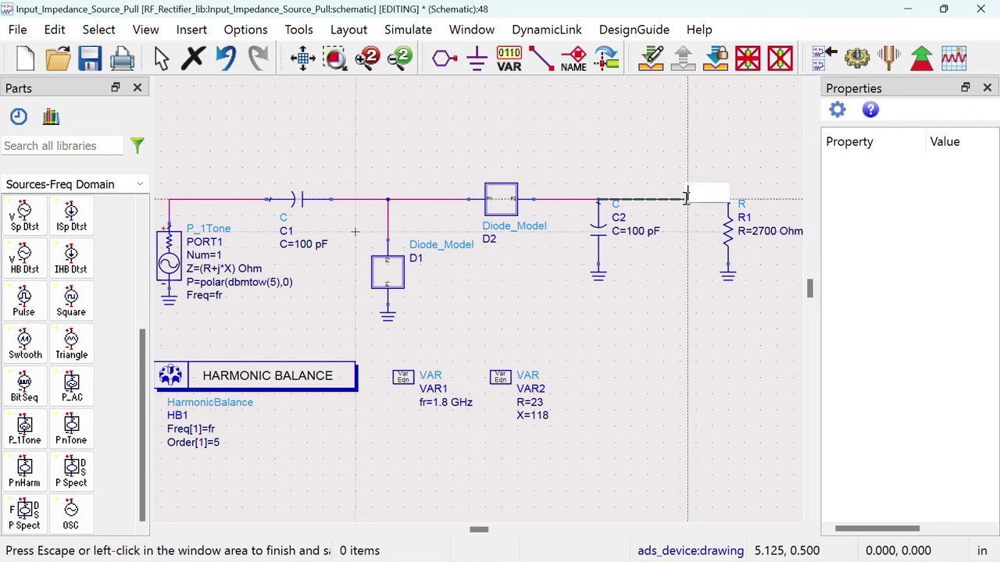
text(Mload)
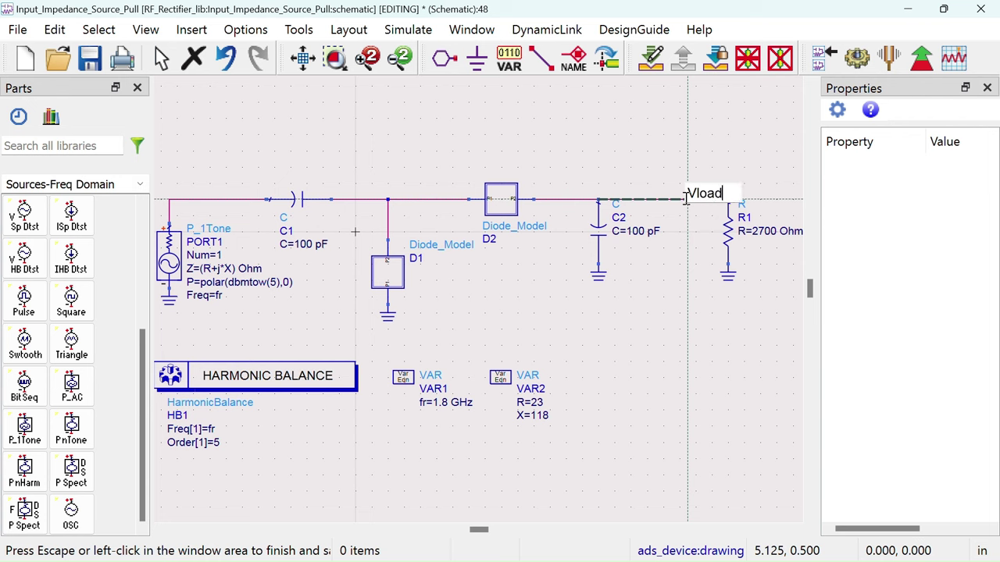
key(Return)
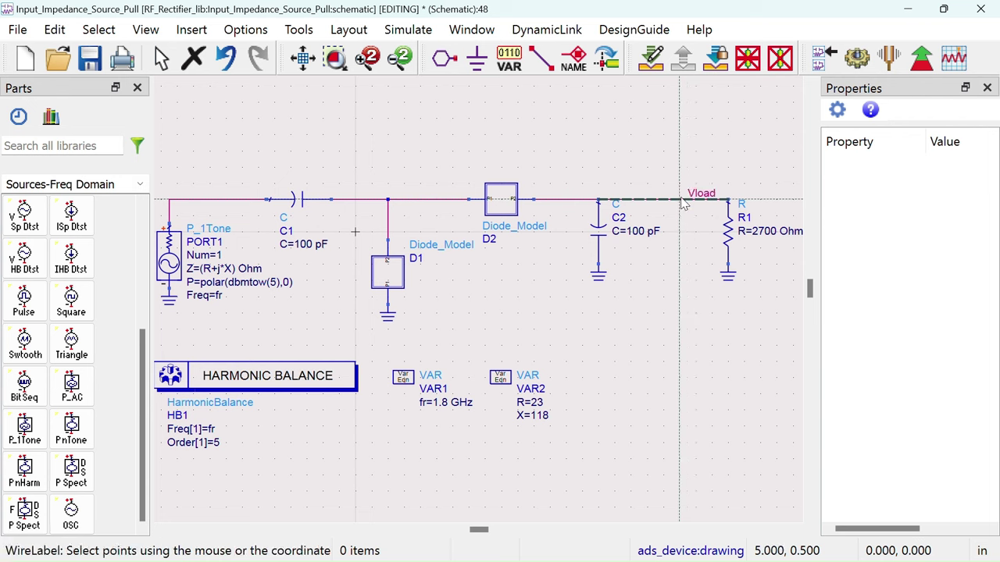
key(Escape)
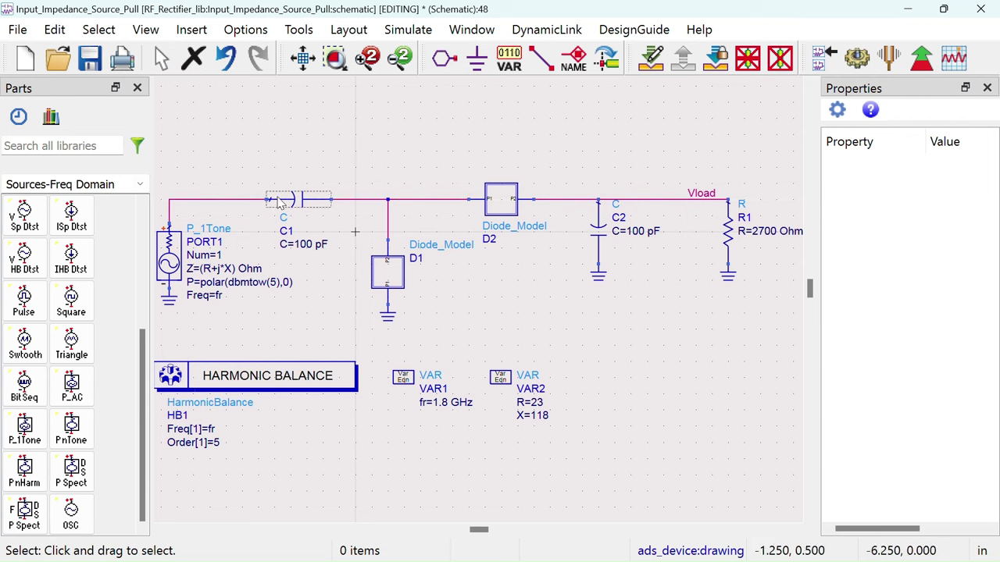
Step: Insert an I_Probe from the Probe Components palette into the output wire between C2 and the Vload label
click(140, 184)
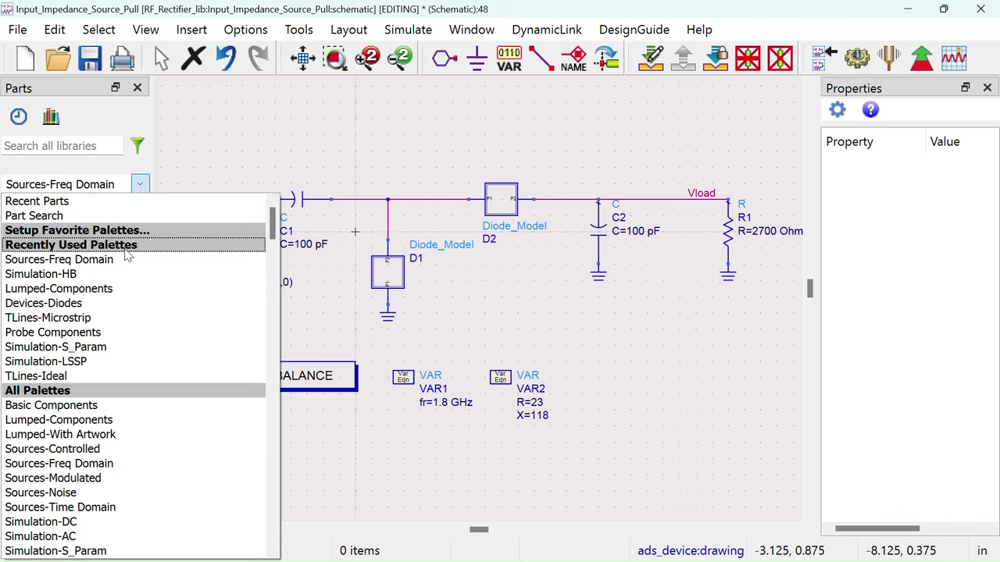
click(53, 332)
click(24, 215)
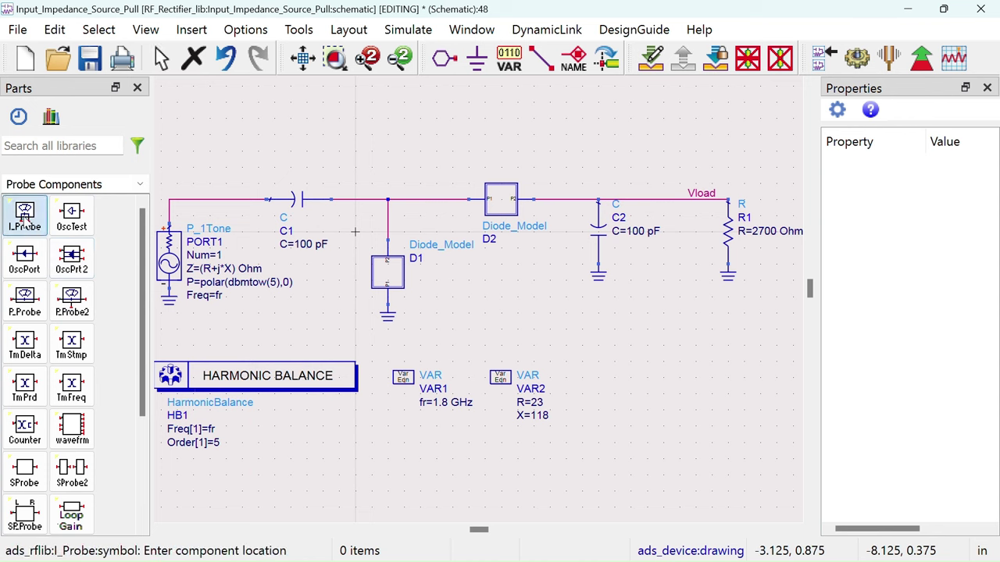
click(639, 200)
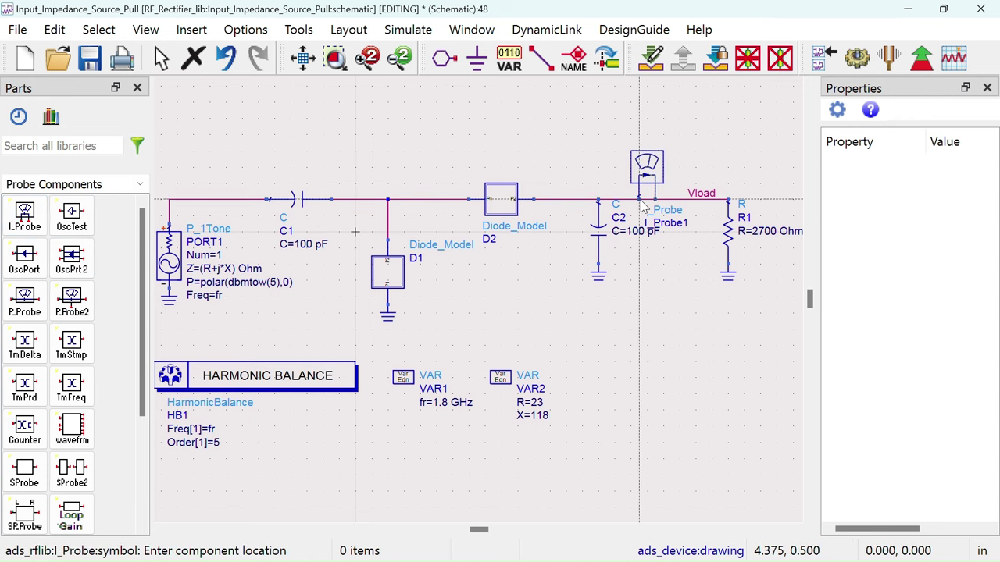
key(Escape)
click(639, 200)
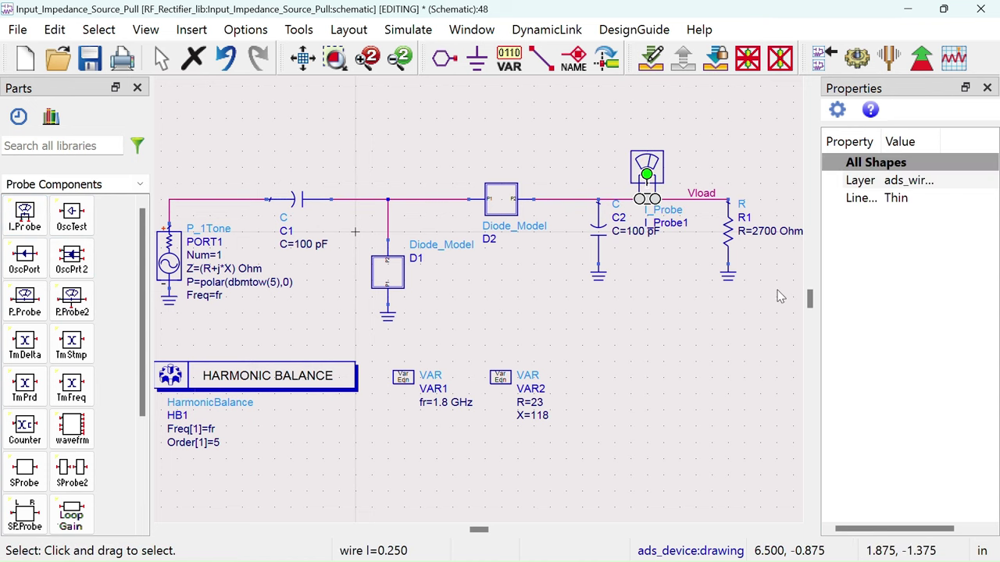
click(779, 291)
Step: Move the current probe's component text above its symbol, clear of the C2 label
click(647, 166)
key(F5)
mouse_move(663, 222)
mouse_down()
mouse_move(629, 156)
mouse_move(628, 119)
mouse_up()
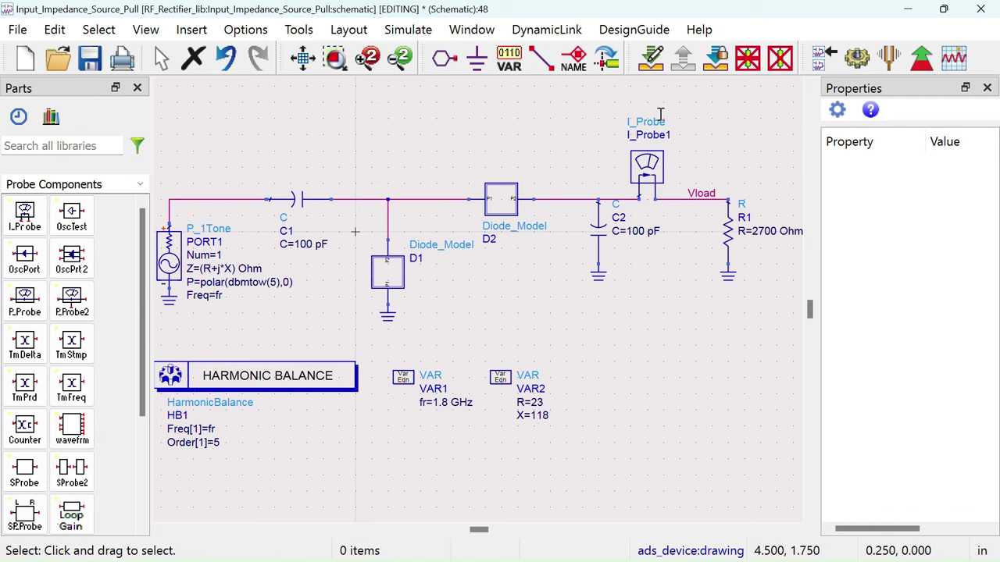
Step: Save the schematic, run the simulation, and maximize the resulting data display window
scroll(541, 359, down, 1)
drag(541, 358, 627, 349)
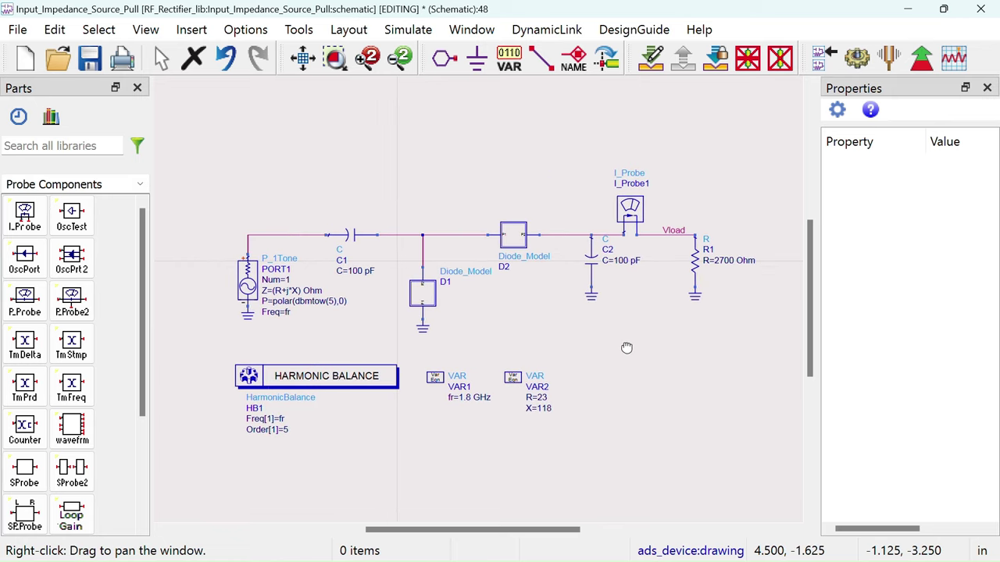
click(92, 59)
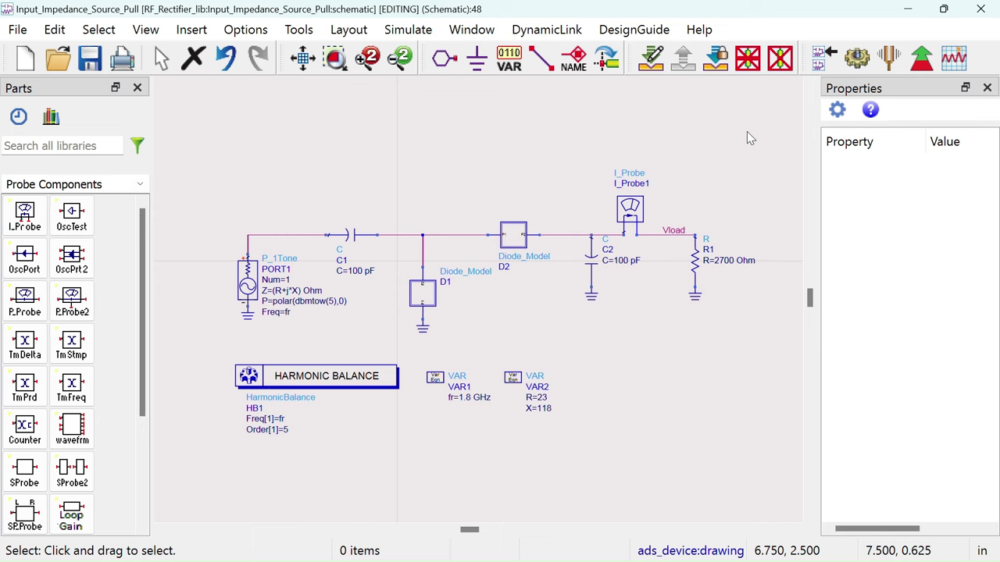
click(856, 58)
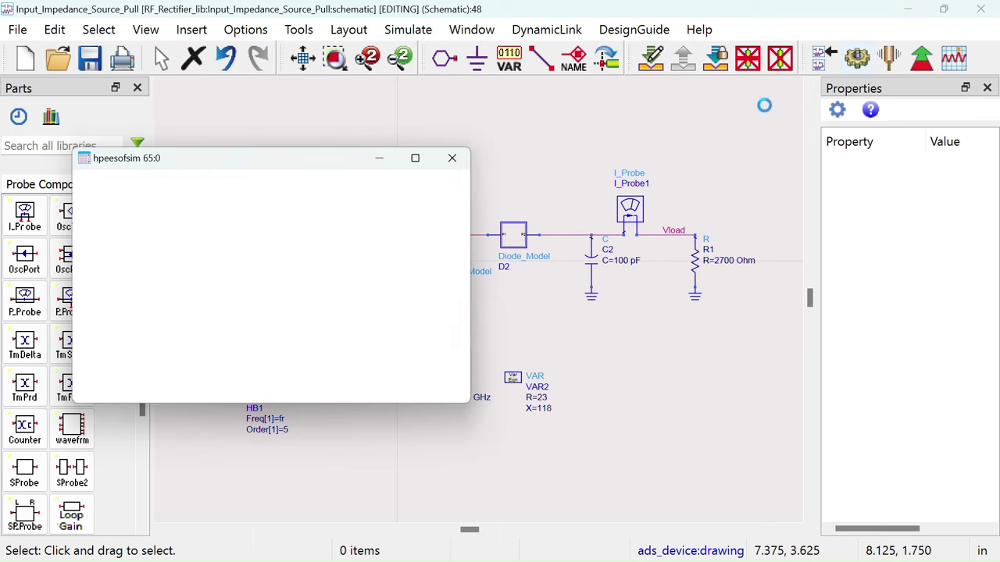
click(415, 158)
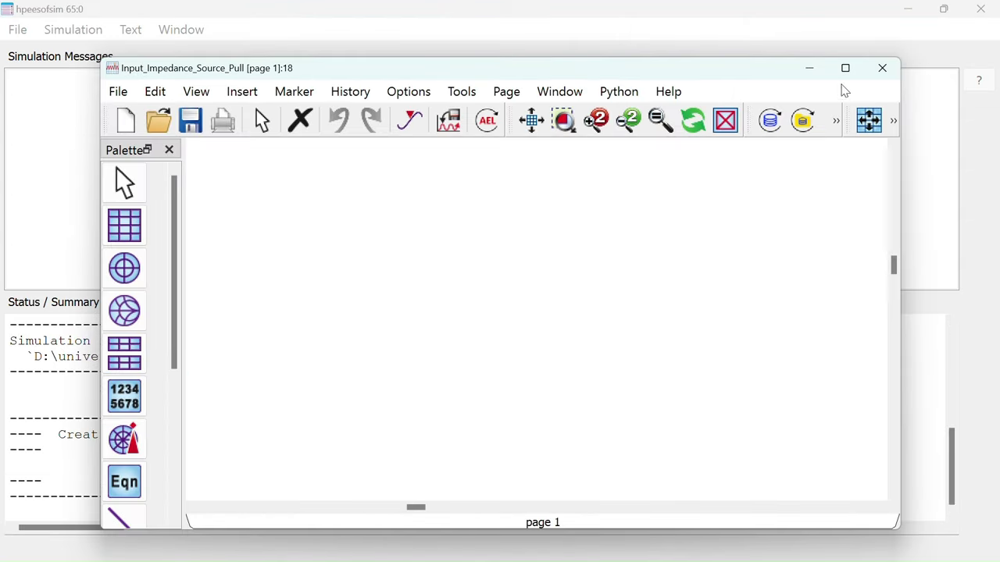
click(845, 68)
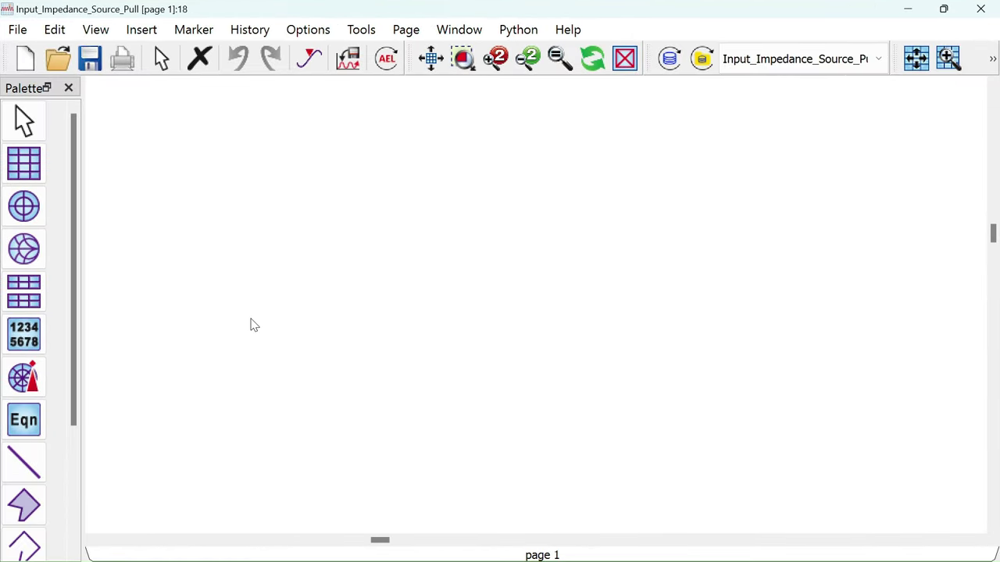
Step: Add the equation PCE=100*(real(Vload[0]*Vload[0])/(2700*0.003)) to the data display page
click(24, 421)
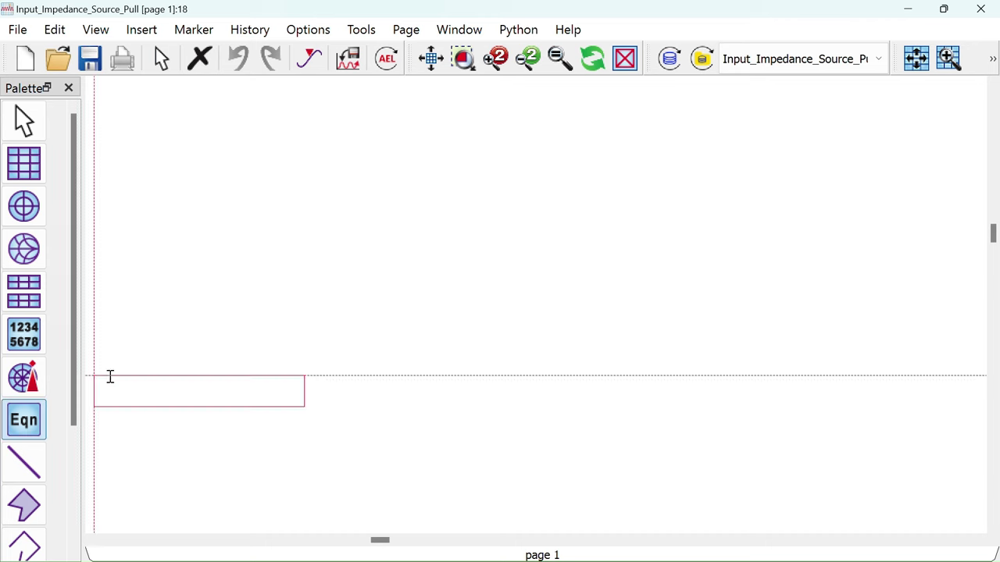
click(204, 205)
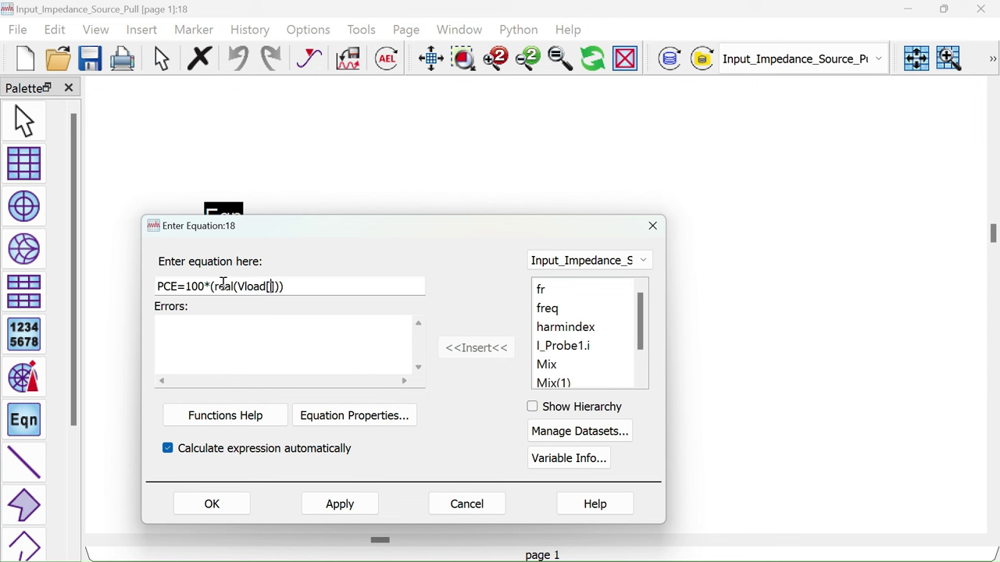
text(0]*Vload[0)
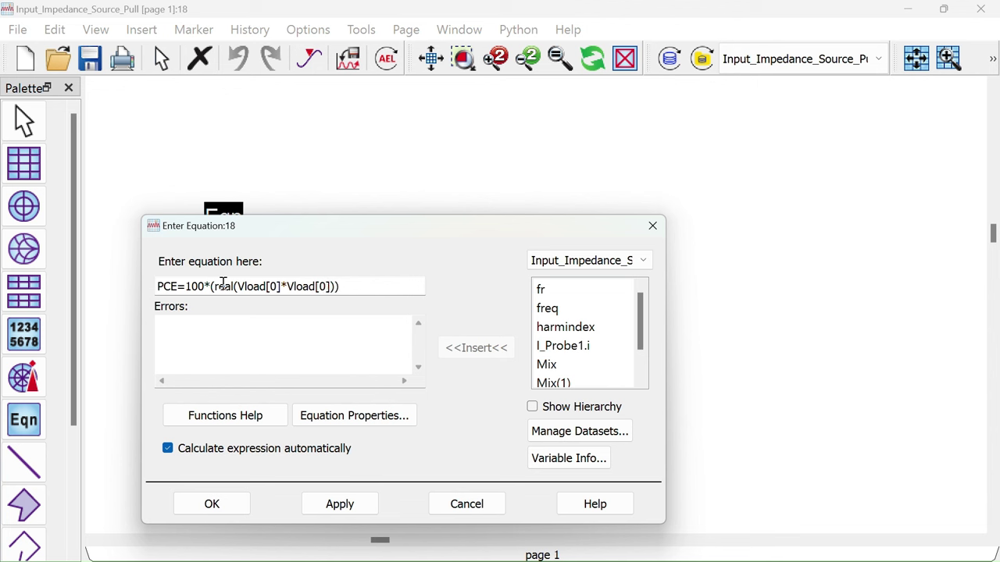
click(336, 286)
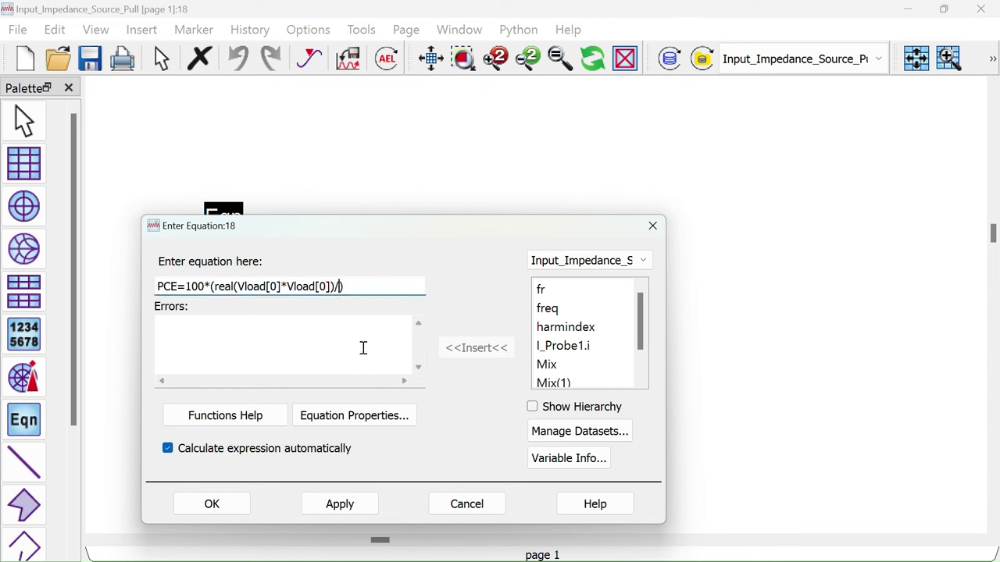
text(/(2700*0.003)
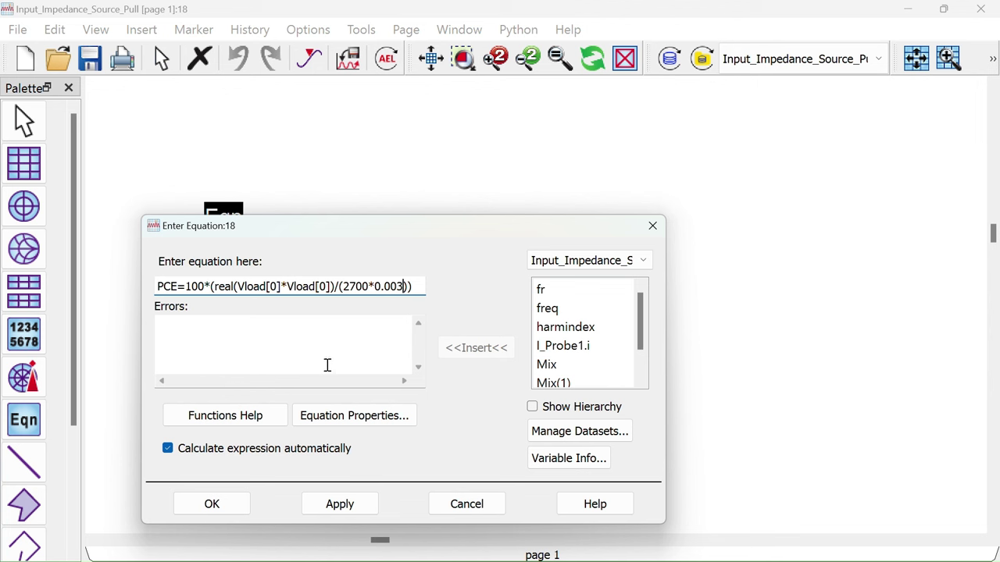
click(226, 503)
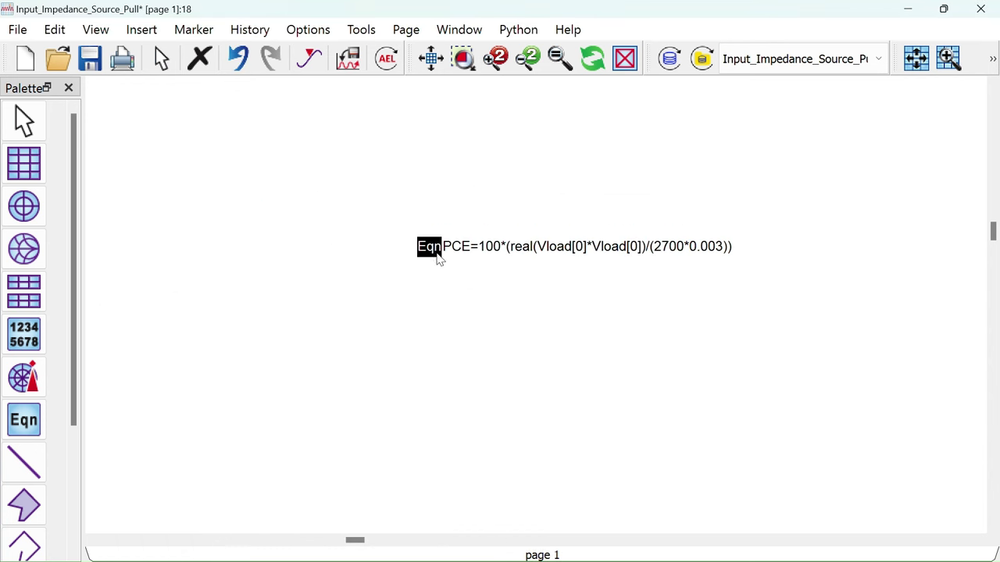
Step: Insert a rectangular plot below the equation with the PCE equation as its trace
drag(436, 251, 231, 172)
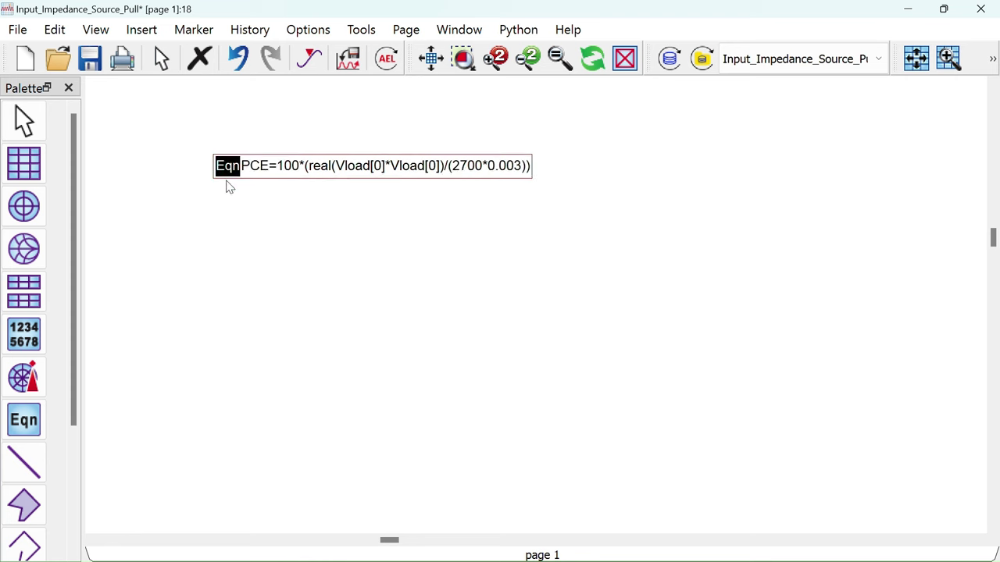
click(26, 163)
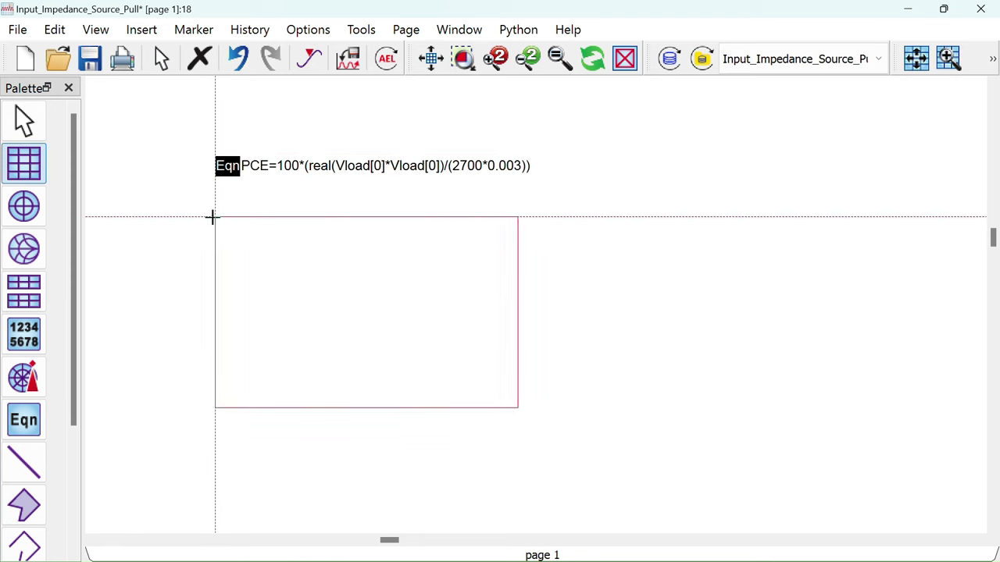
click(218, 218)
click(344, 166)
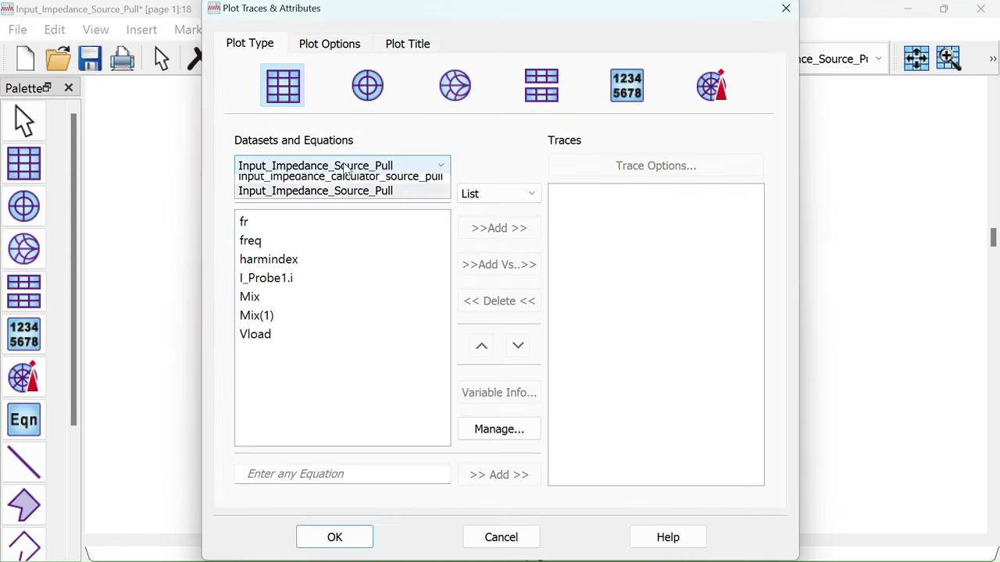
click(318, 183)
double_click(283, 236)
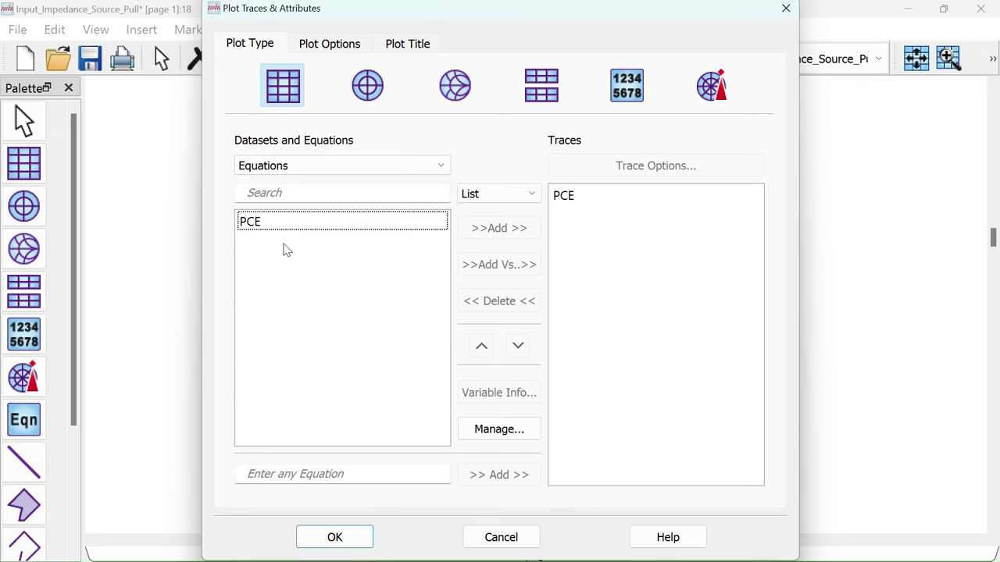
click(331, 539)
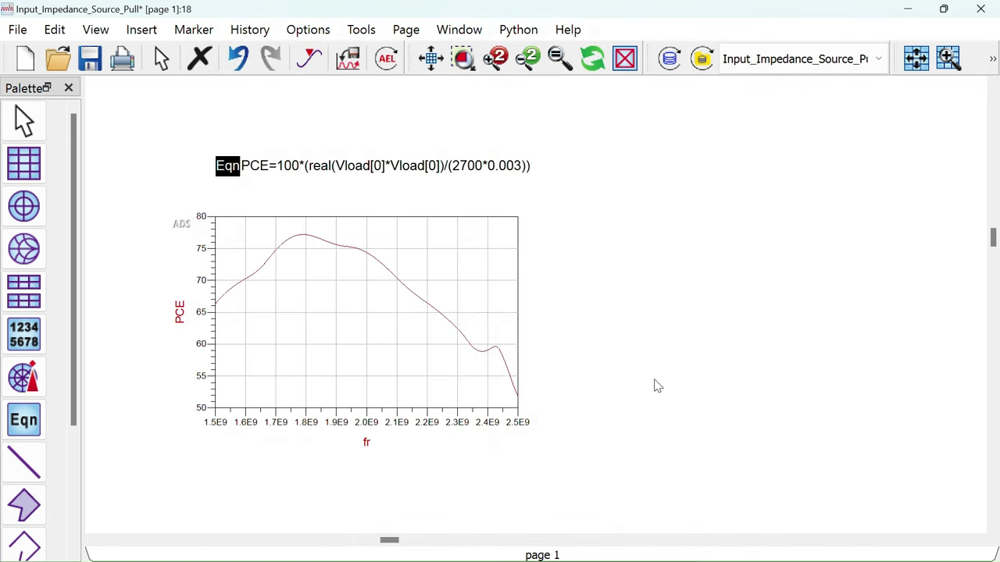
Step: Place a marker on the PCE trace at fr=1.8 GHz and move the equation above the marker readout
click(195, 33)
click(228, 158)
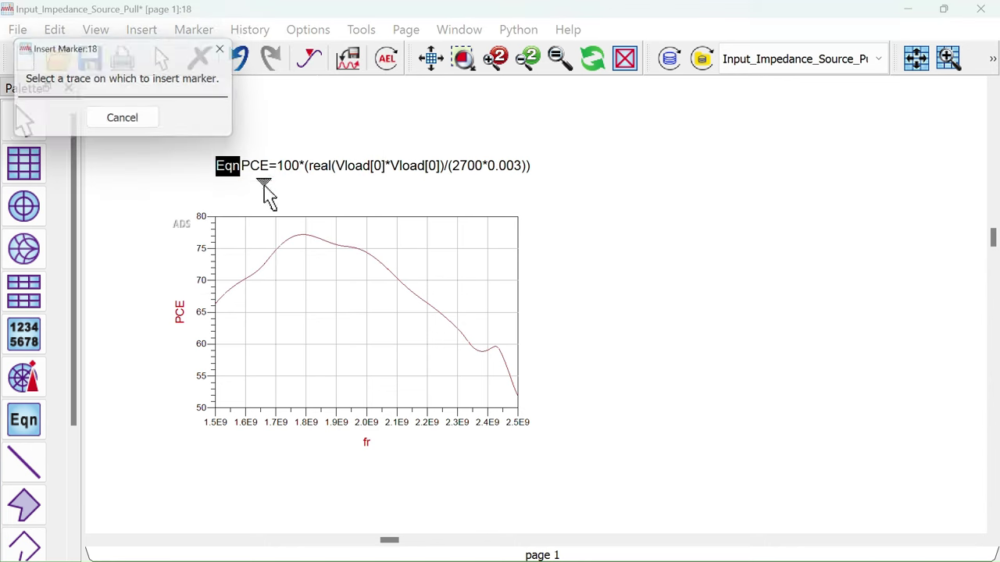
click(305, 235)
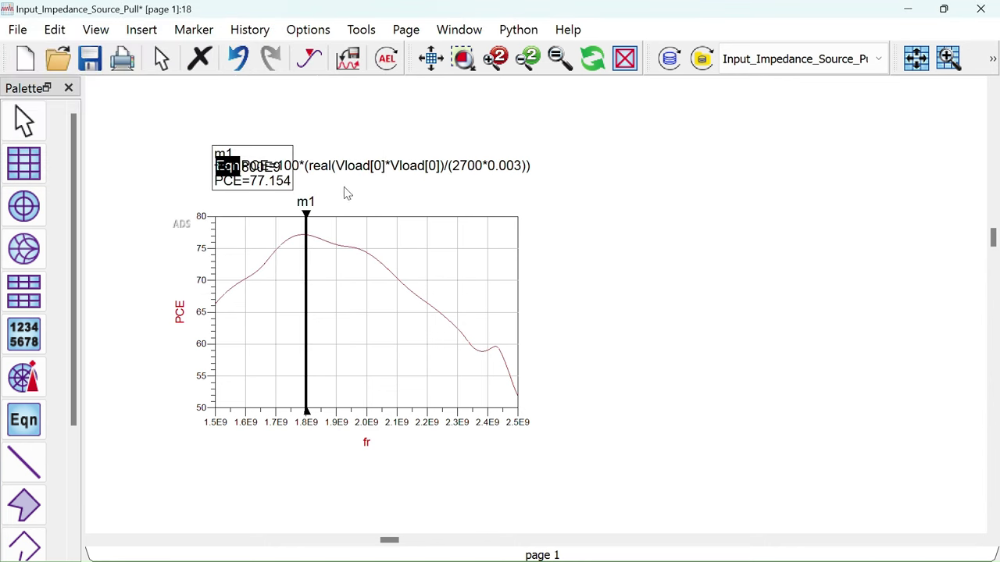
mouse_move(341, 166)
mouse_down()
mouse_move(469, 158)
mouse_move(350, 117)
mouse_up()
click(535, 191)
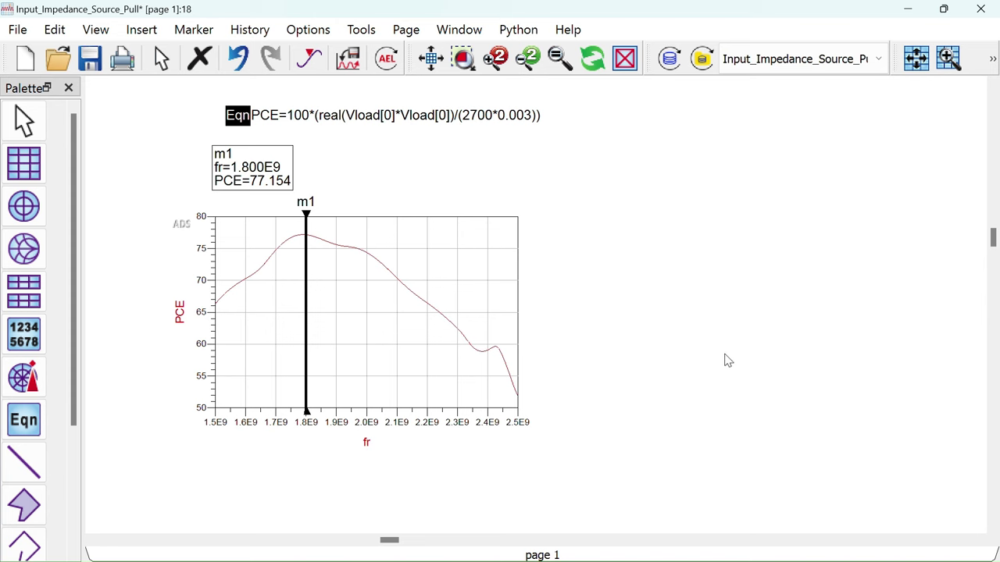
mouse_move(730, 359)
mouse_down()
mouse_move(729, 373)
mouse_move(772, 383)
mouse_move(860, 383)
mouse_up()
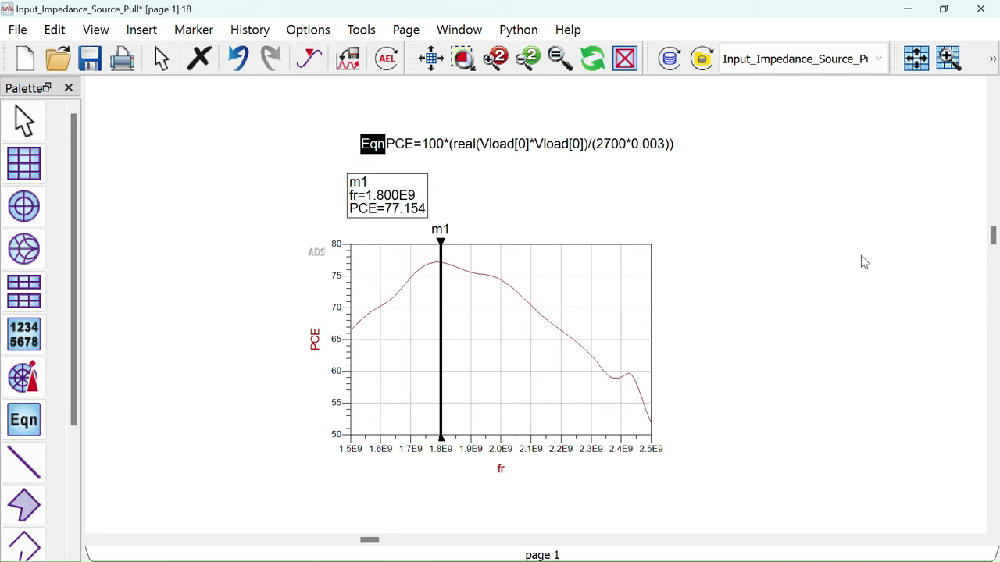
Step: Save the data display, close it along with the simulation status and Component Library windows, and minimize the source-pull schematic
click(90, 60)
click(978, 11)
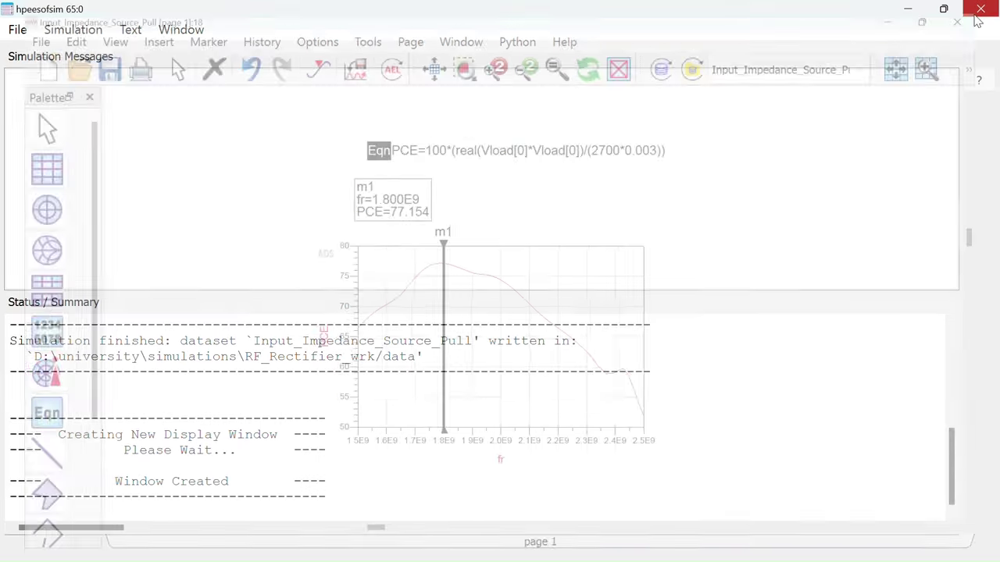
click(980, 9)
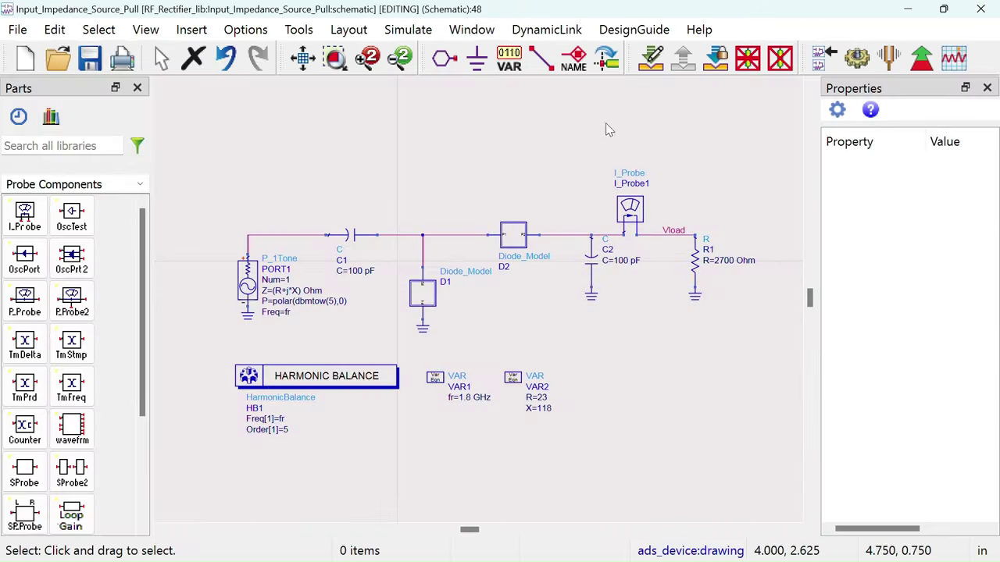
click(909, 9)
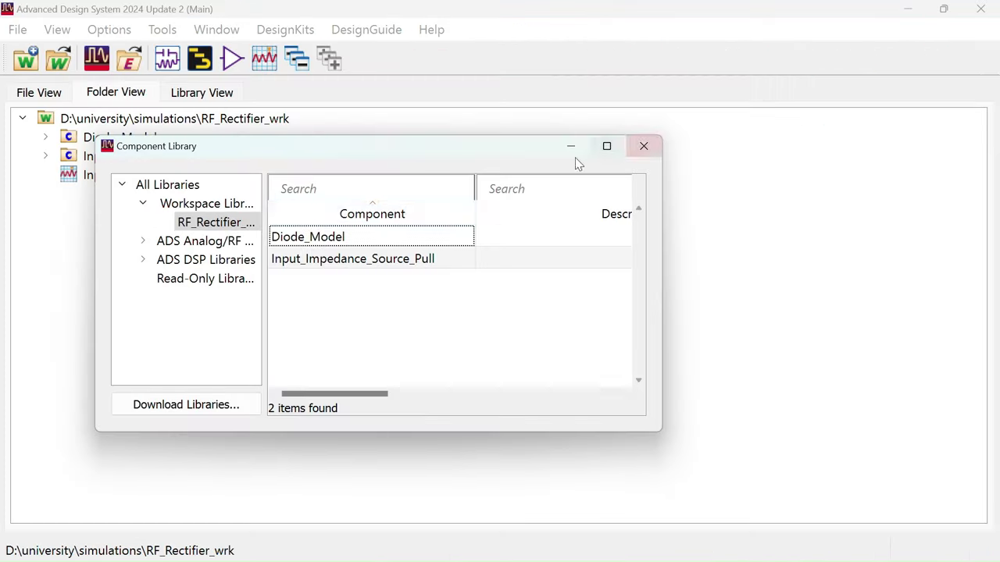
click(644, 148)
Step: Create a new schematic in a cell named Matching_Network
click(168, 60)
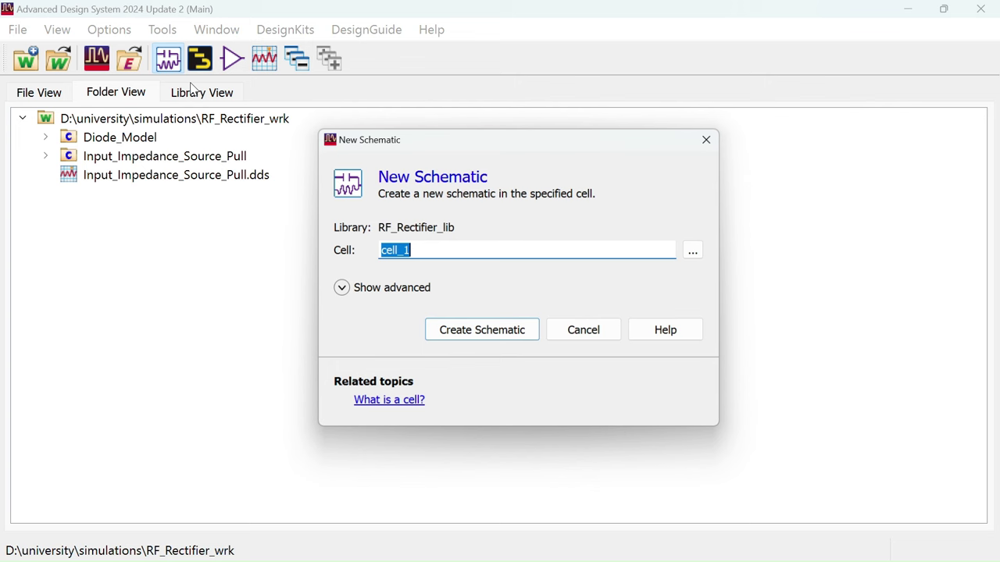
text(Match)
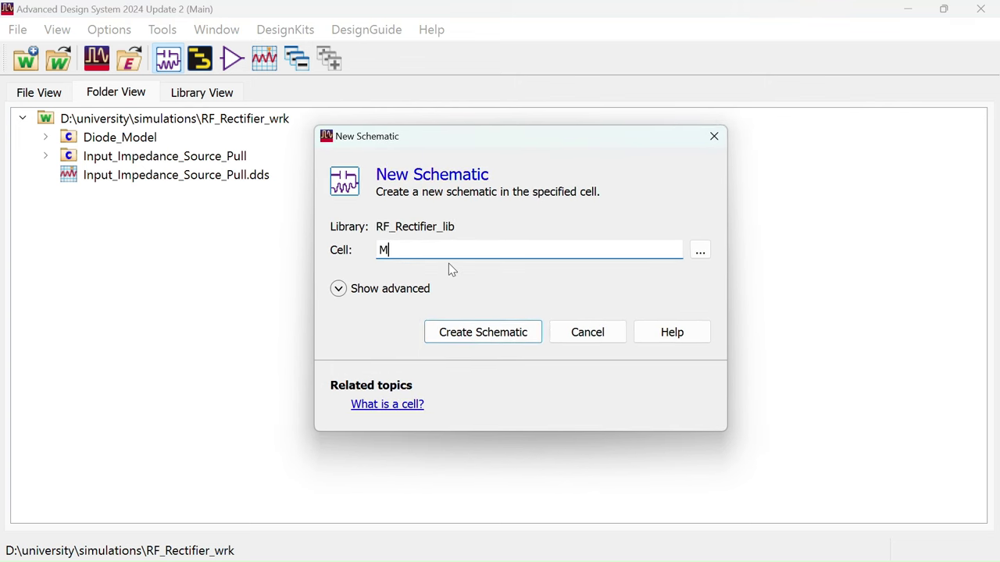
text(ing_Network)
click(475, 338)
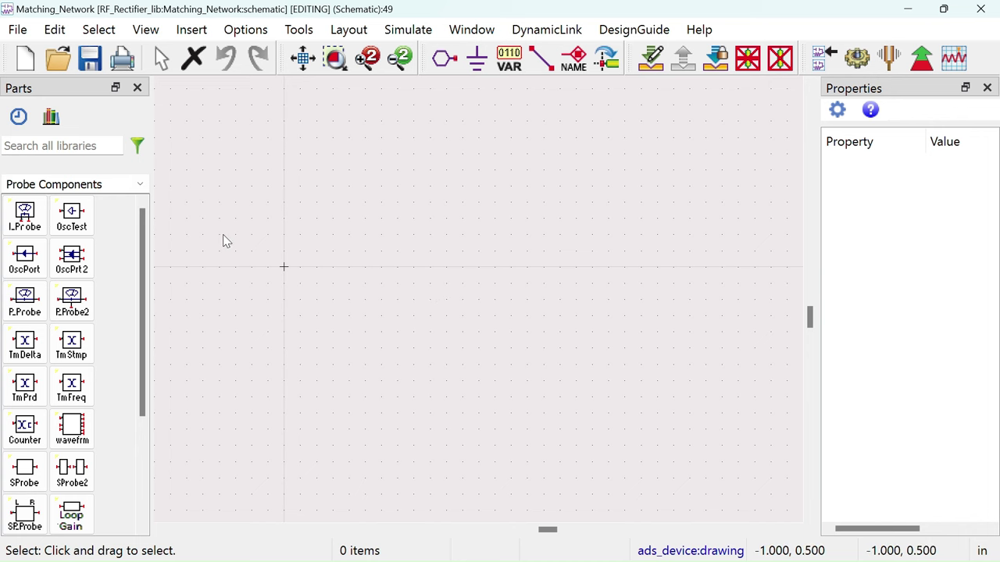
Step: Switch the parts palette to Impedance Matching
click(139, 184)
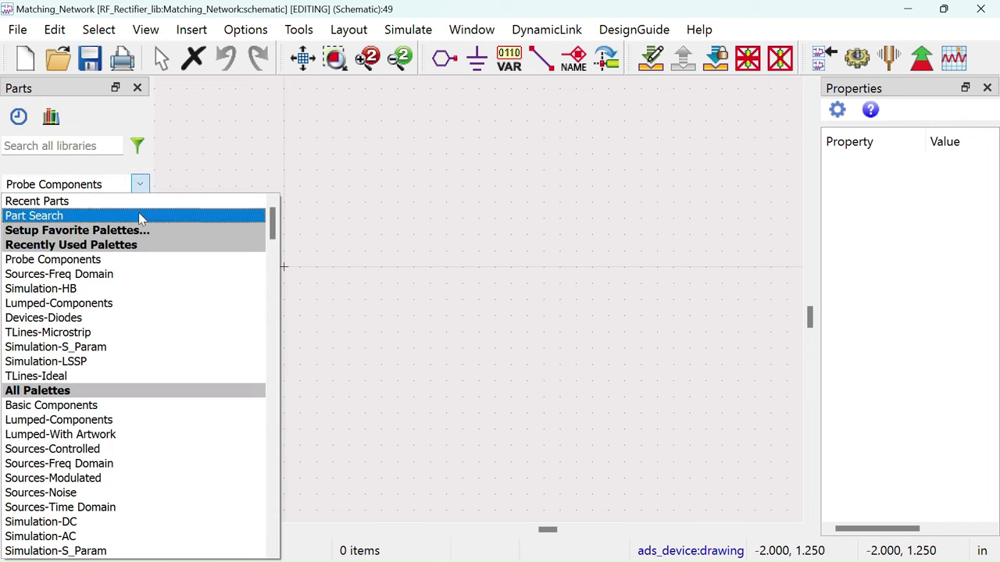
scroll(115, 383, down, 4)
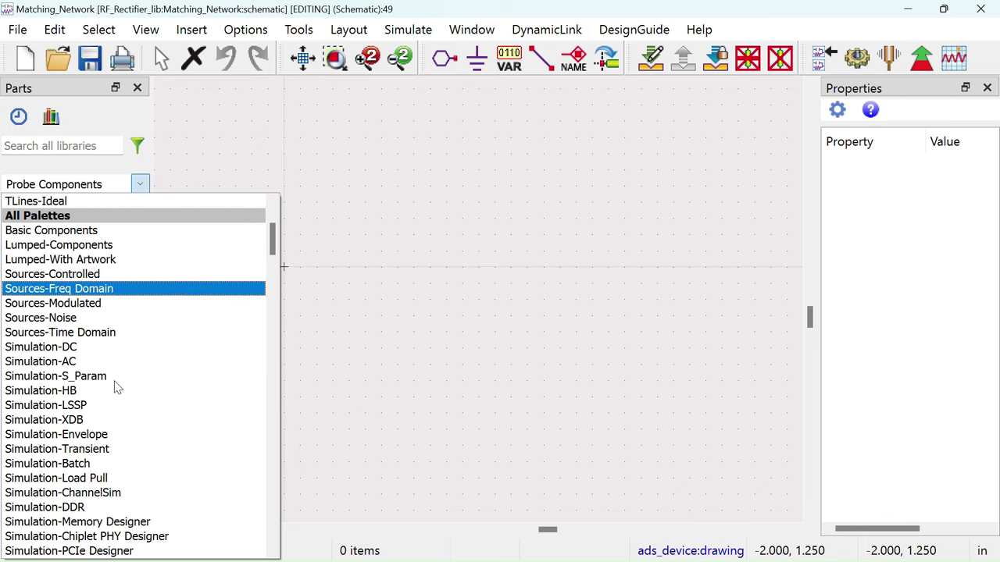
scroll(116, 388, down, 4)
scroll(116, 383, down, 5)
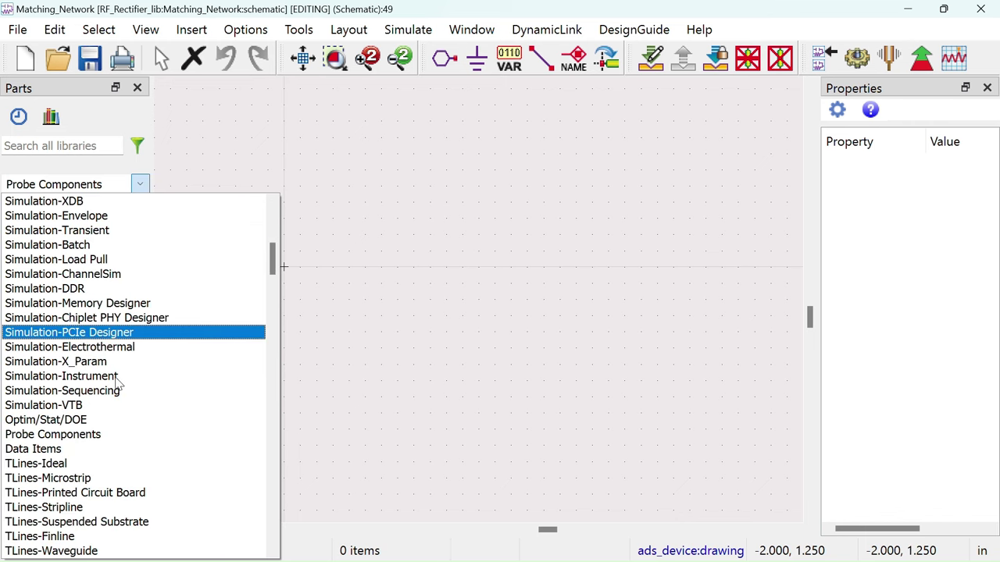
scroll(115, 383, down, 5)
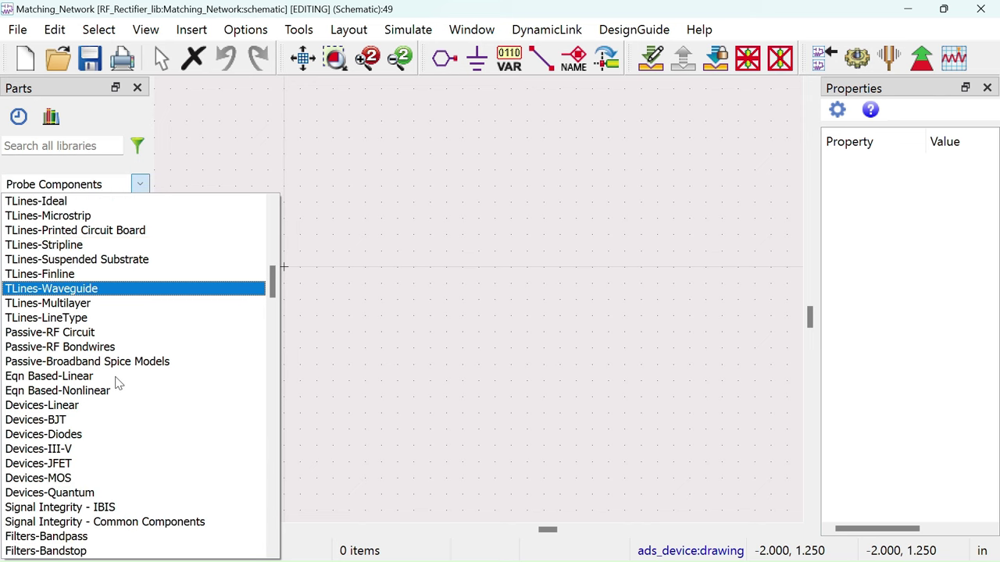
scroll(115, 380, down, 1)
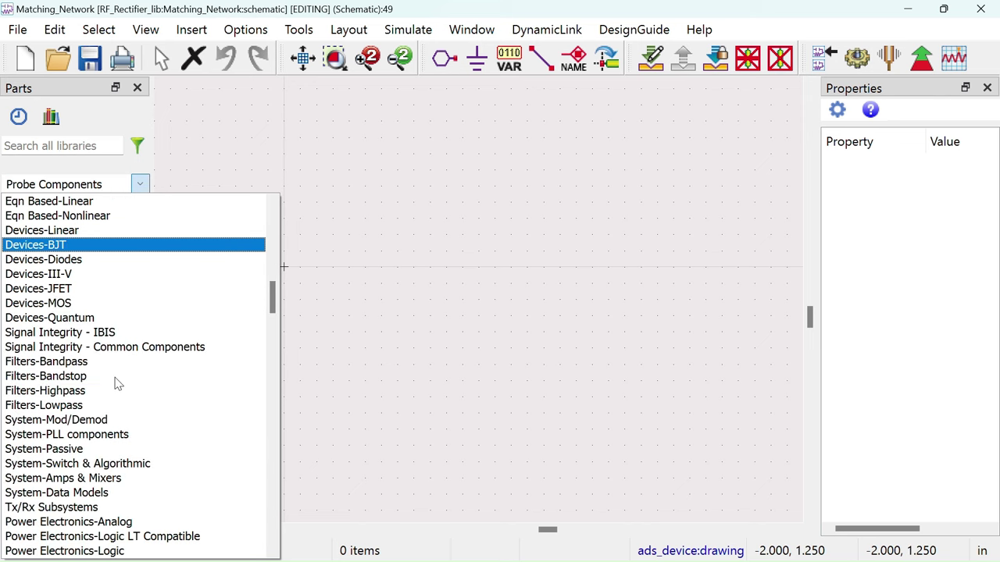
scroll(115, 383, down, 4)
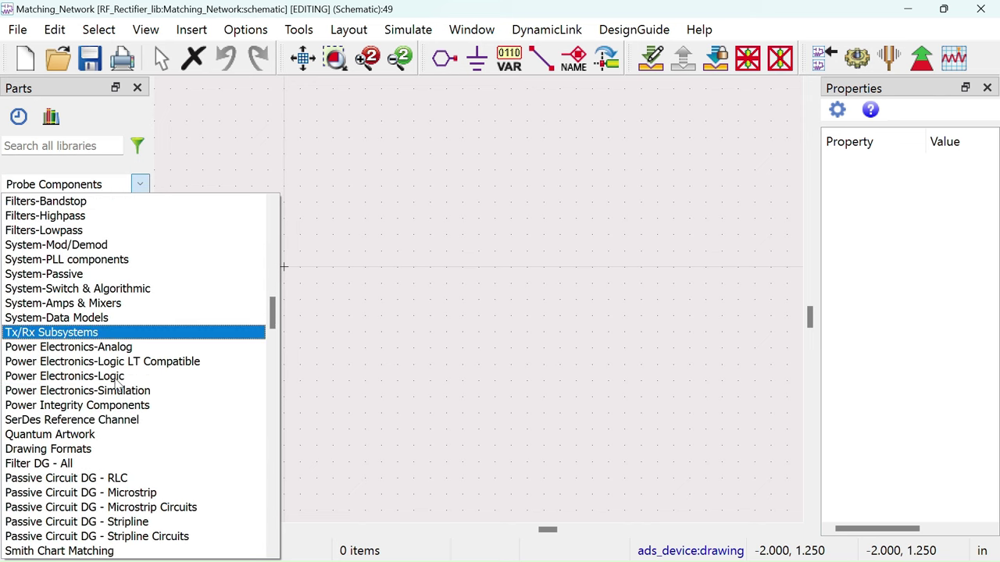
scroll(115, 382, down, 1)
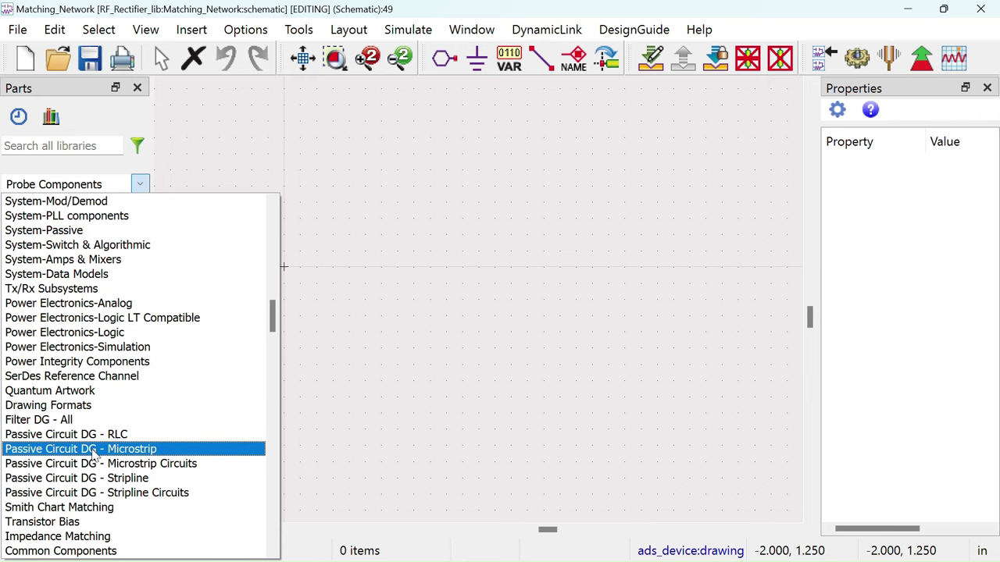
click(84, 536)
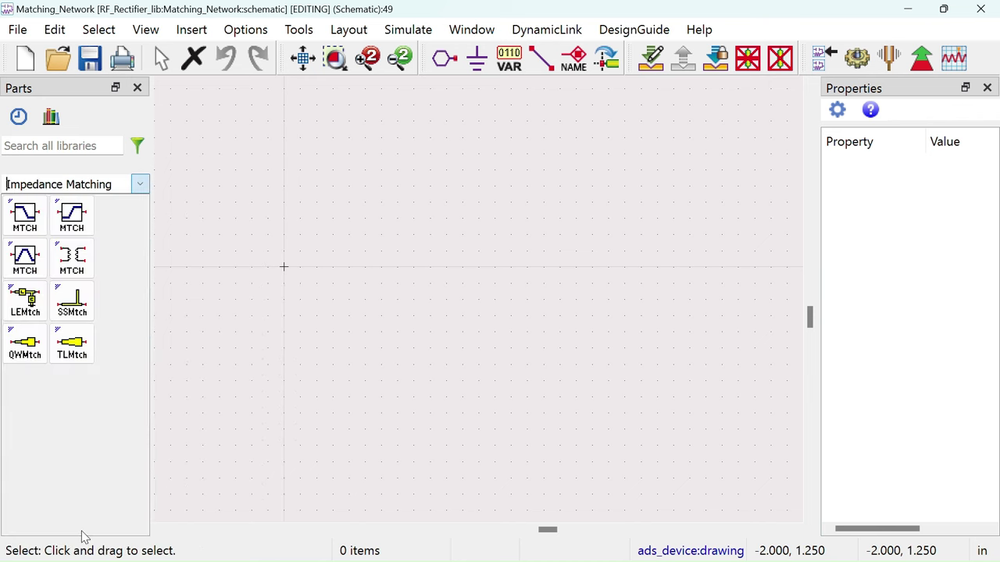
Step: Place one Smith chart matching component from the Smith Chart Matching palette on the Matching_Network schematic
click(140, 183)
scroll(91, 407, down, 4)
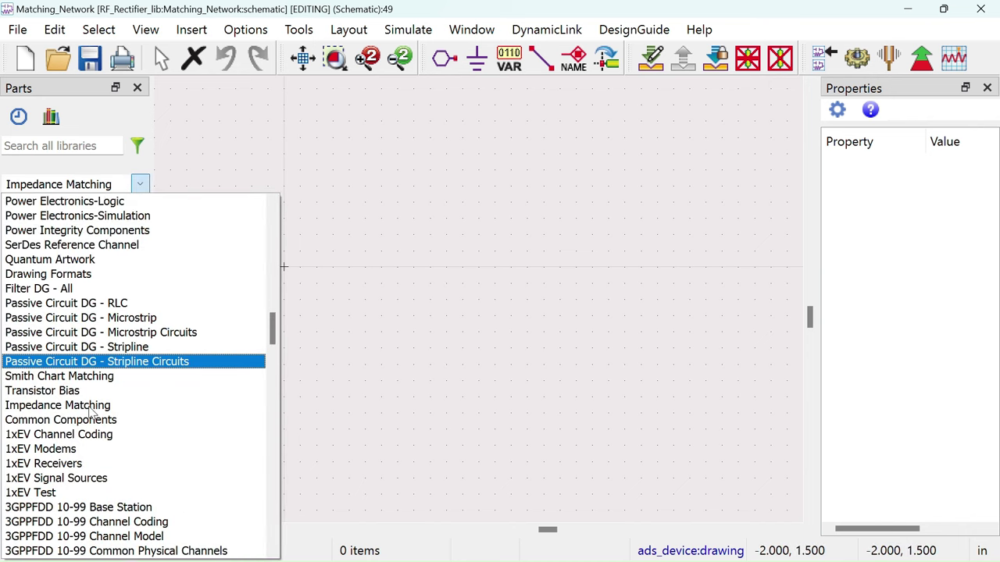
scroll(90, 413, down, 8)
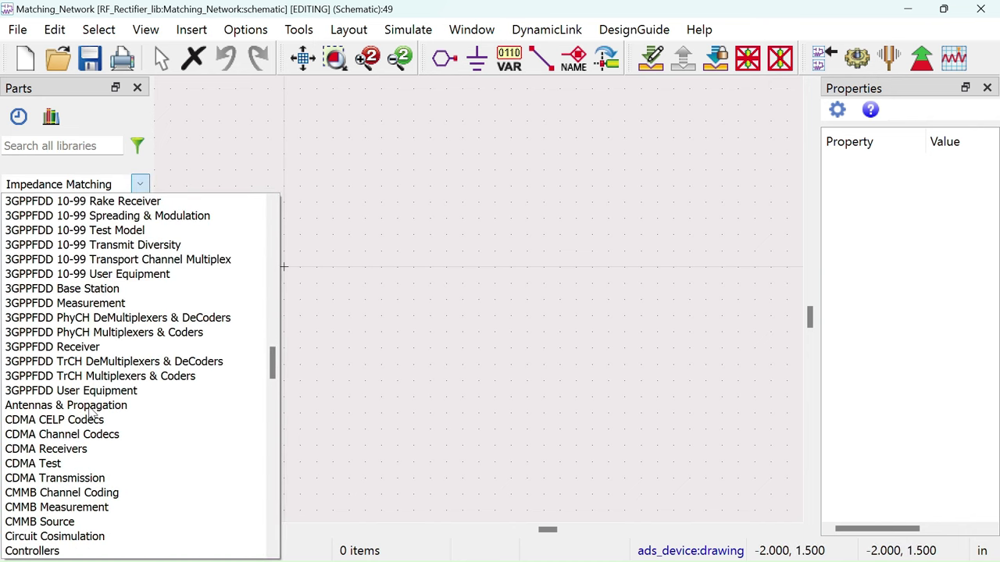
scroll(90, 414, down, 9)
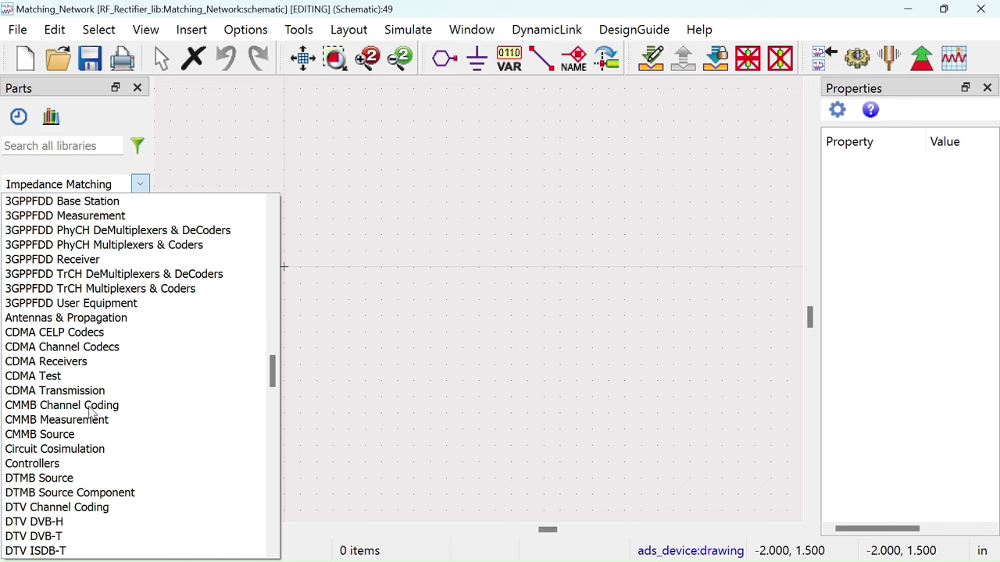
scroll(91, 414, down, 1)
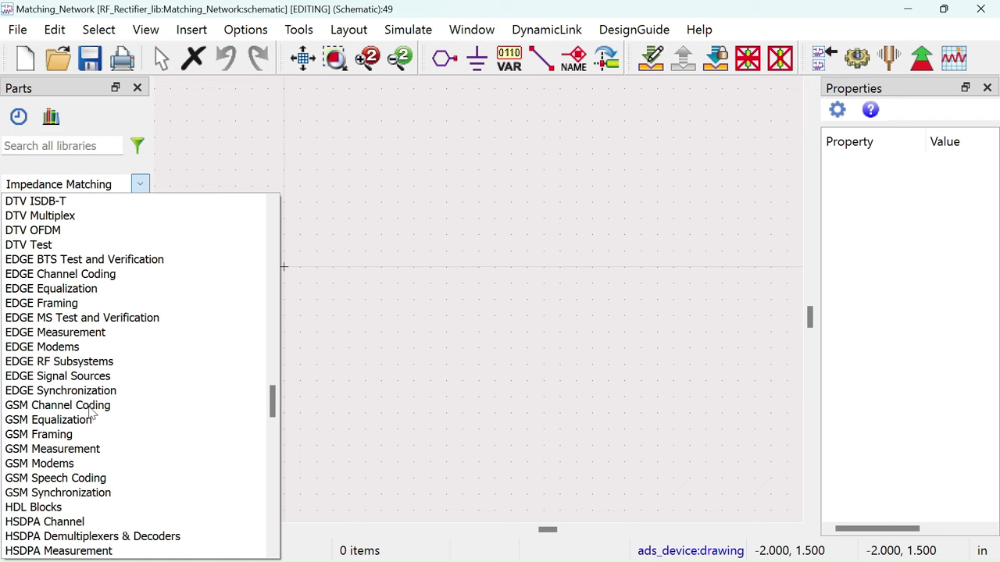
scroll(90, 414, up, 17)
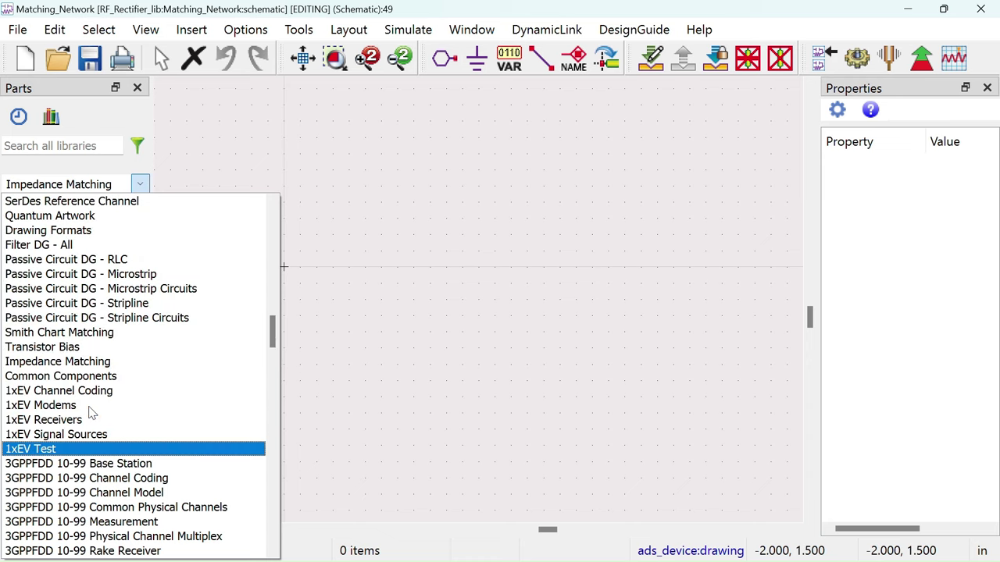
click(89, 334)
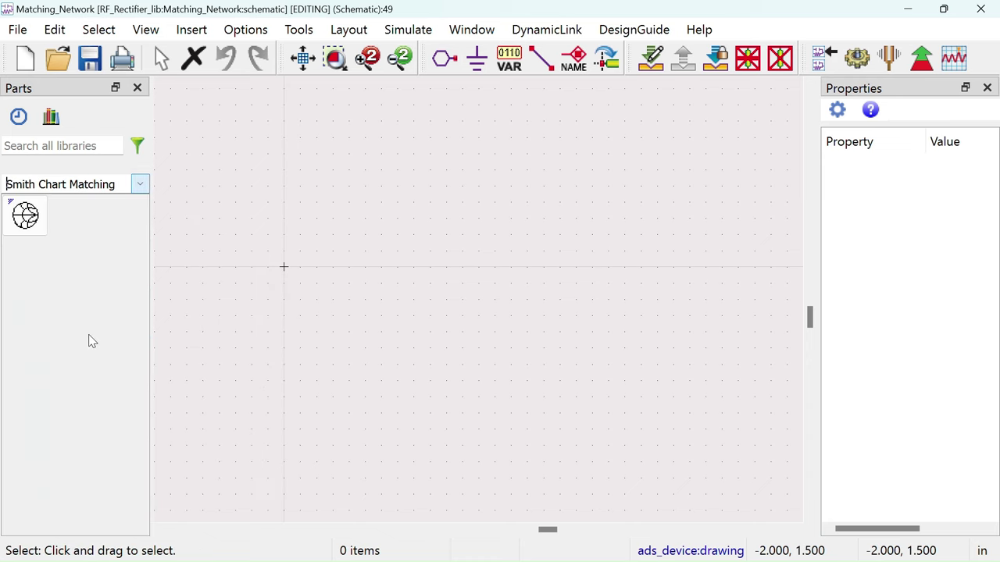
click(25, 215)
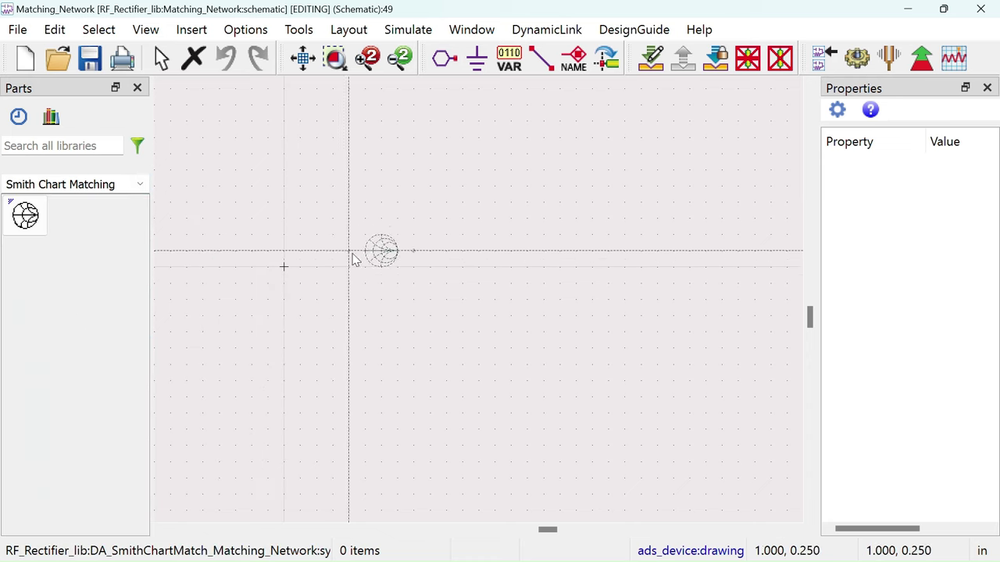
click(405, 297)
right_click(491, 203)
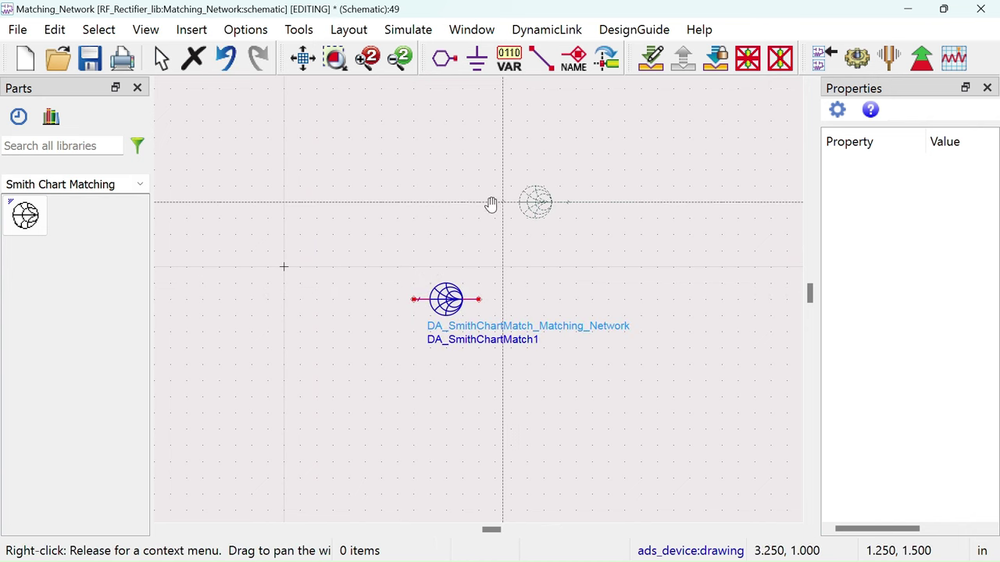
click(532, 222)
Step: Open the Smith Chart Utility and update the SmartComponent DA_SmithChartMatch1 from the utility
scroll(631, 266, up, 3)
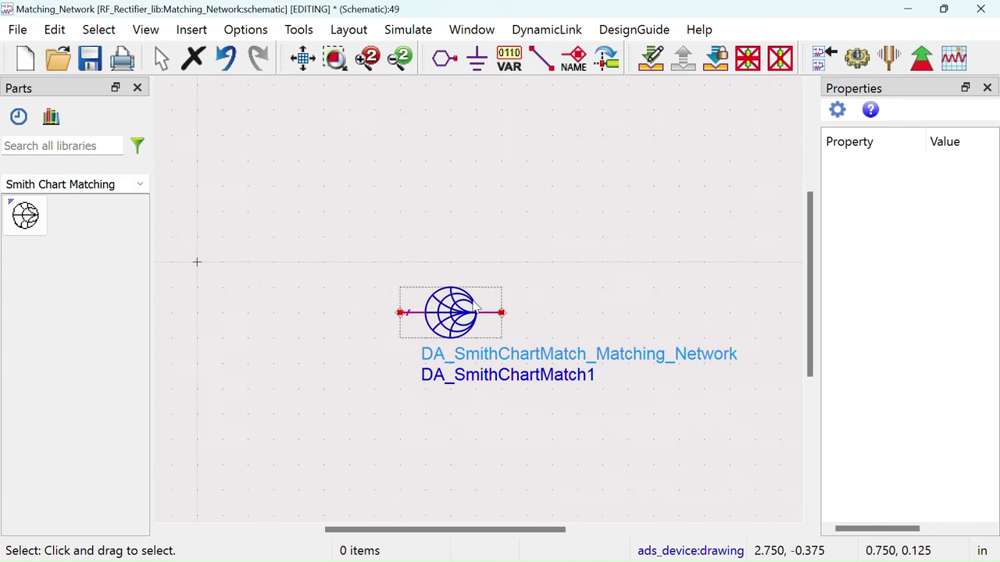
drag(631, 266, 578, 230)
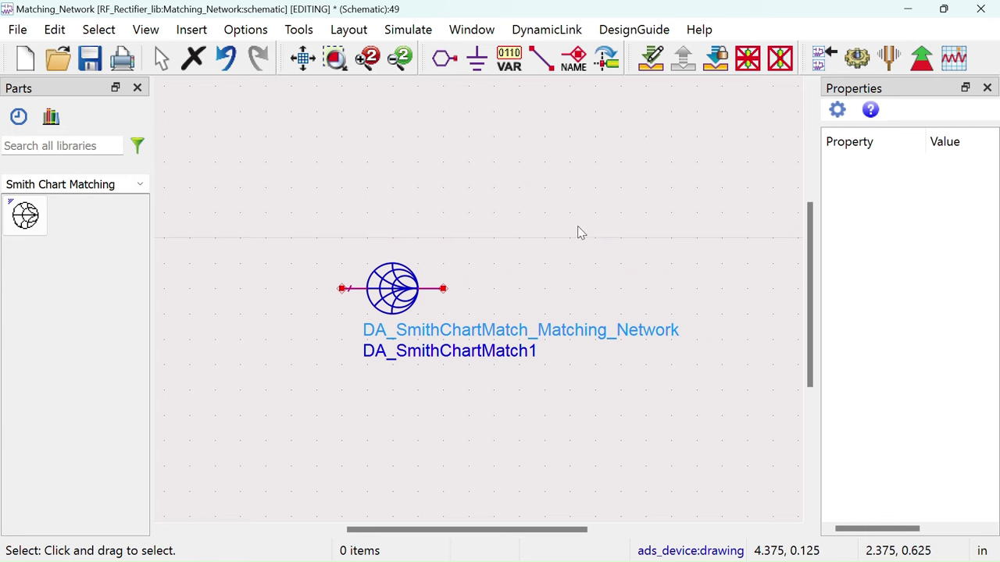
click(298, 31)
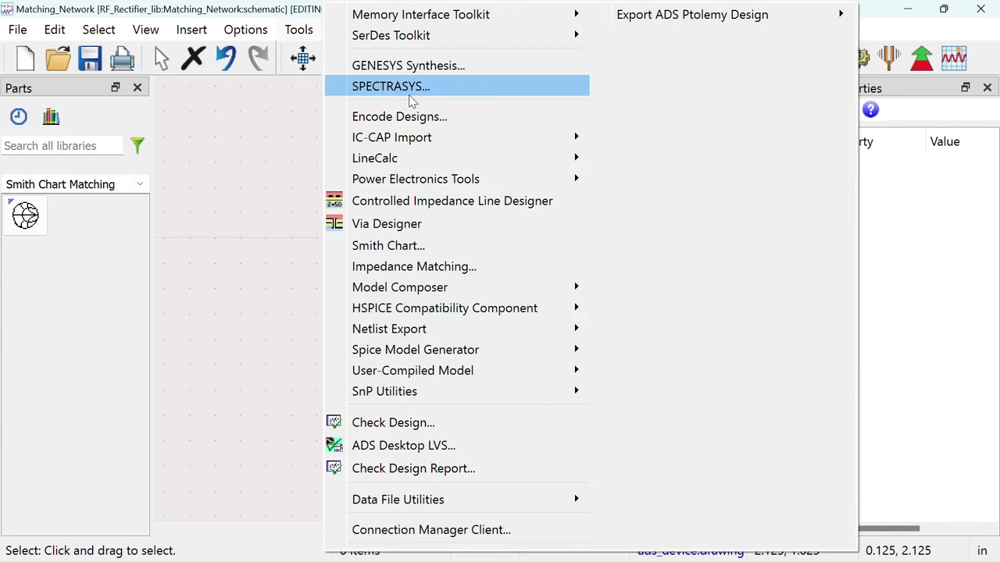
click(384, 245)
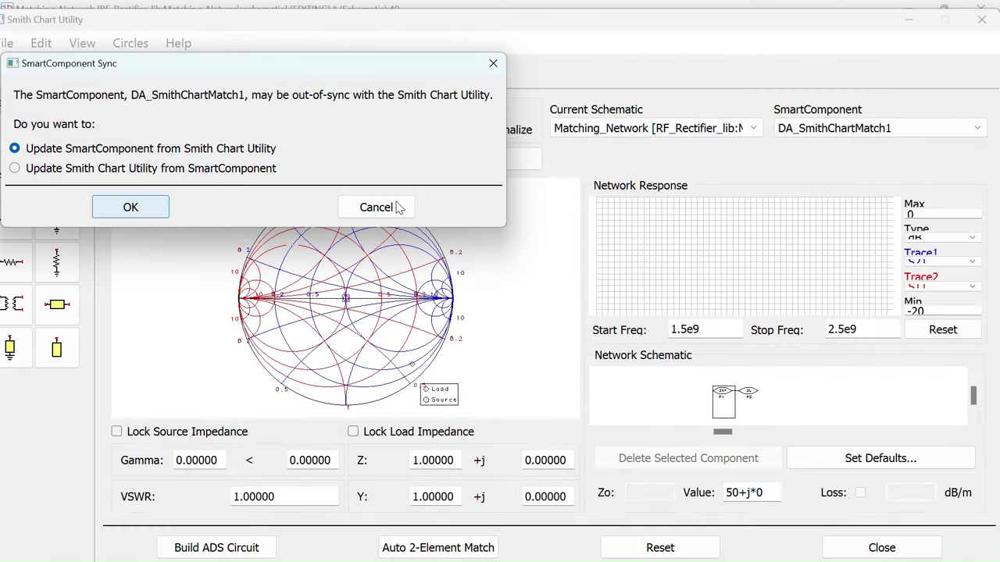
click(163, 208)
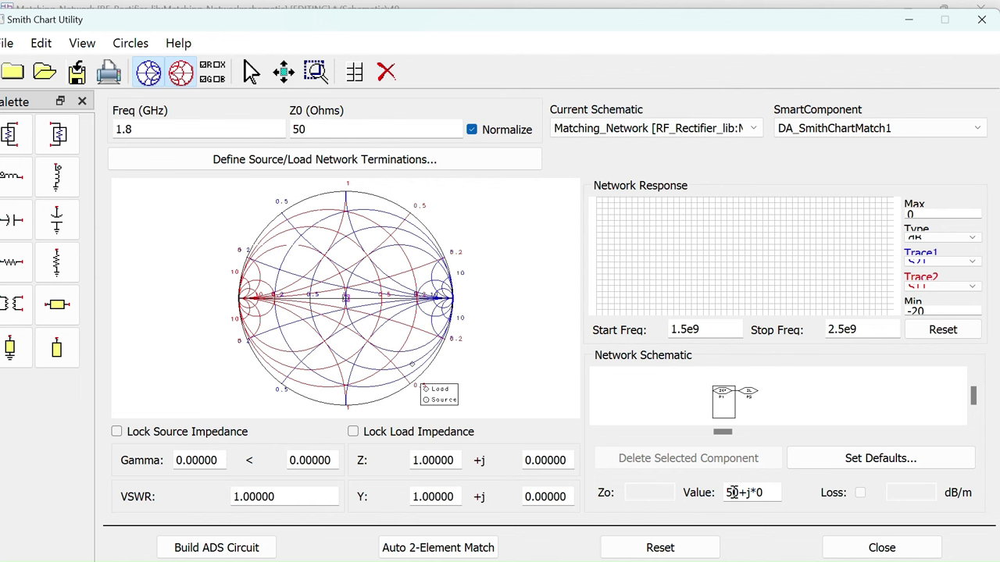
Step: Examine the load termination's impedance value and the type and trace options of the network response
click(750, 397)
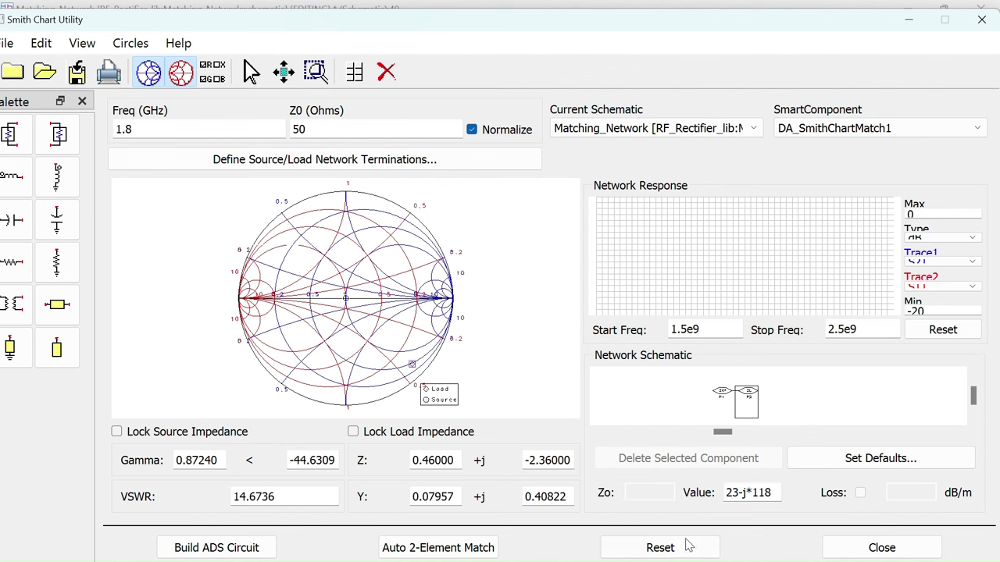
click(969, 238)
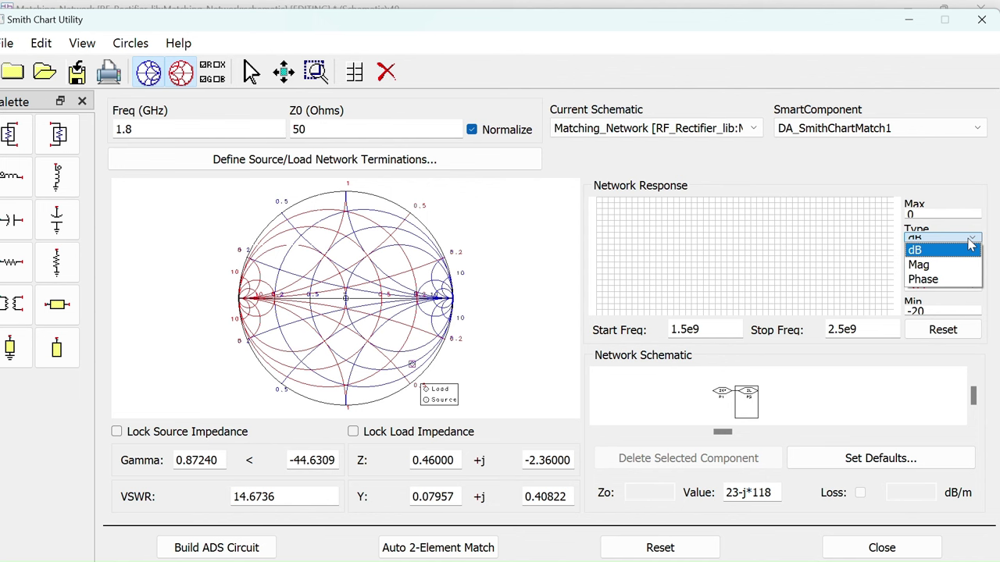
click(969, 245)
click(971, 264)
click(972, 267)
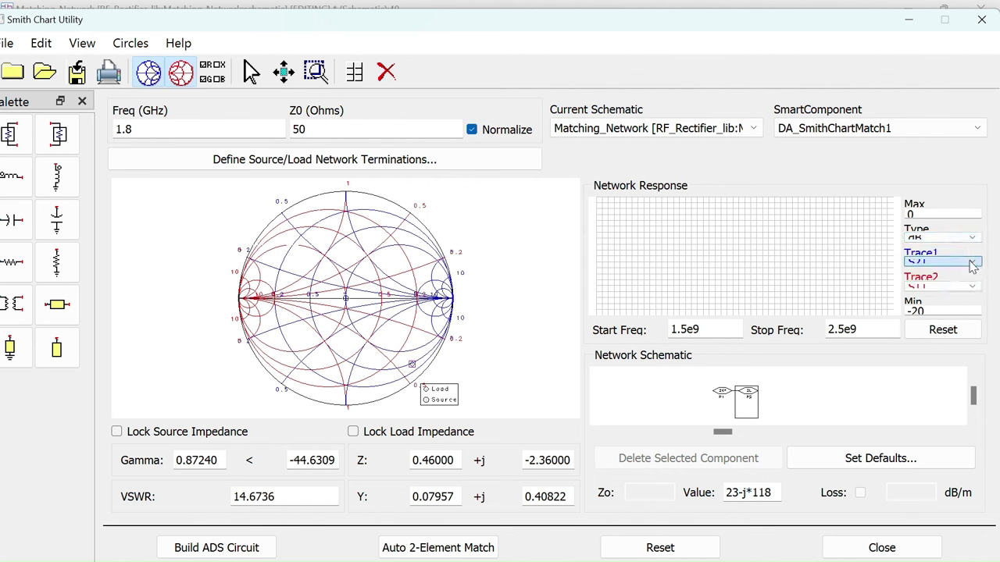
click(973, 288)
click(973, 296)
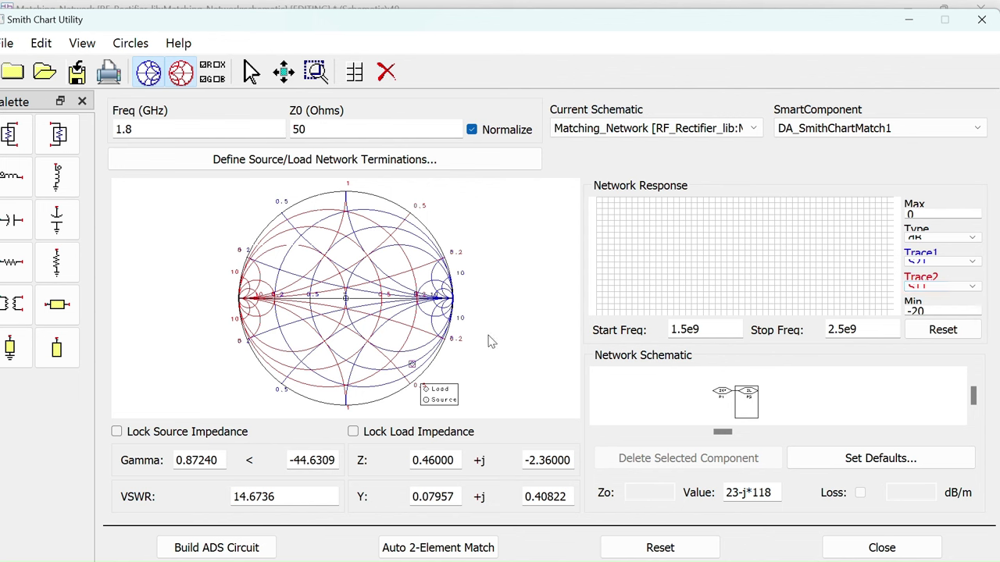
Step: Add a series transmission line to the matching network with Zo 80 and an electrical length of 43.2 degrees
click(57, 307)
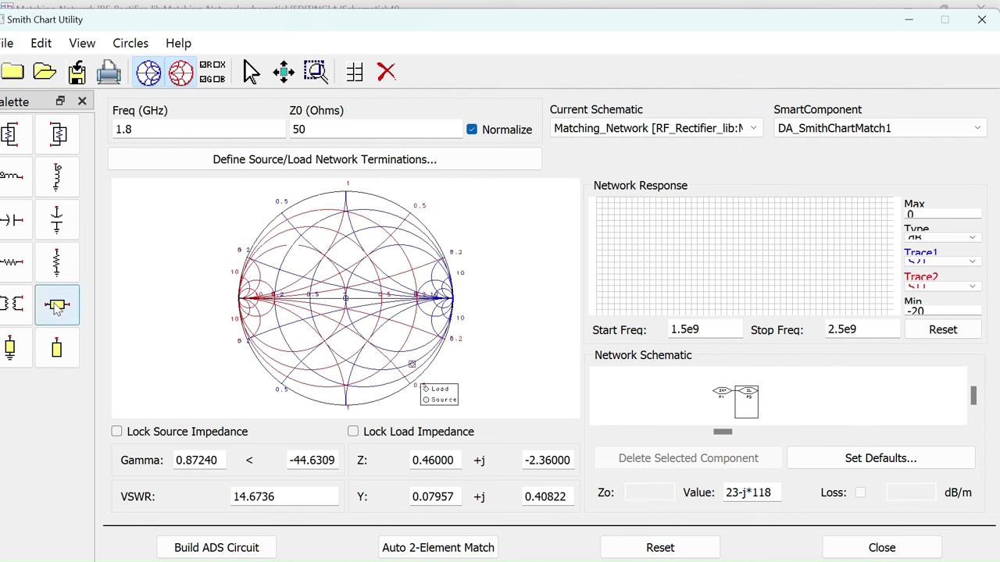
click(264, 343)
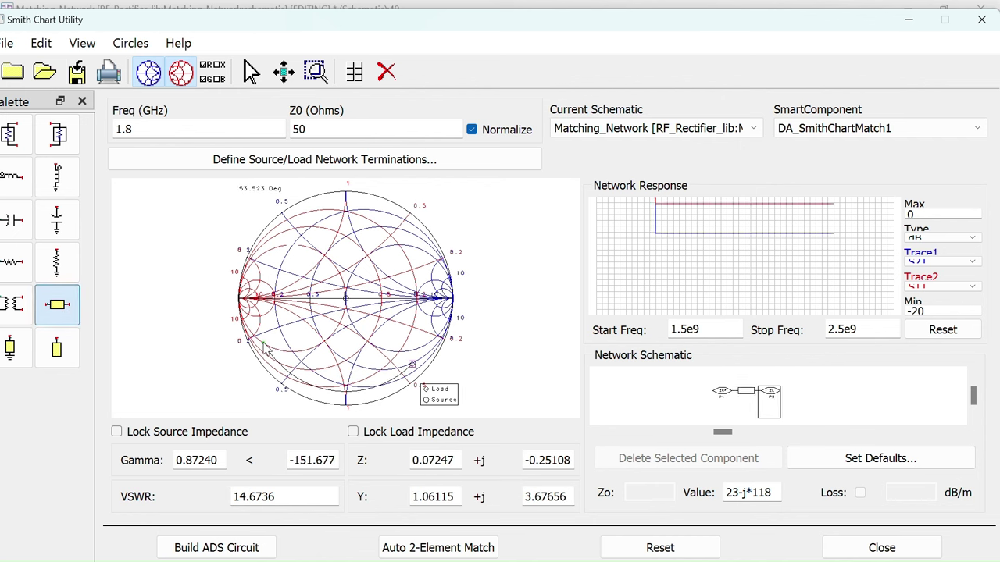
click(746, 391)
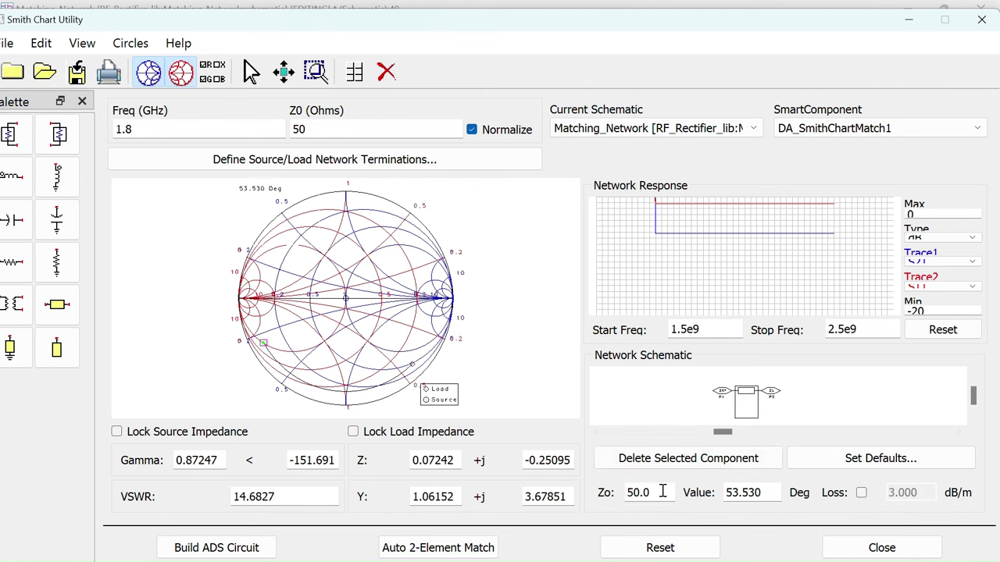
drag(658, 492, 628, 486)
text(80)
key(Tab)
text(4)
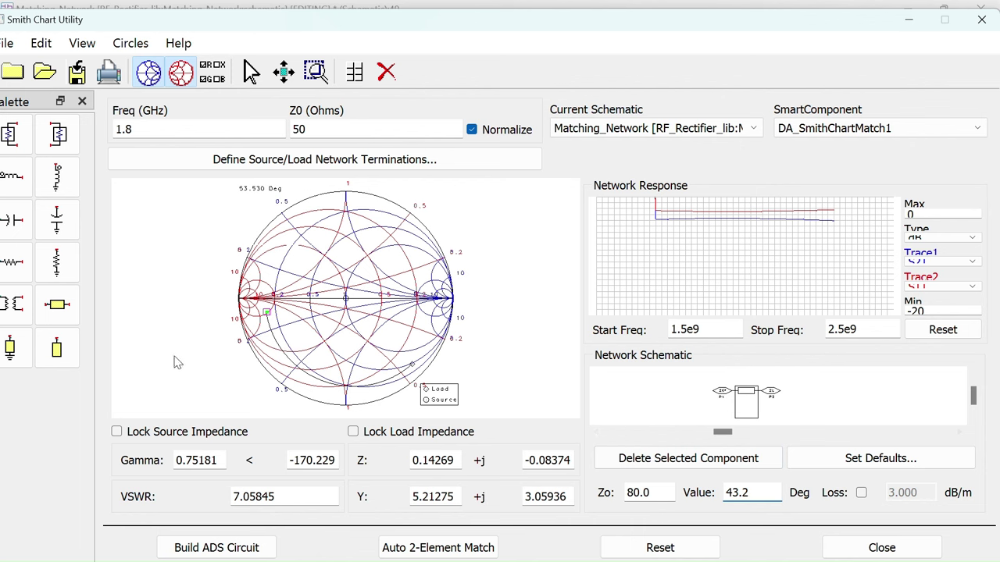
Step: Add a shorted shunt stub that brings the match near the chart centre, with Zo 65 and an electrical length of 21.2 degrees
click(10, 349)
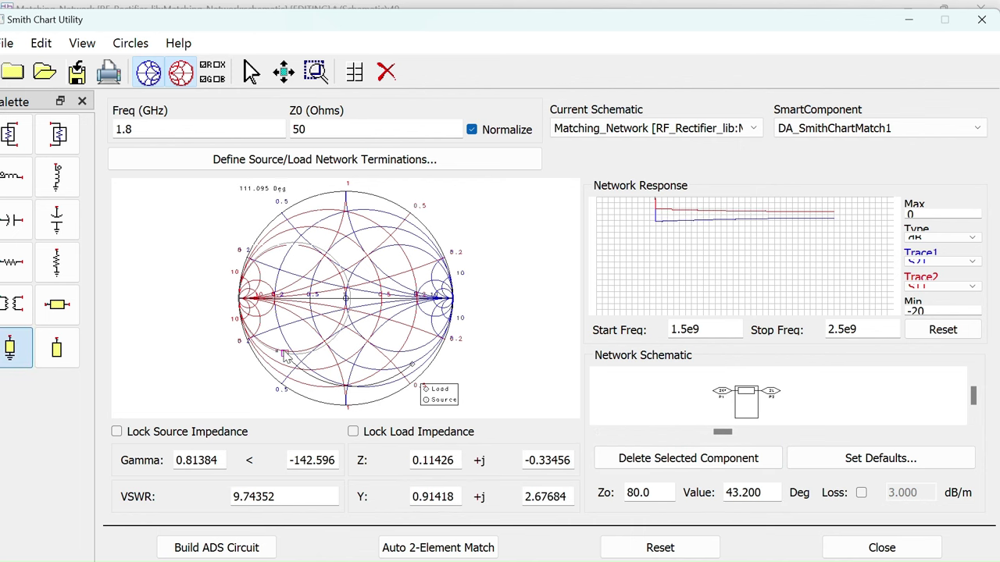
click(349, 298)
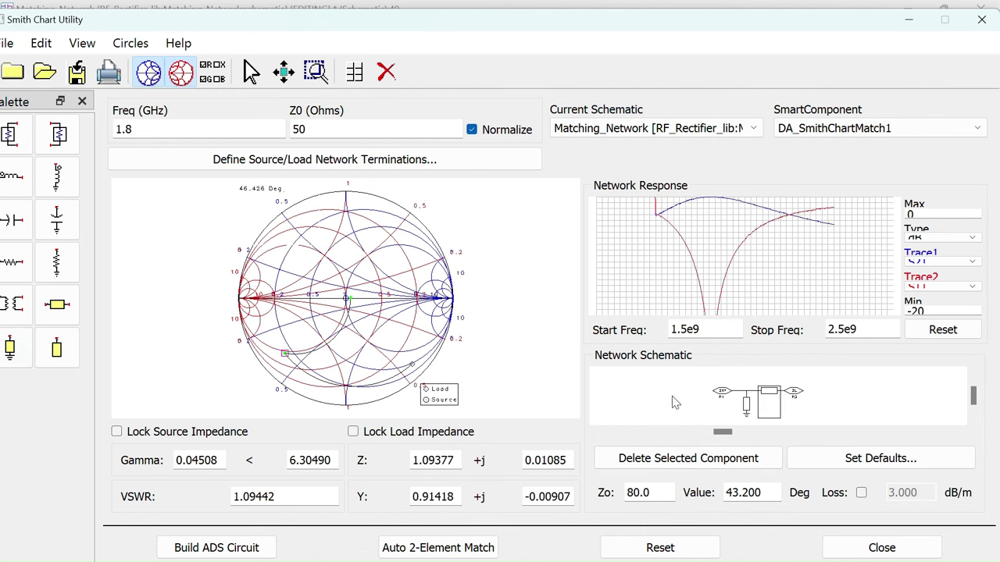
click(747, 403)
double_click(653, 493)
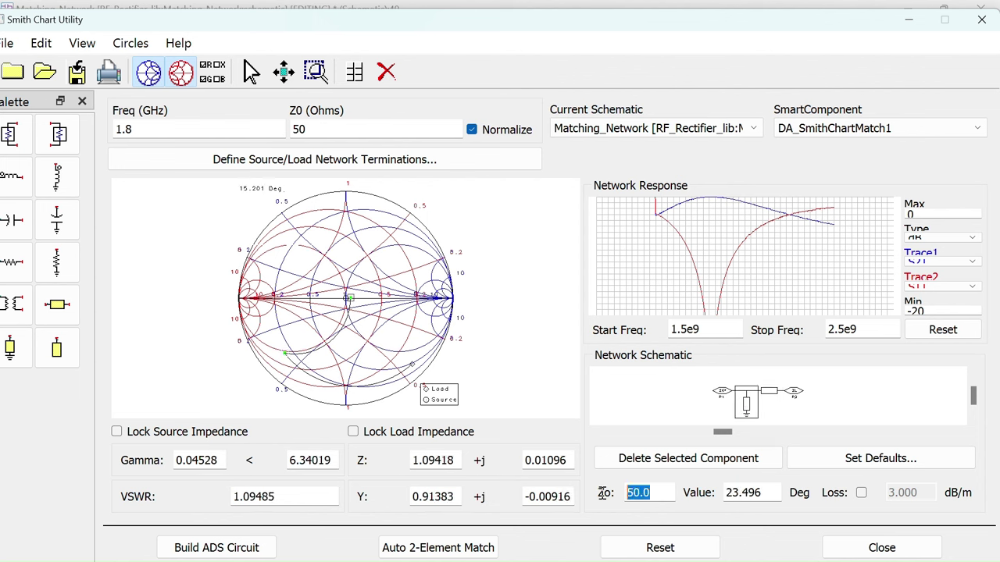
text(65)
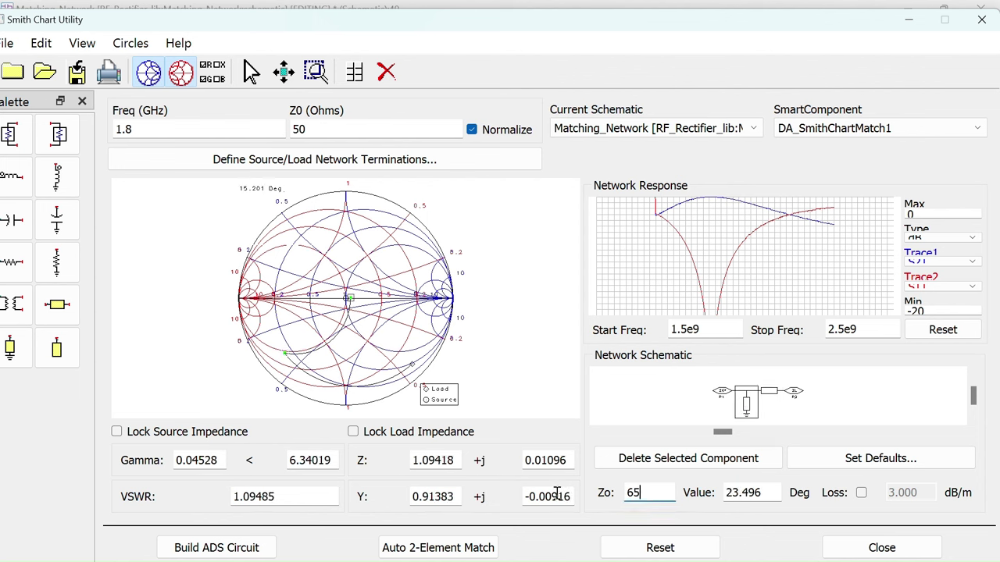
key(Tab)
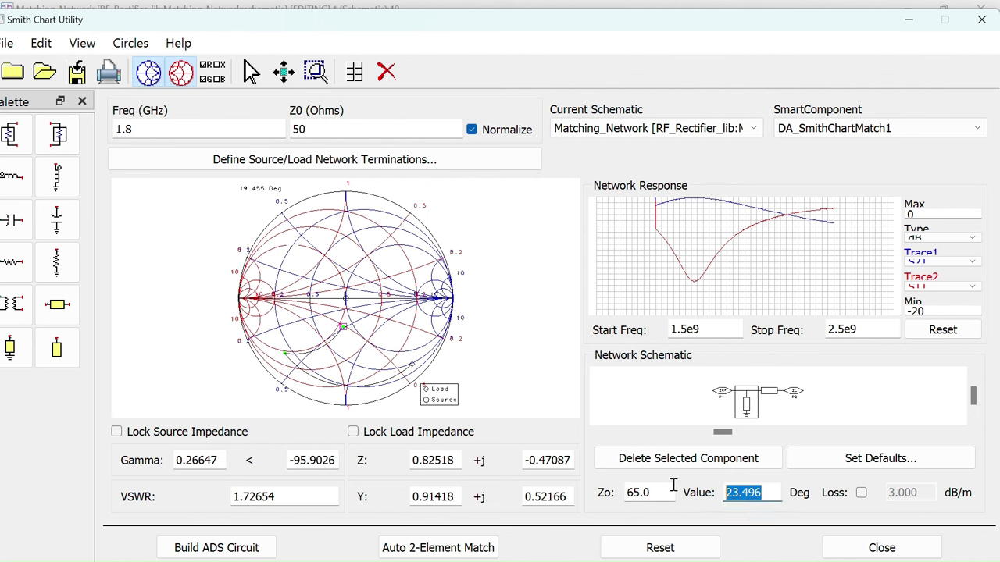
text(21.2)
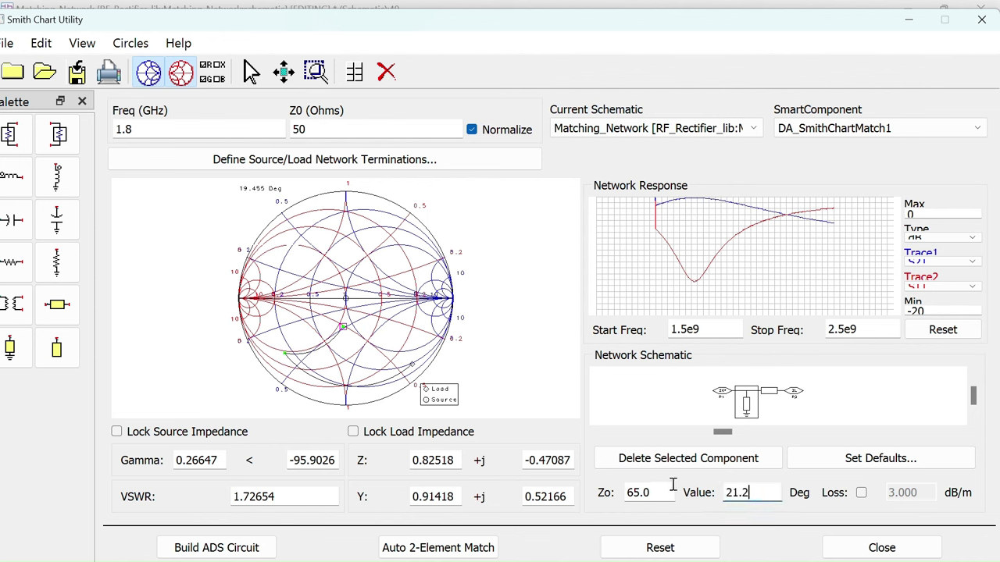
key(Return)
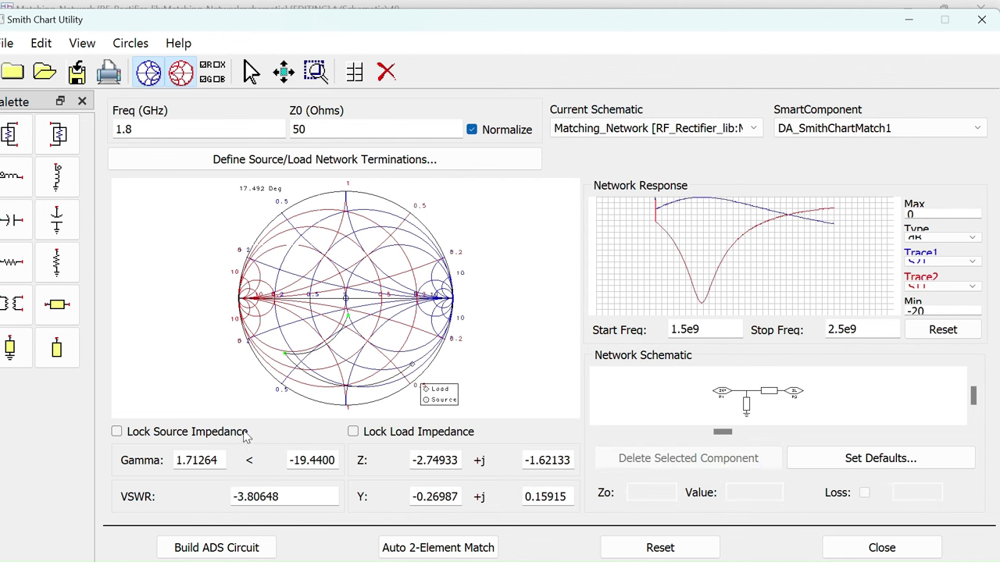
Step: Lock the source and load impedances, and retune the series line to 44.101 degrees and the shunt stub to 17.589 degrees at the chart centre
click(117, 431)
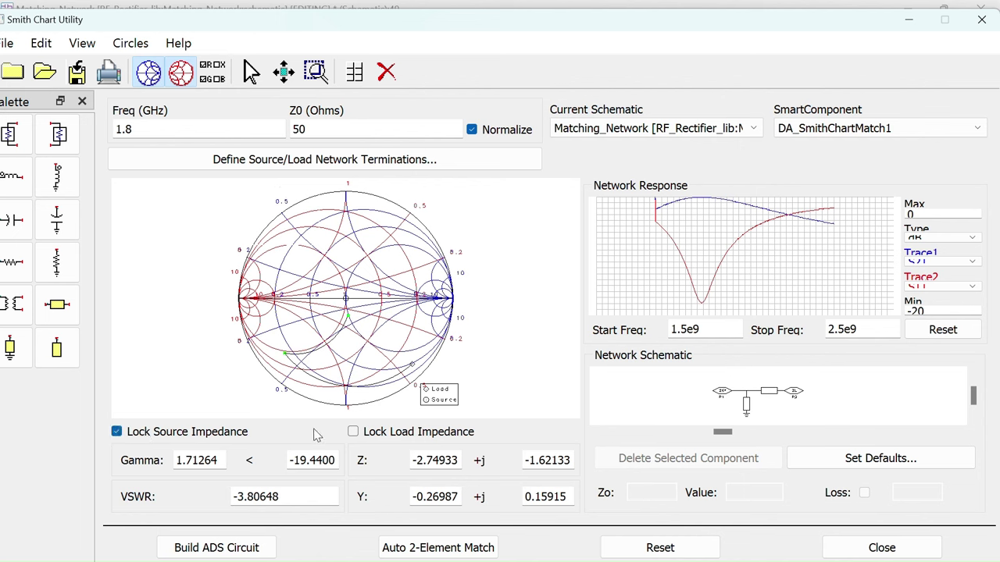
click(354, 432)
drag(282, 352, 287, 357)
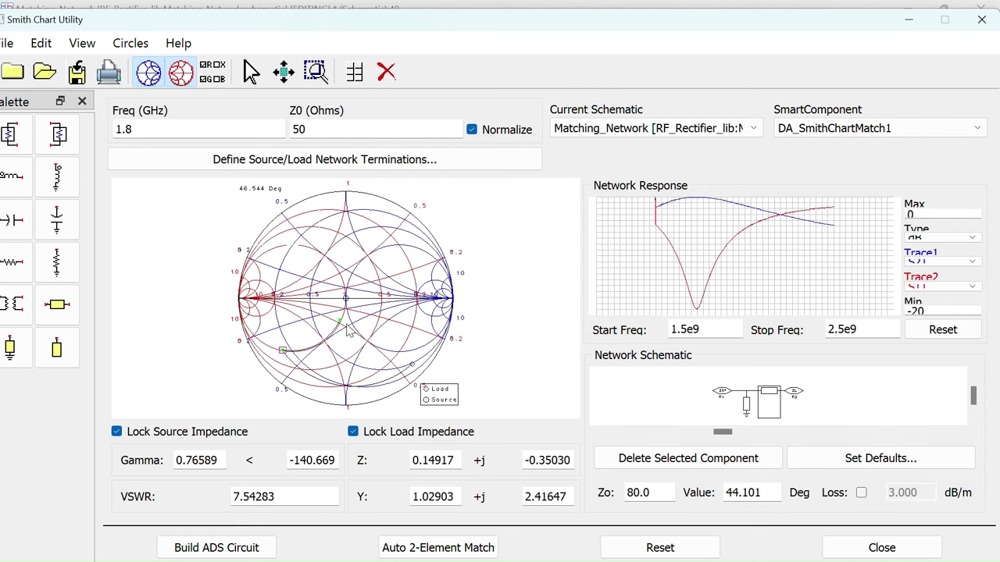
drag(347, 329, 344, 299)
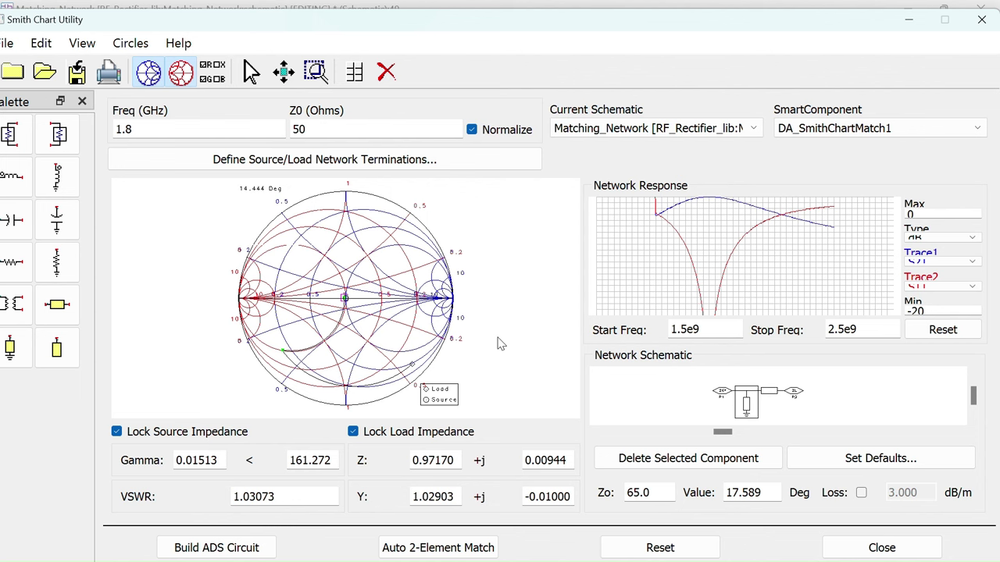
Step: Build the ADS circuit from the matched network and push into DA_SmithChartMatch1 to inspect its two generated transmission lines
click(209, 550)
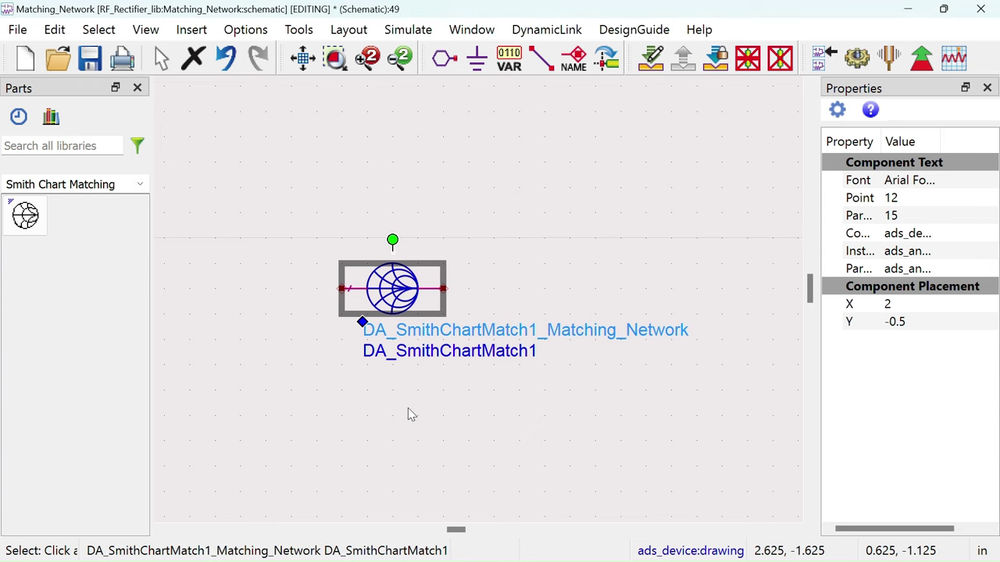
click(716, 59)
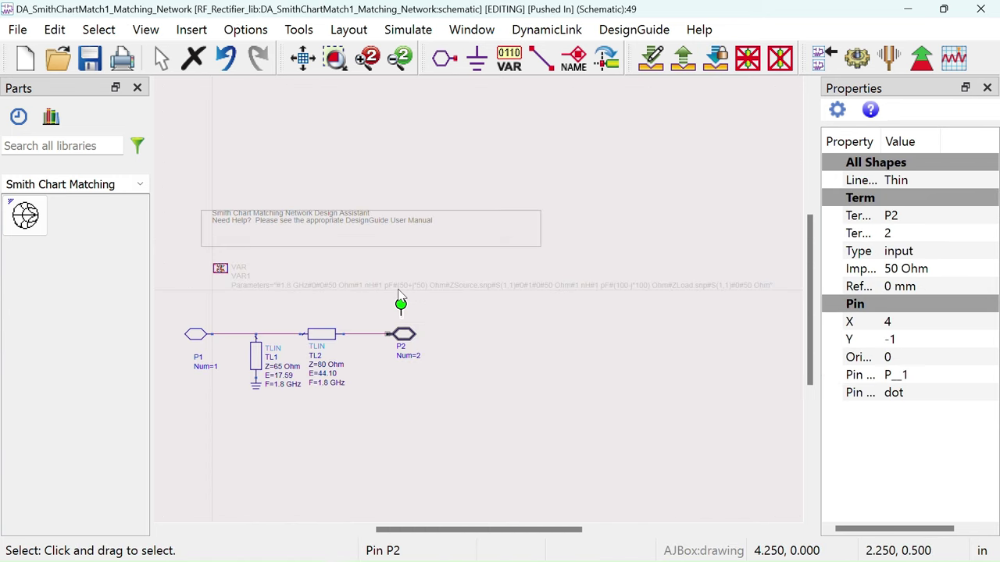
click(439, 417)
mouse_move(440, 417)
mouse_down()
mouse_move(567, 386)
mouse_move(453, 412)
mouse_up()
scroll(457, 412, down, 3)
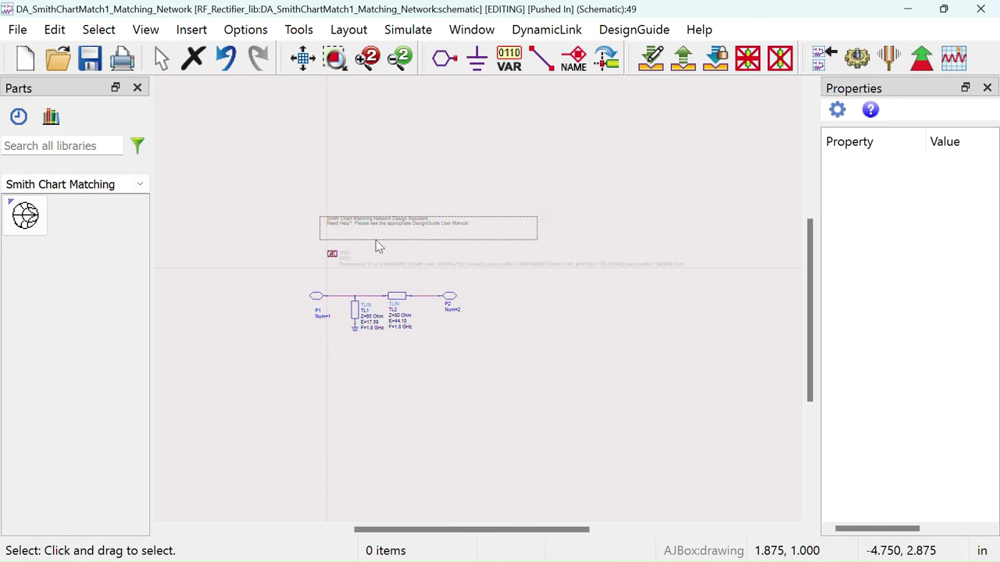
scroll(464, 365, up, 2)
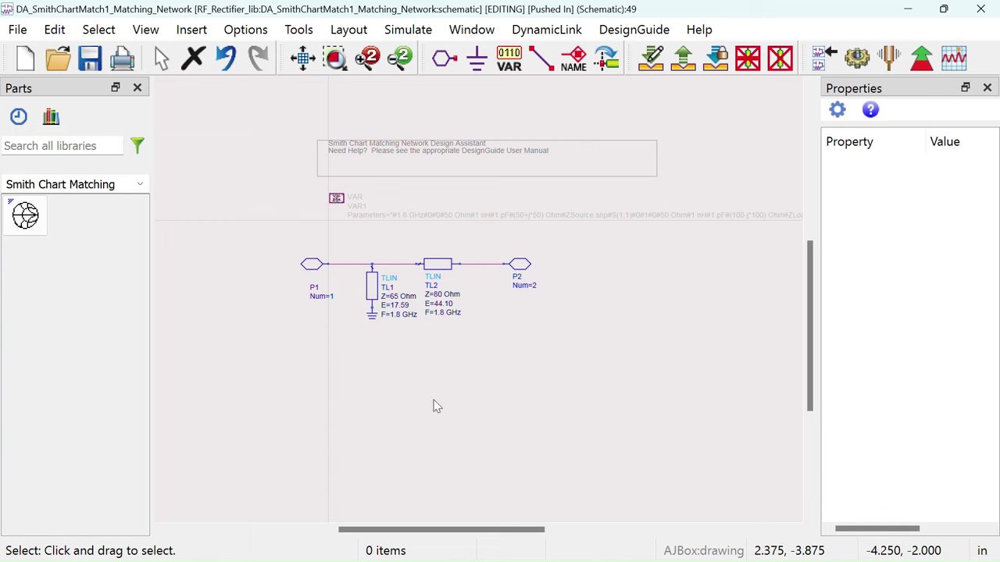
Step: Minimize the open windows and reopen the DA_SmithChartMatch1_Matching_Network schematic from the RF_Rectifier_wrk workspace, maximized
click(904, 9)
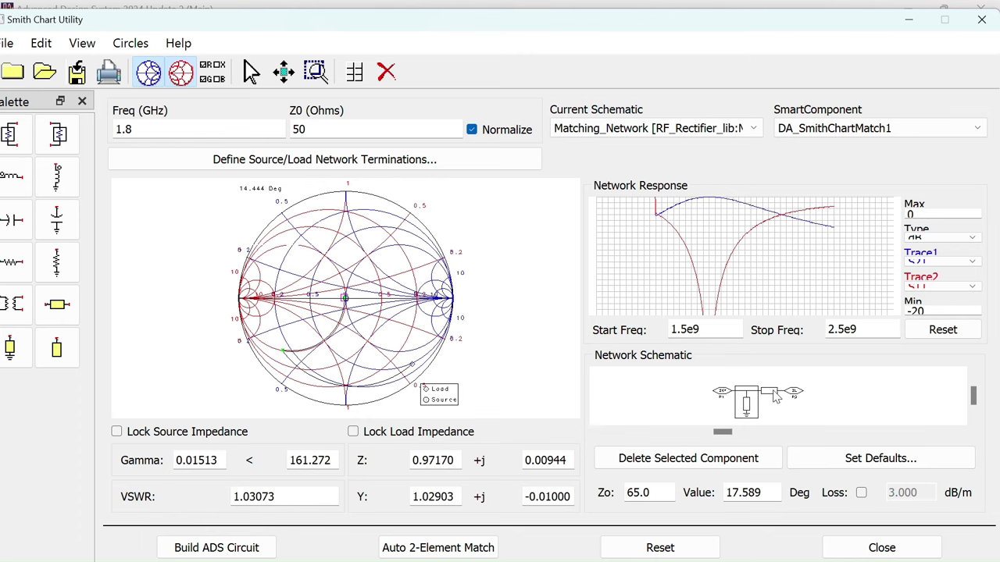
click(909, 22)
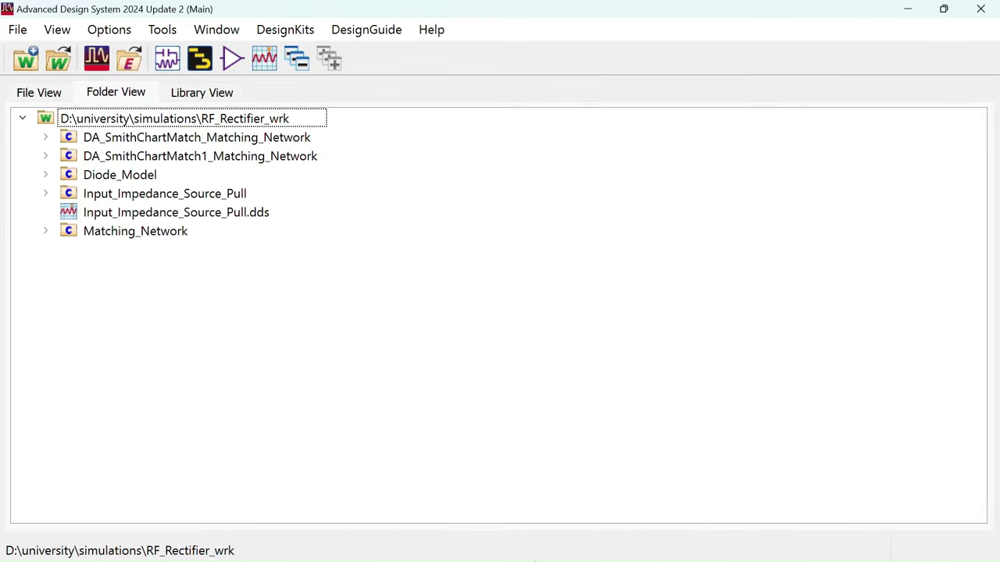
click(54, 159)
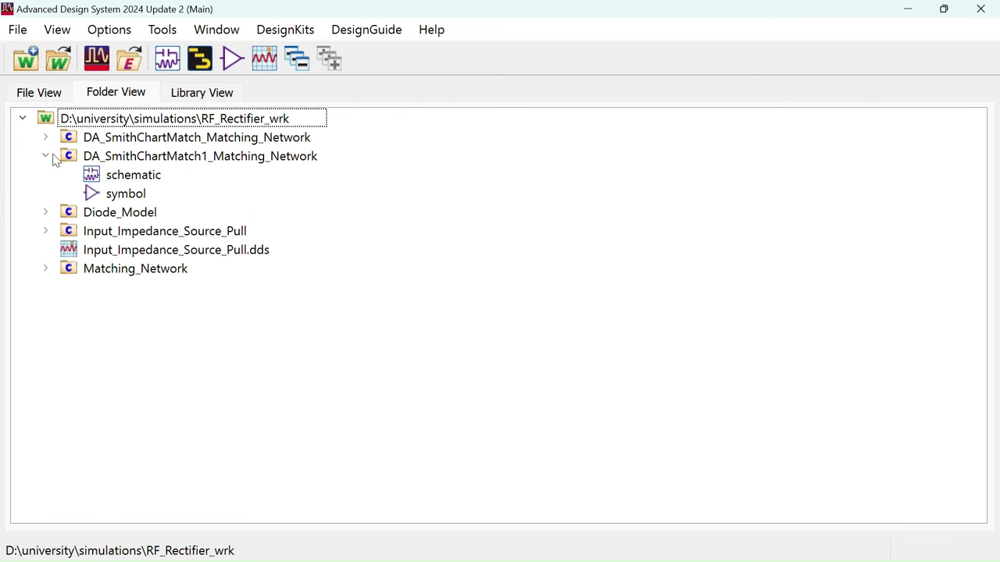
double_click(120, 178)
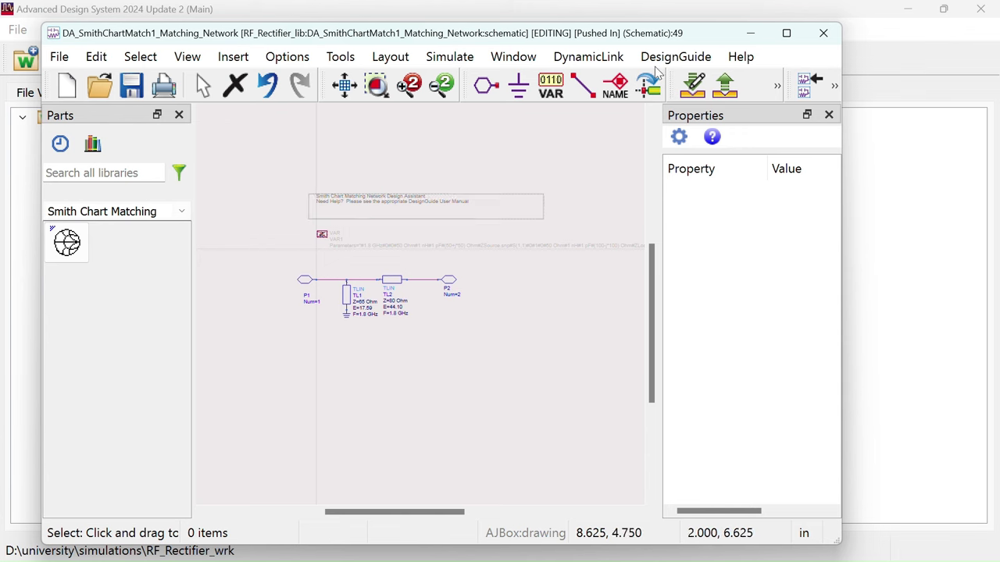
click(787, 33)
scroll(468, 309, up, 1)
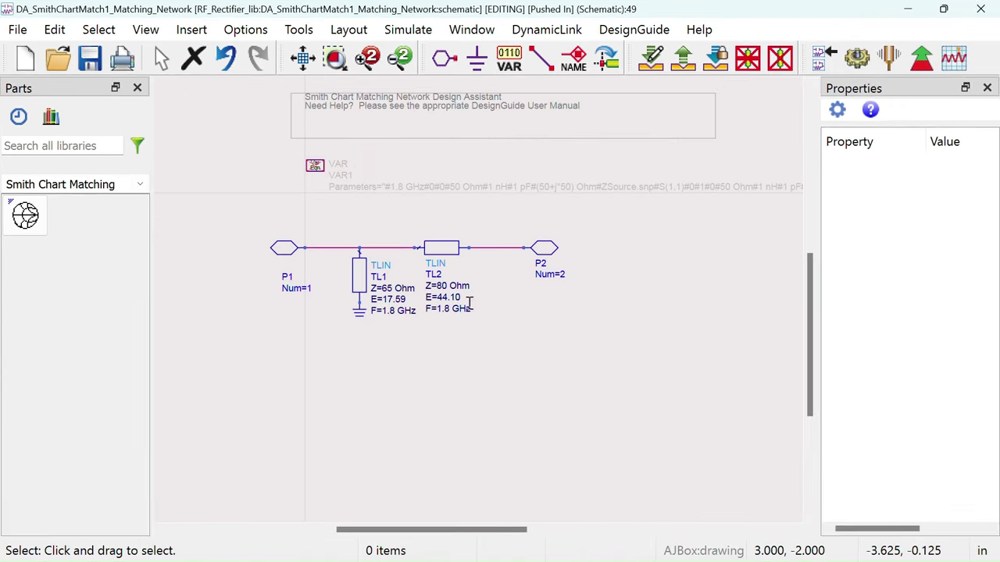
Step: Place one MSUB microstrip substrate from the TLines-Microstrip palette below the ideal matching lines
click(140, 184)
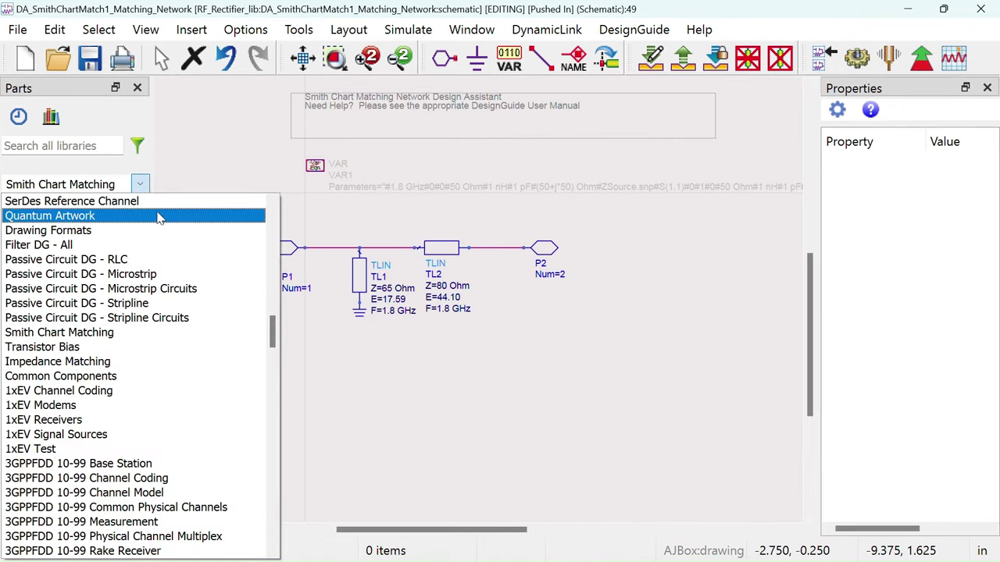
scroll(151, 250, up, 15)
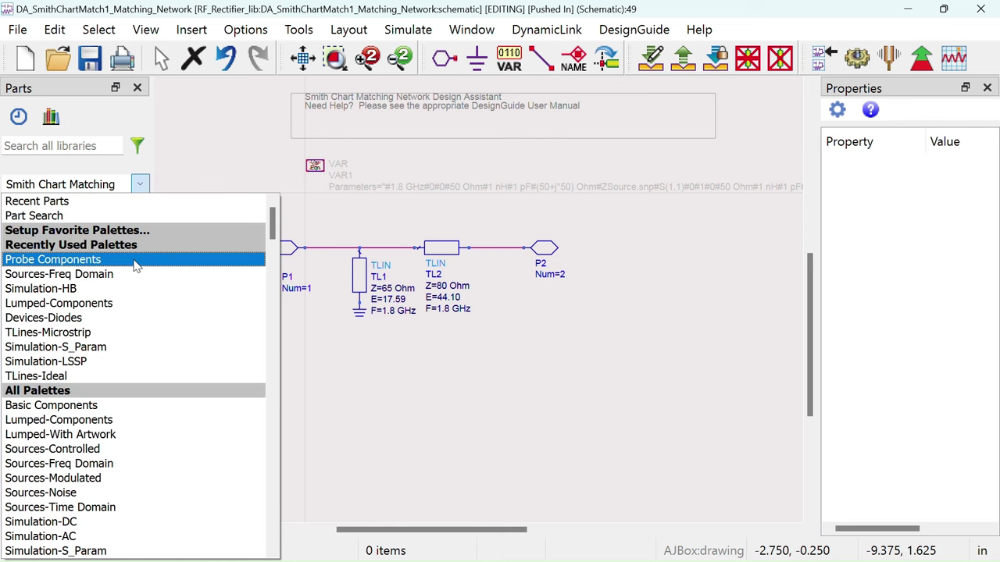
click(87, 332)
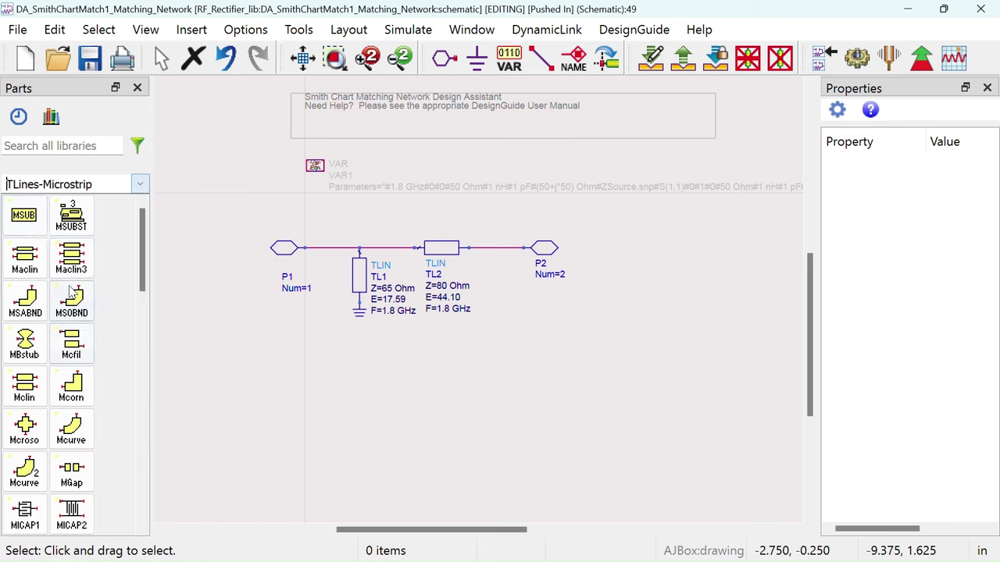
click(23, 215)
click(197, 382)
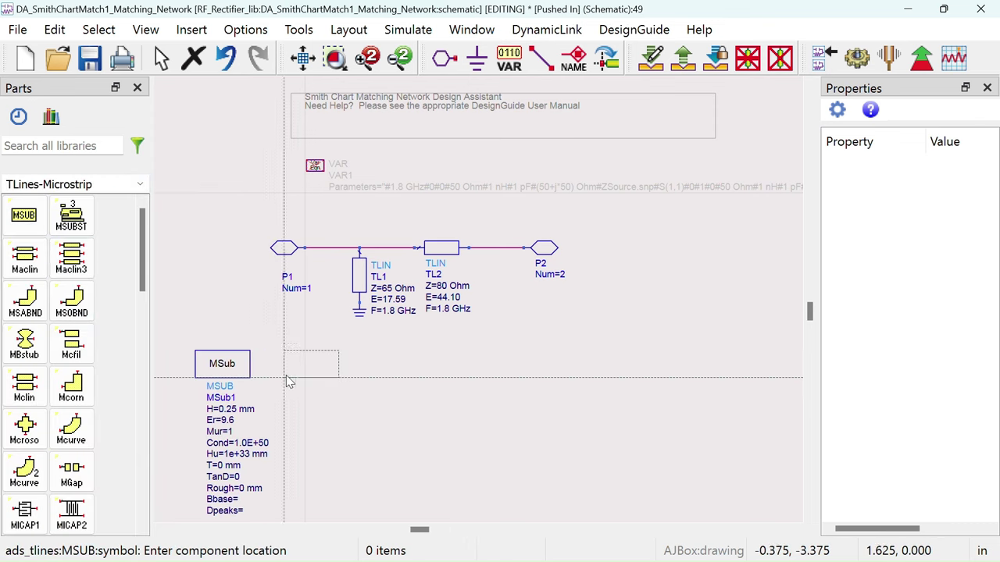
right_click(297, 107)
click(344, 125)
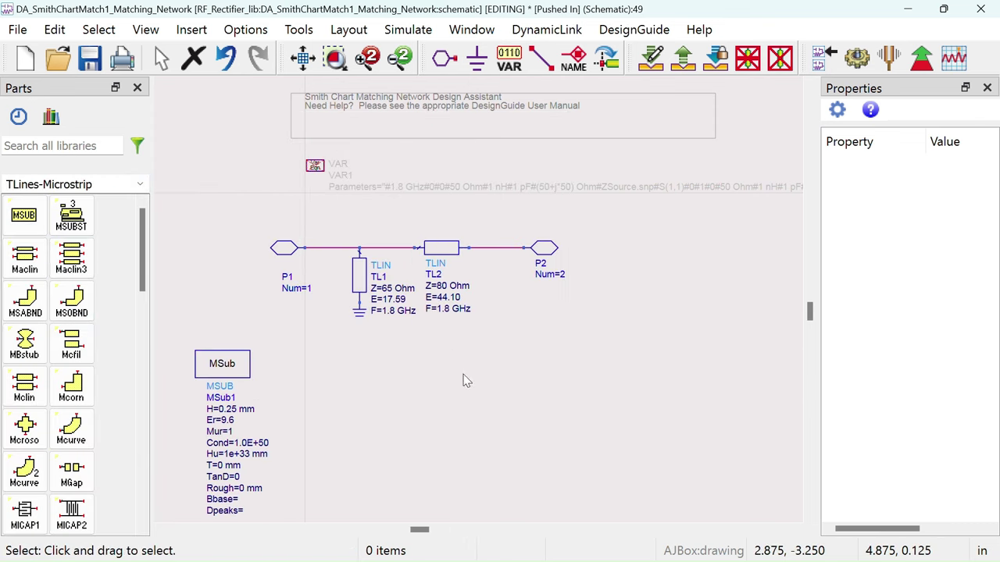
Step: Set the MSub substrate's height H to 0.508 mm and its relative permittivity Er to 3.55
drag(465, 376, 471, 295)
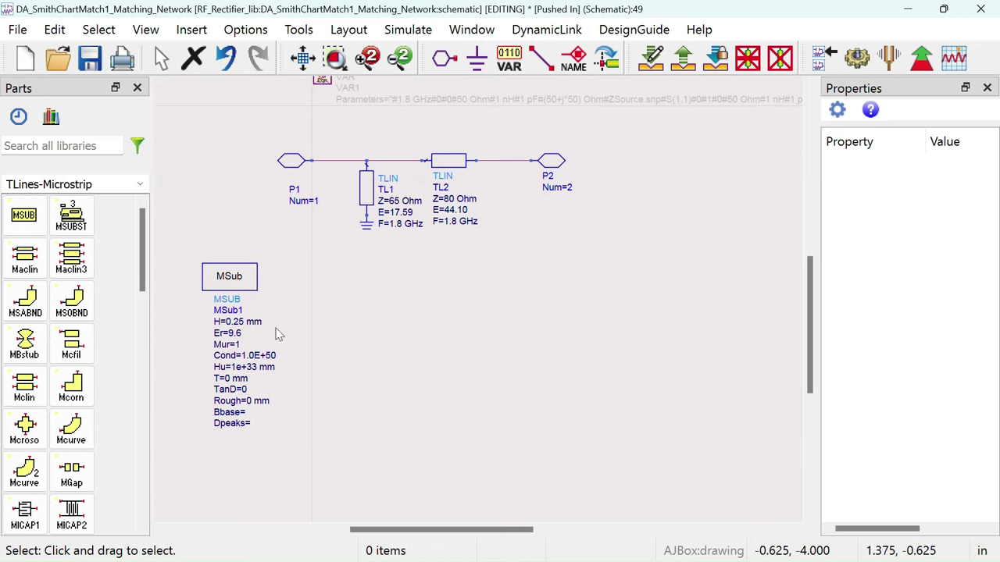
double_click(236, 323)
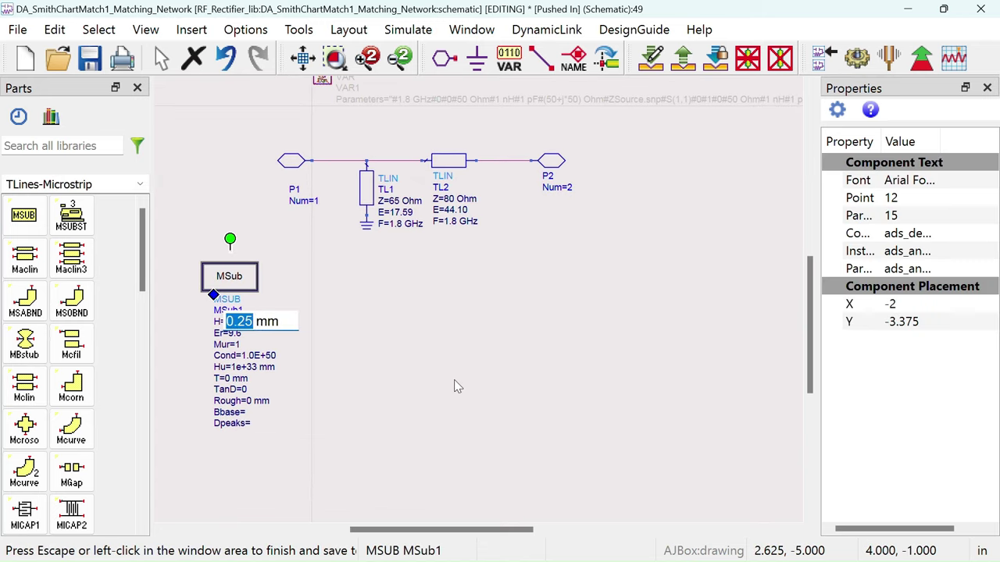
text(0.)
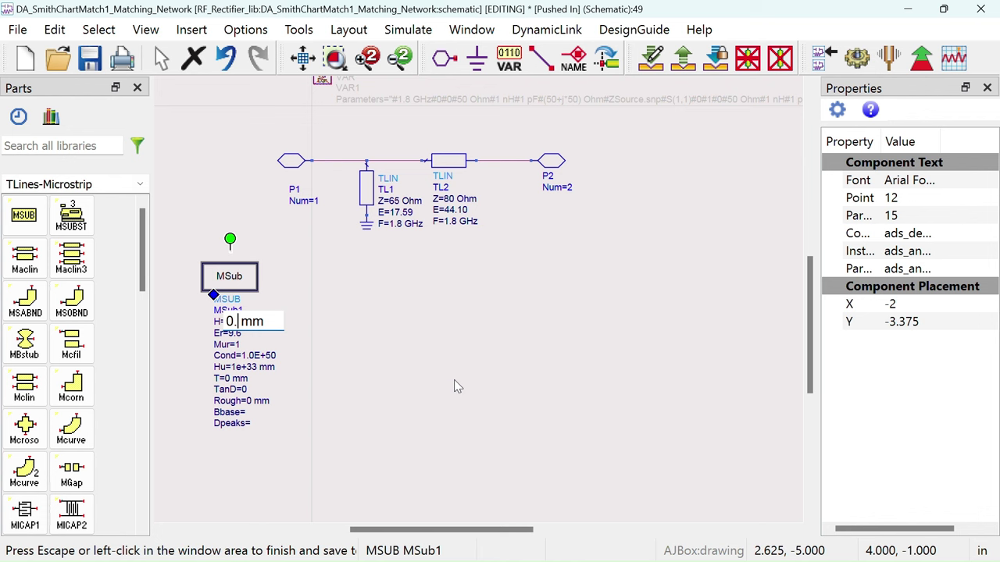
text(508)
key(Tab)
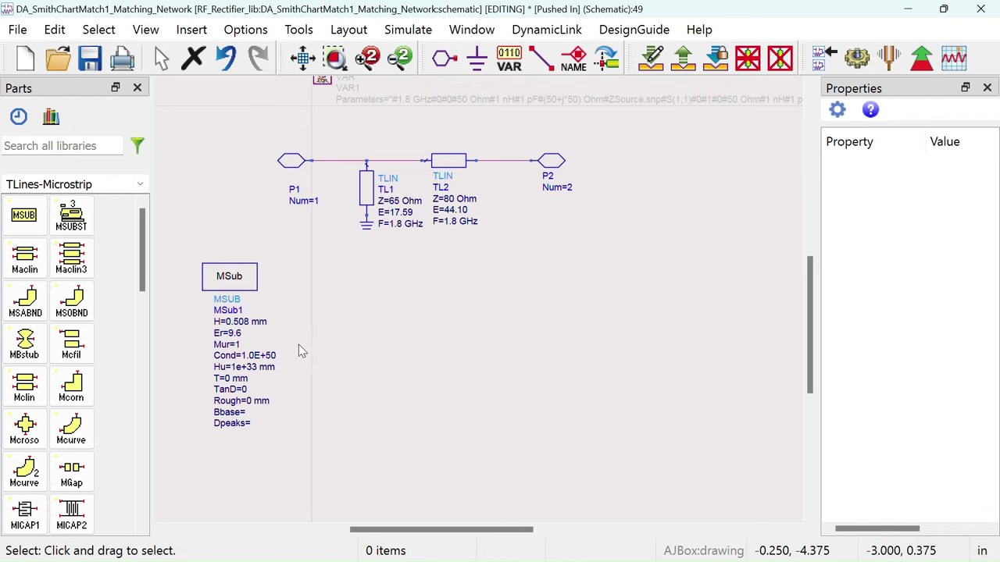
text(3.55)
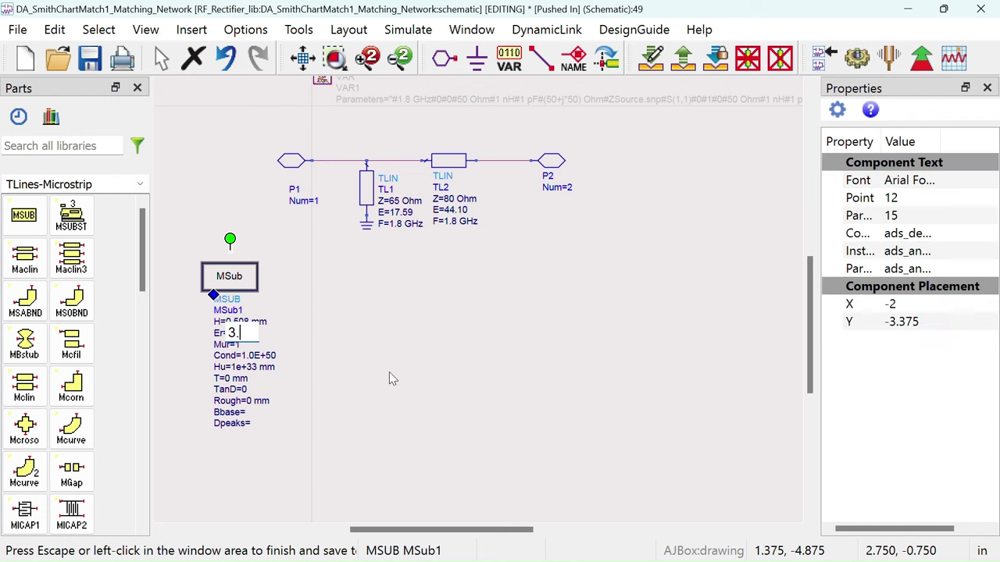
click(455, 354)
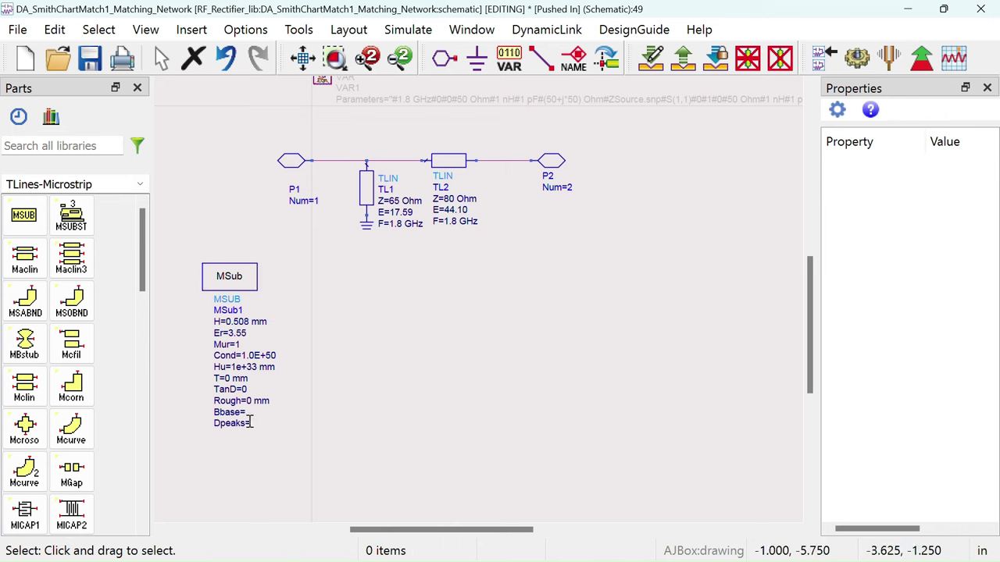
Step: Place an MLIN microstrip line beneath the ideal series line, to the right of the substrate block
scroll(145, 281, down, 5)
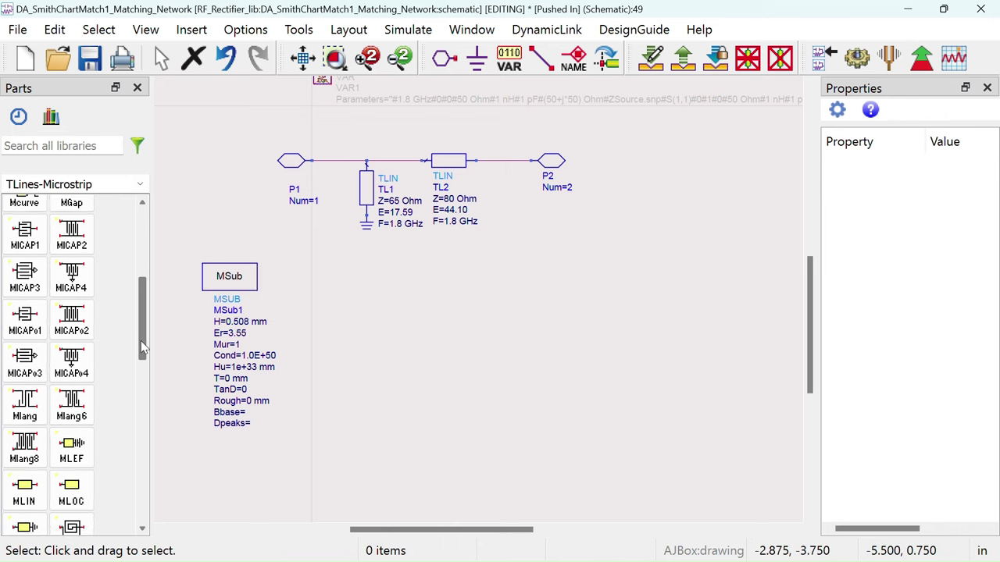
click(36, 361)
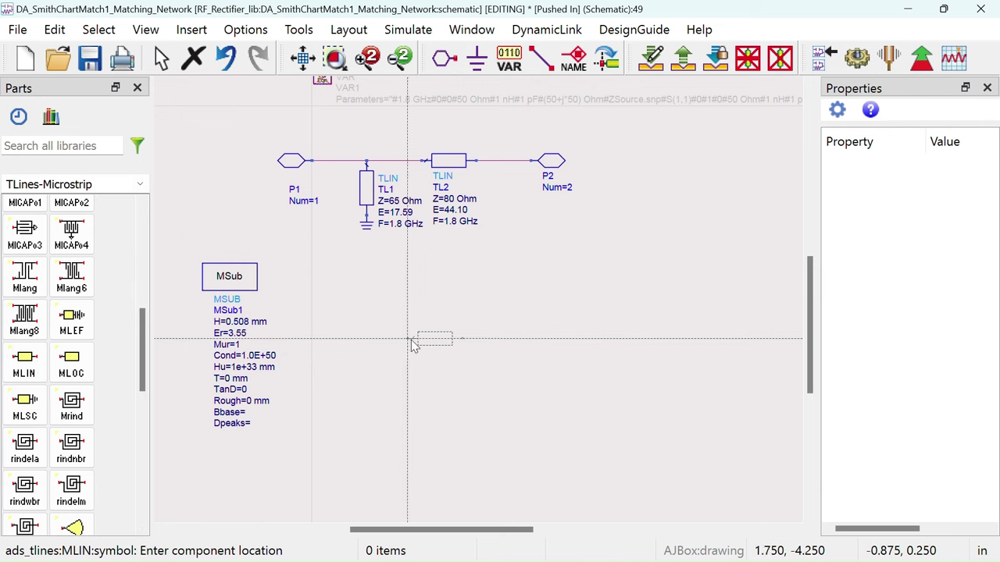
click(447, 344)
key(Escape)
drag(461, 336, 498, 336)
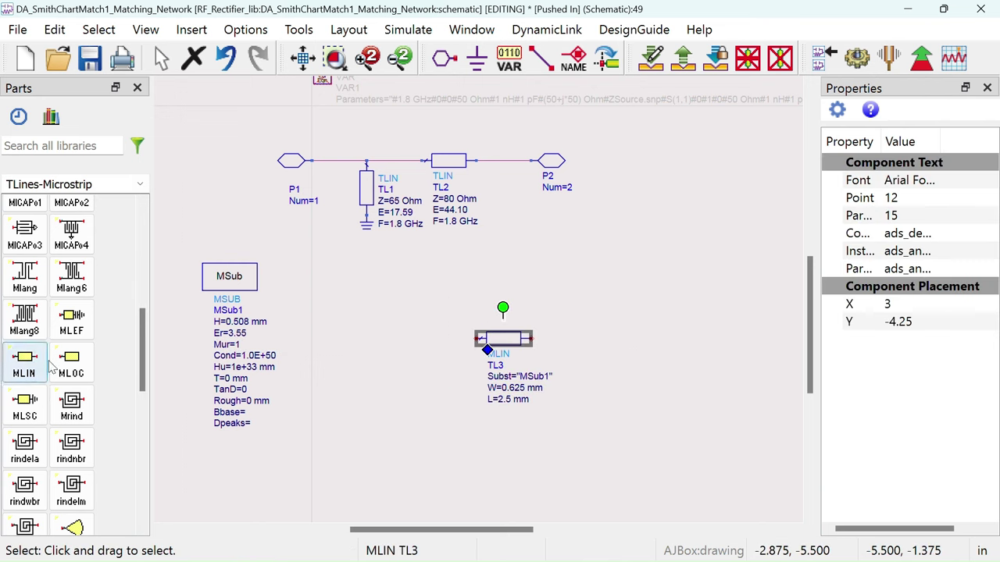
Step: Place an MLSC short-circuited microstrip stub below and to the left of the MLIN line
scroll(125, 367, down, 2)
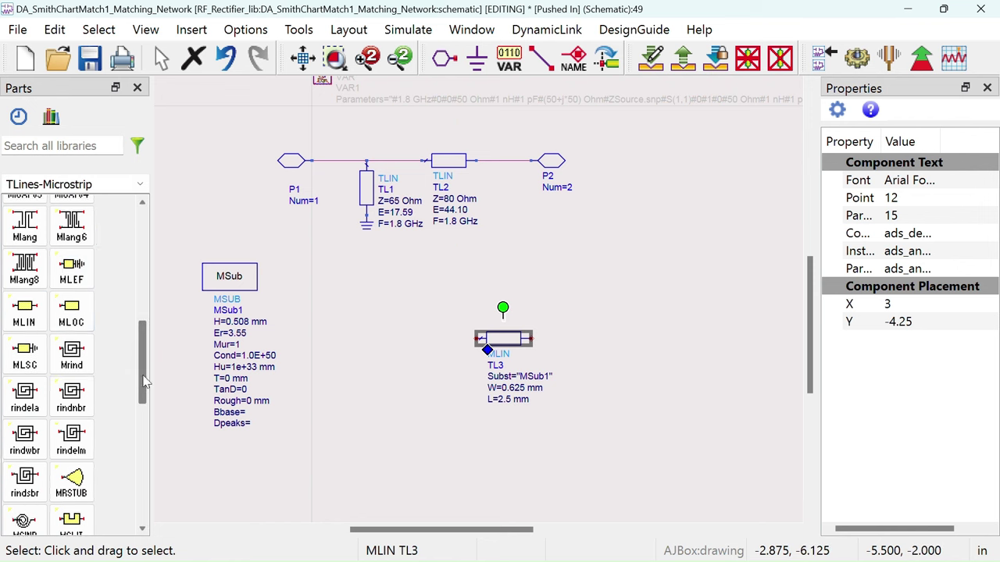
click(25, 312)
click(349, 421)
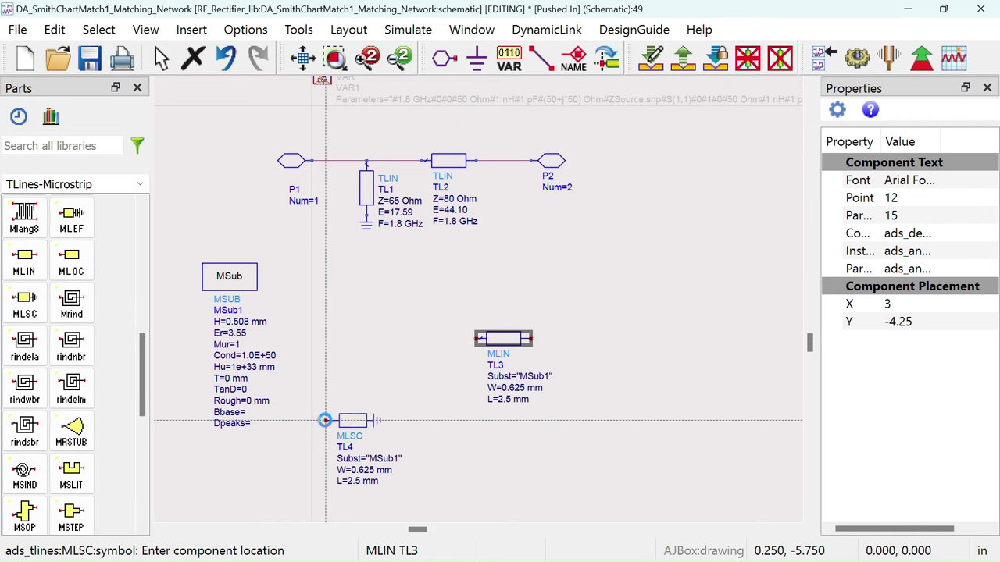